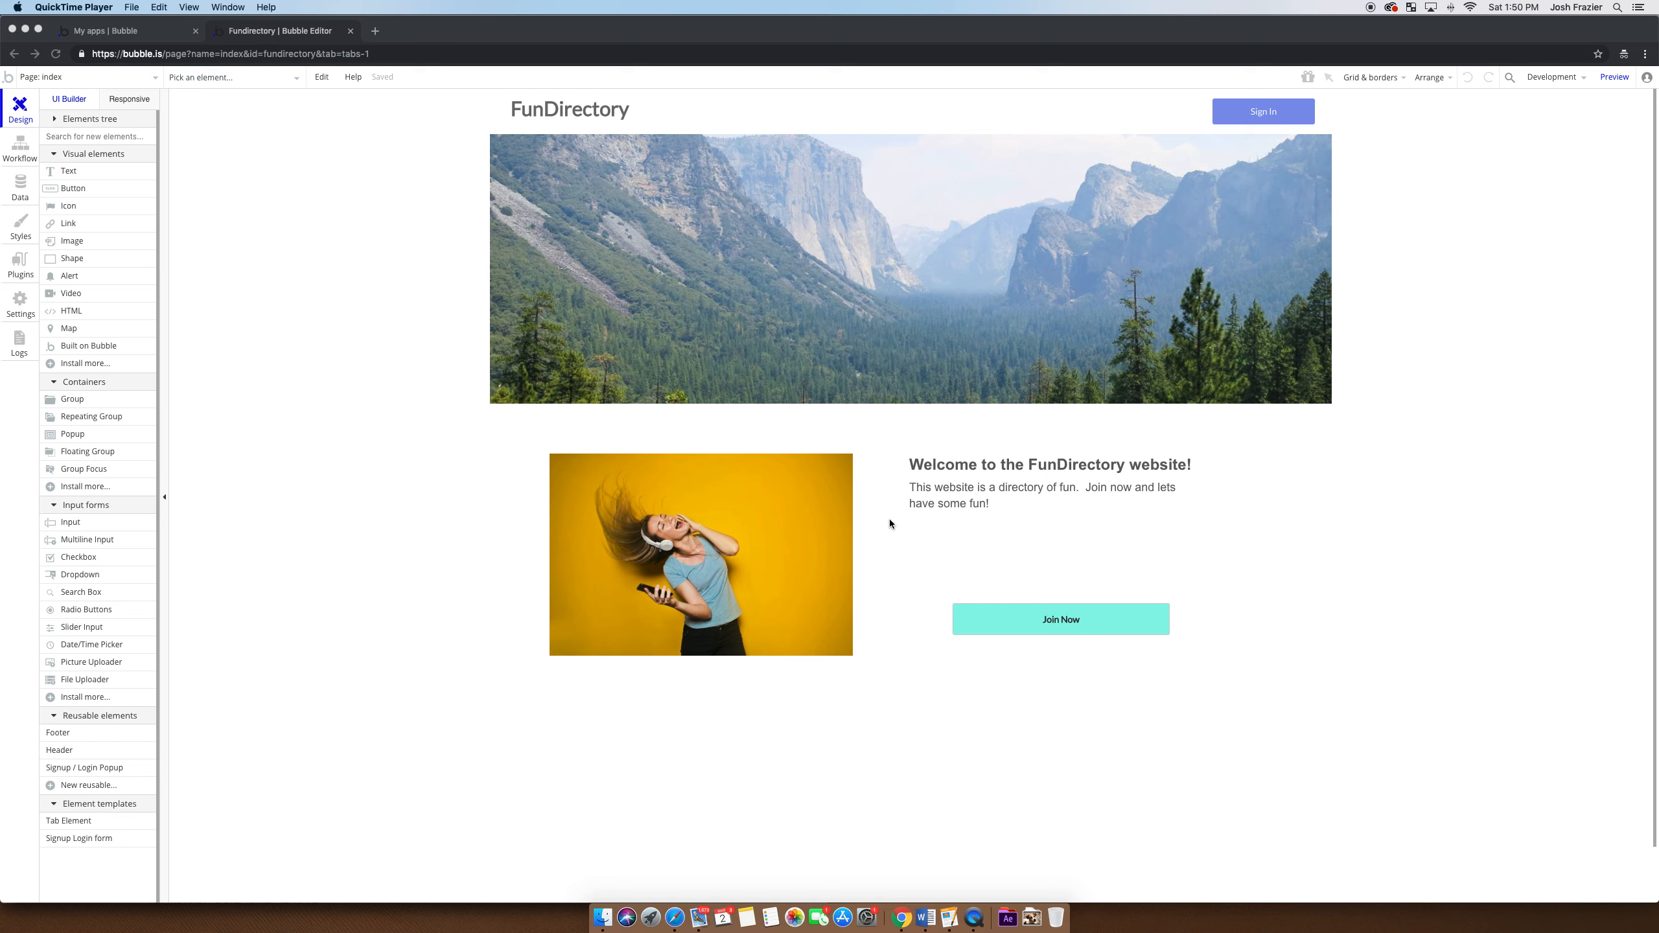
- Preview the FunDirectory index page with its Join Now button and return to the editor
click(1060, 623)
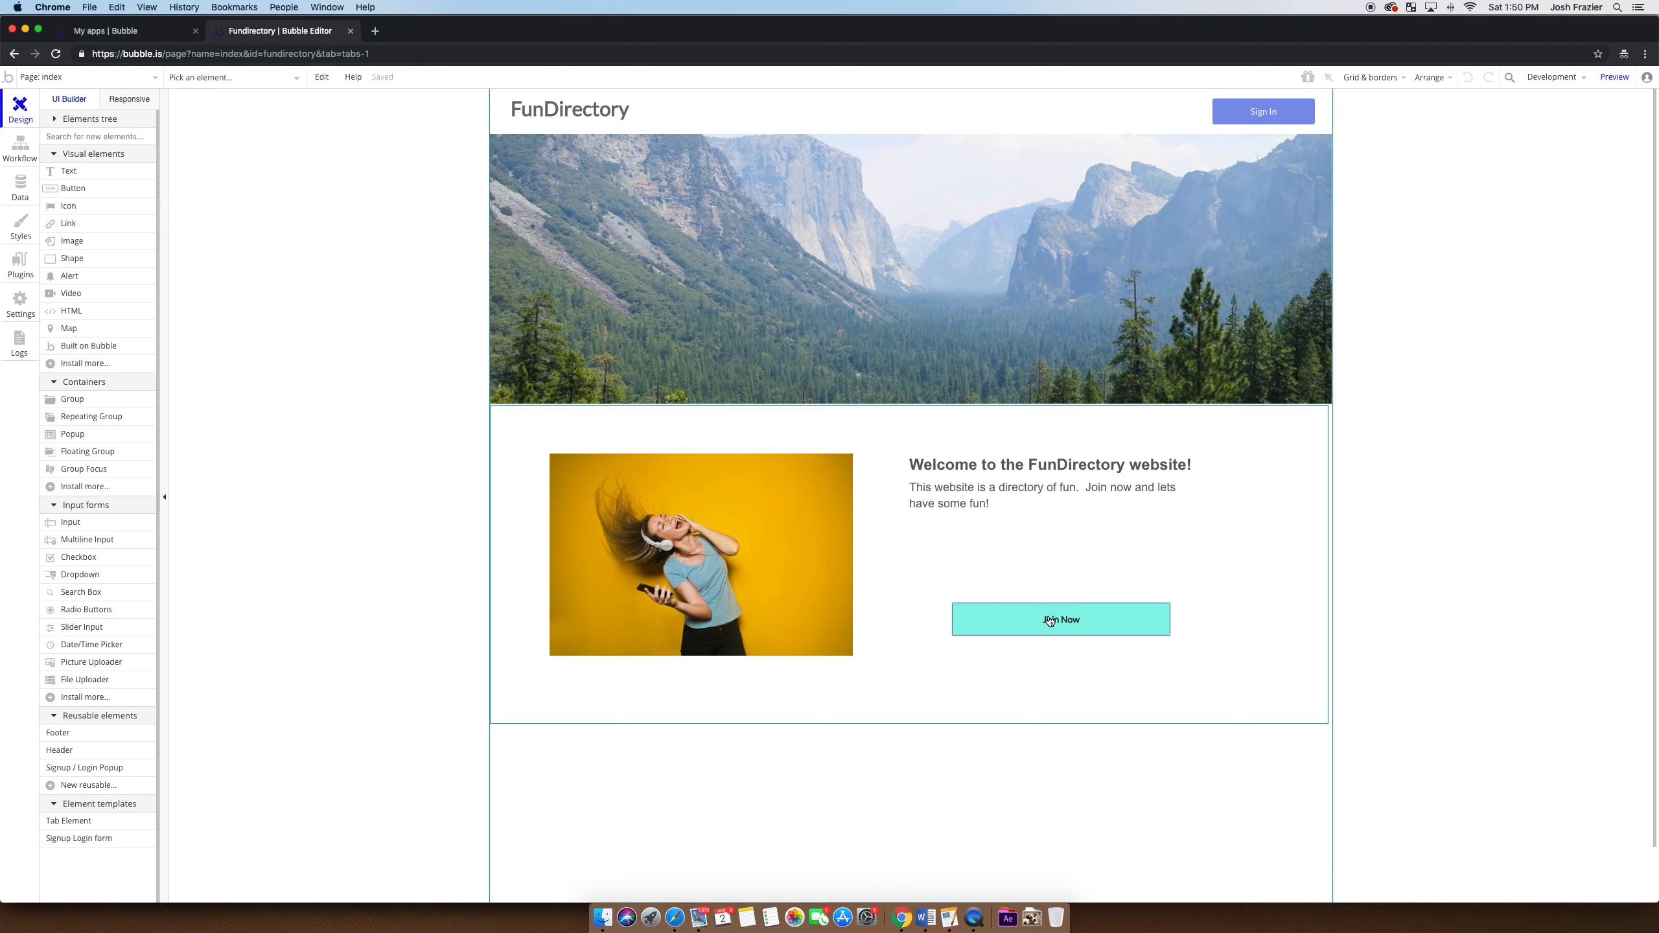
click(1616, 77)
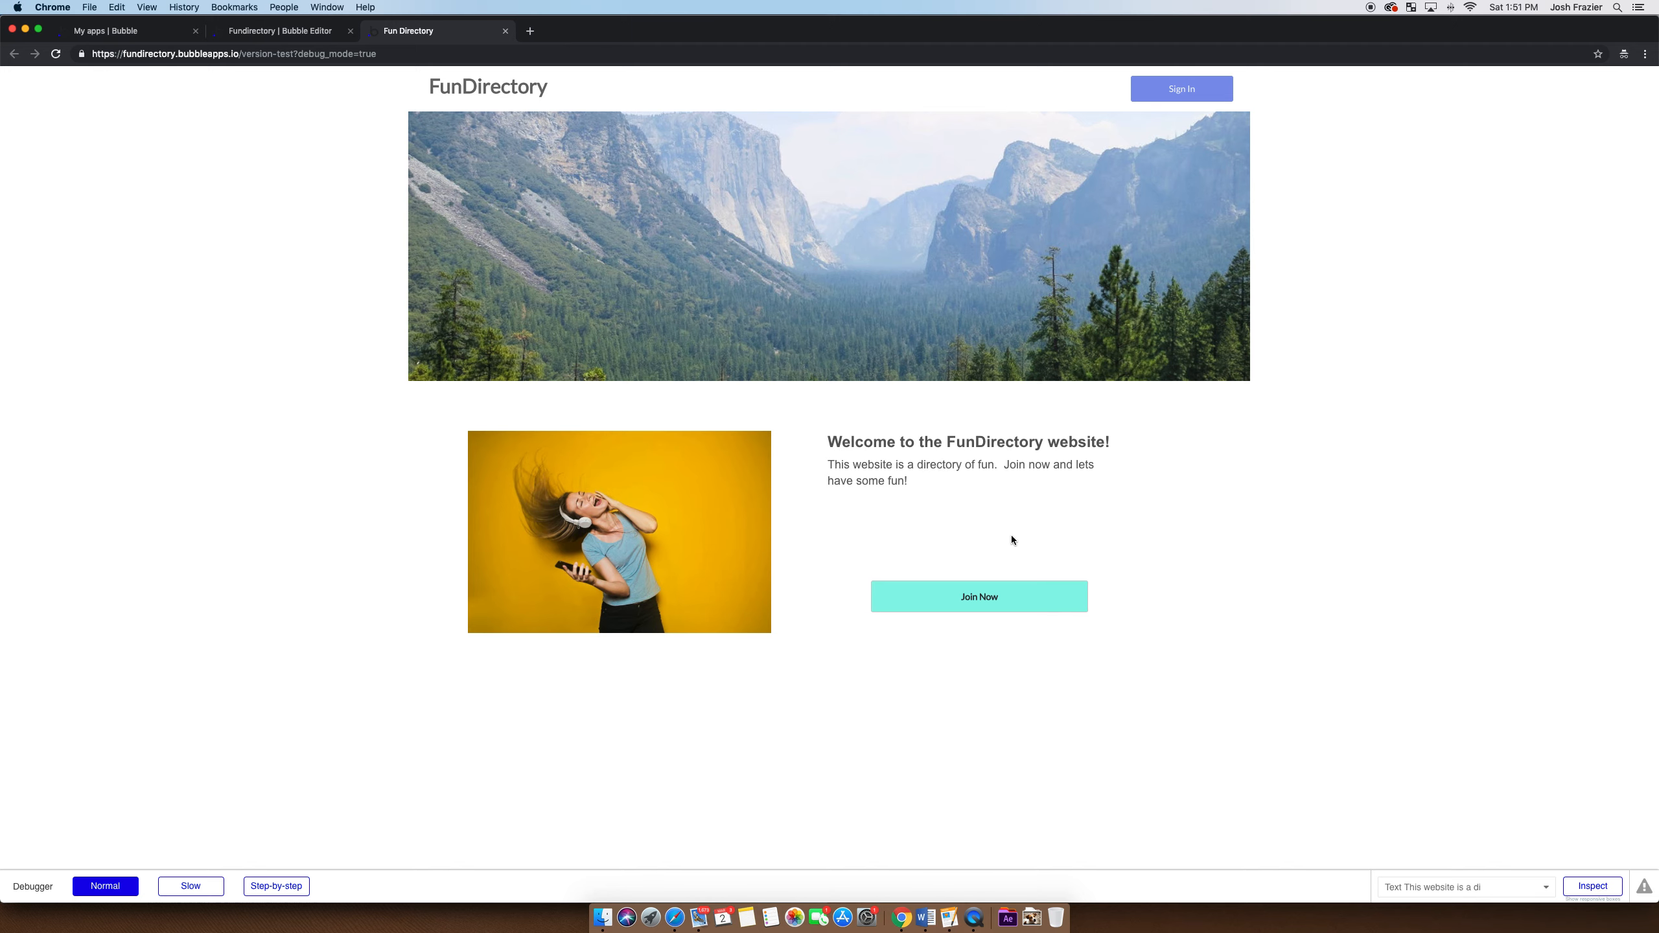
click(289, 33)
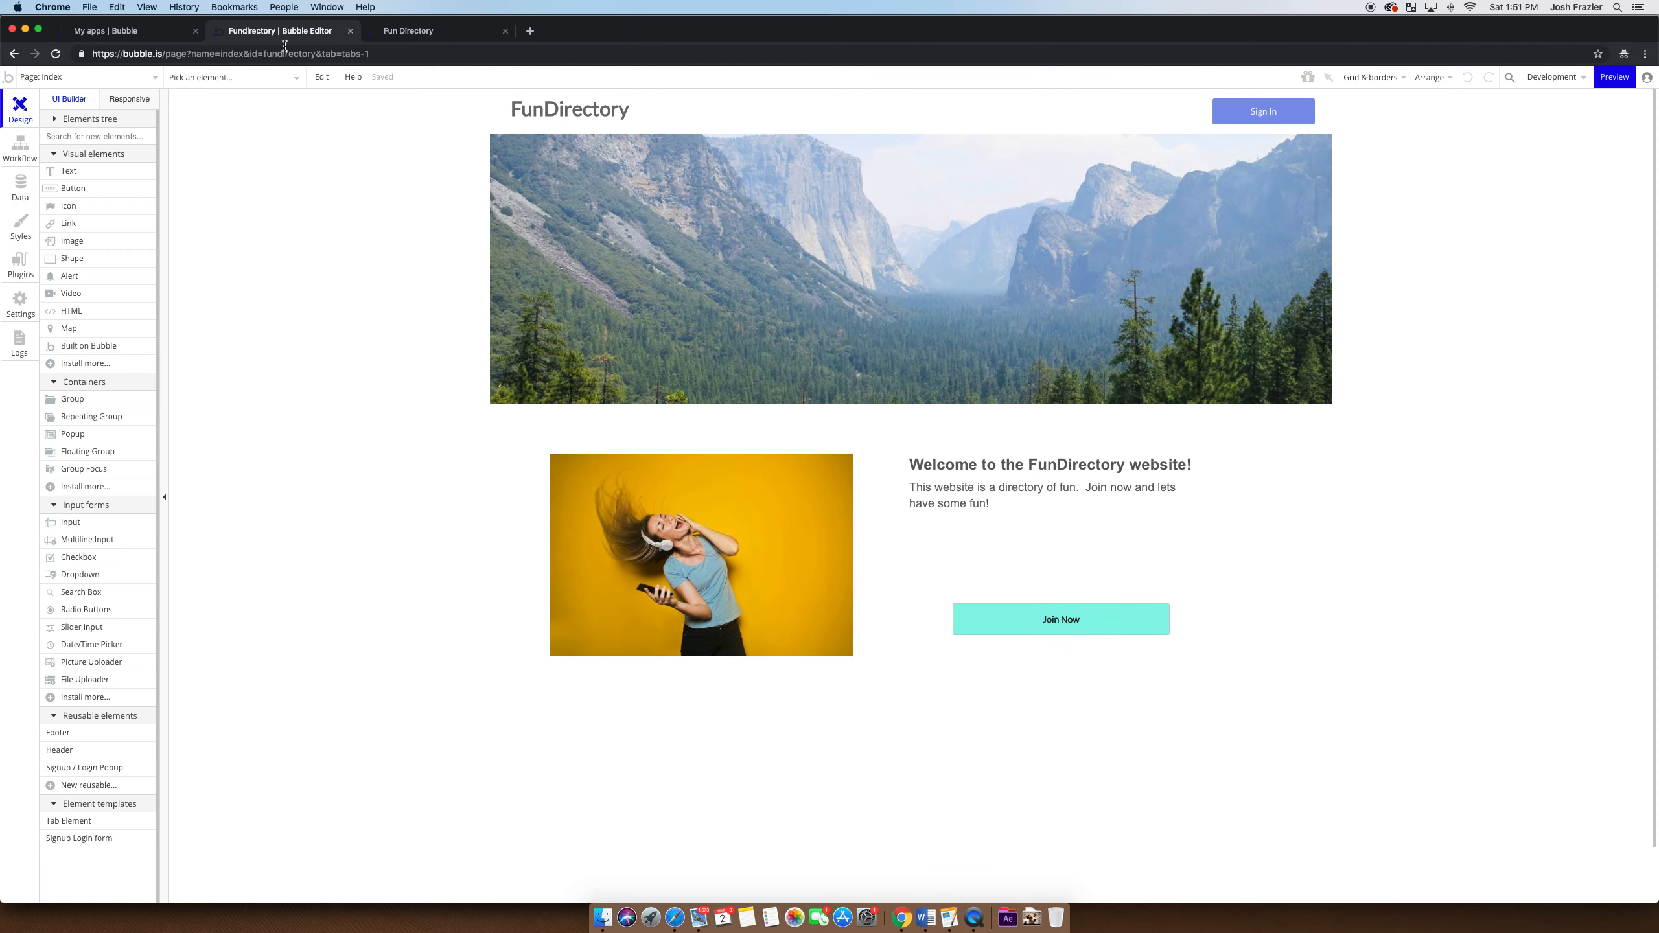
- Create a click workflow for the Join Now button and set its event color to Blue
double_click(1095, 630)
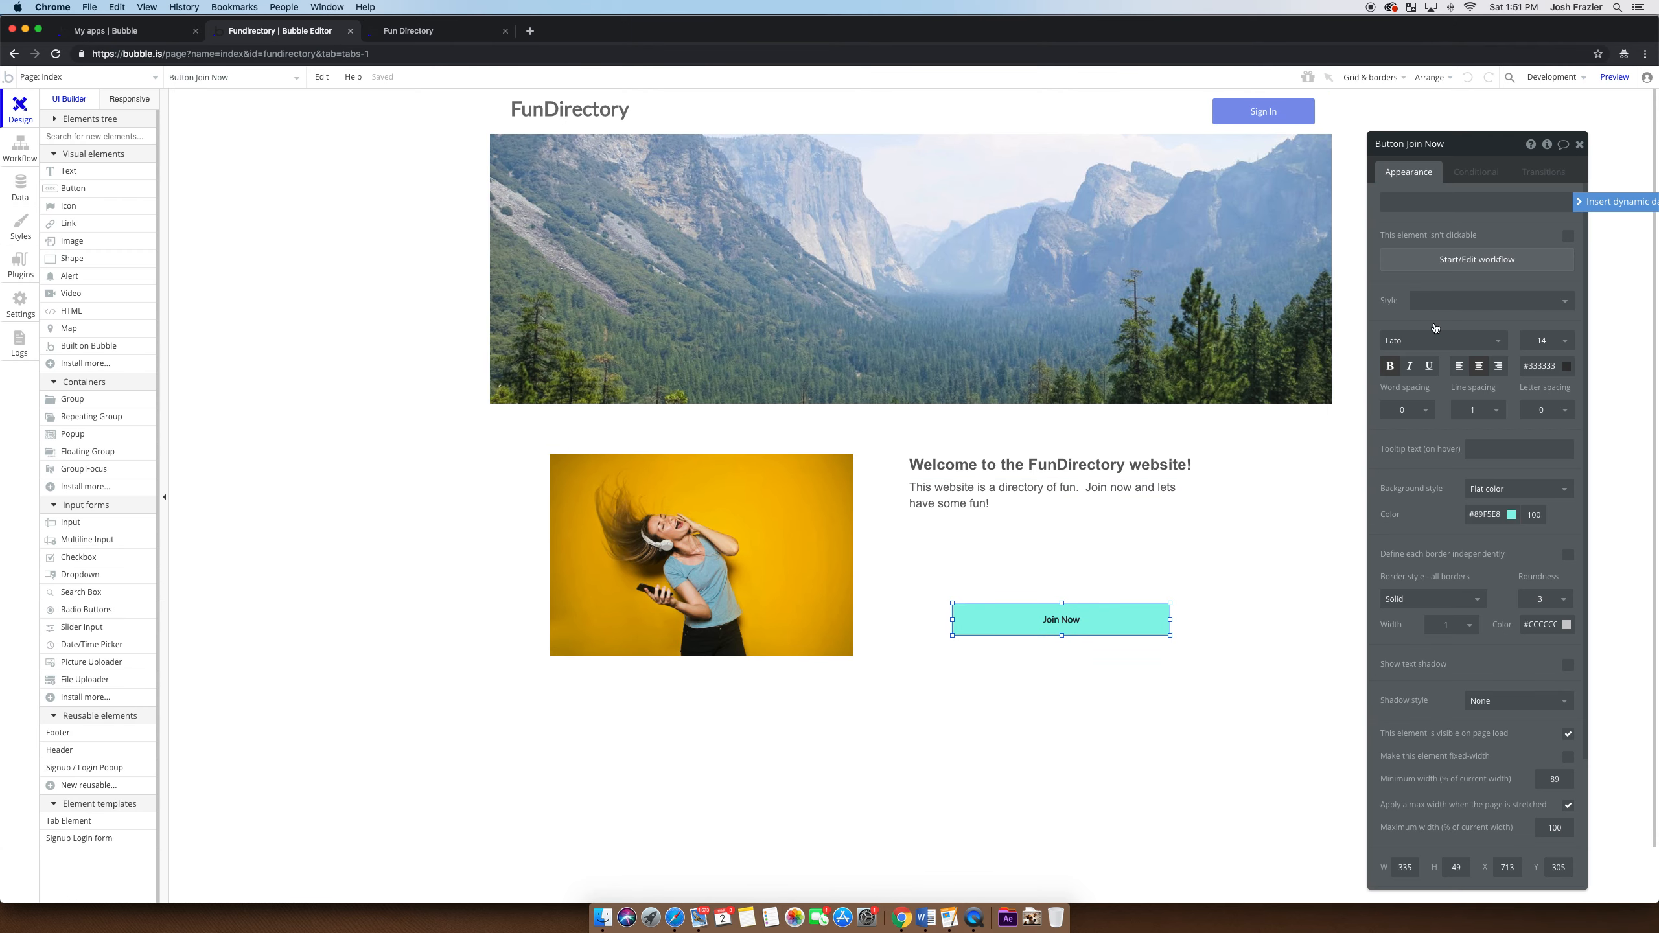
click(1477, 260)
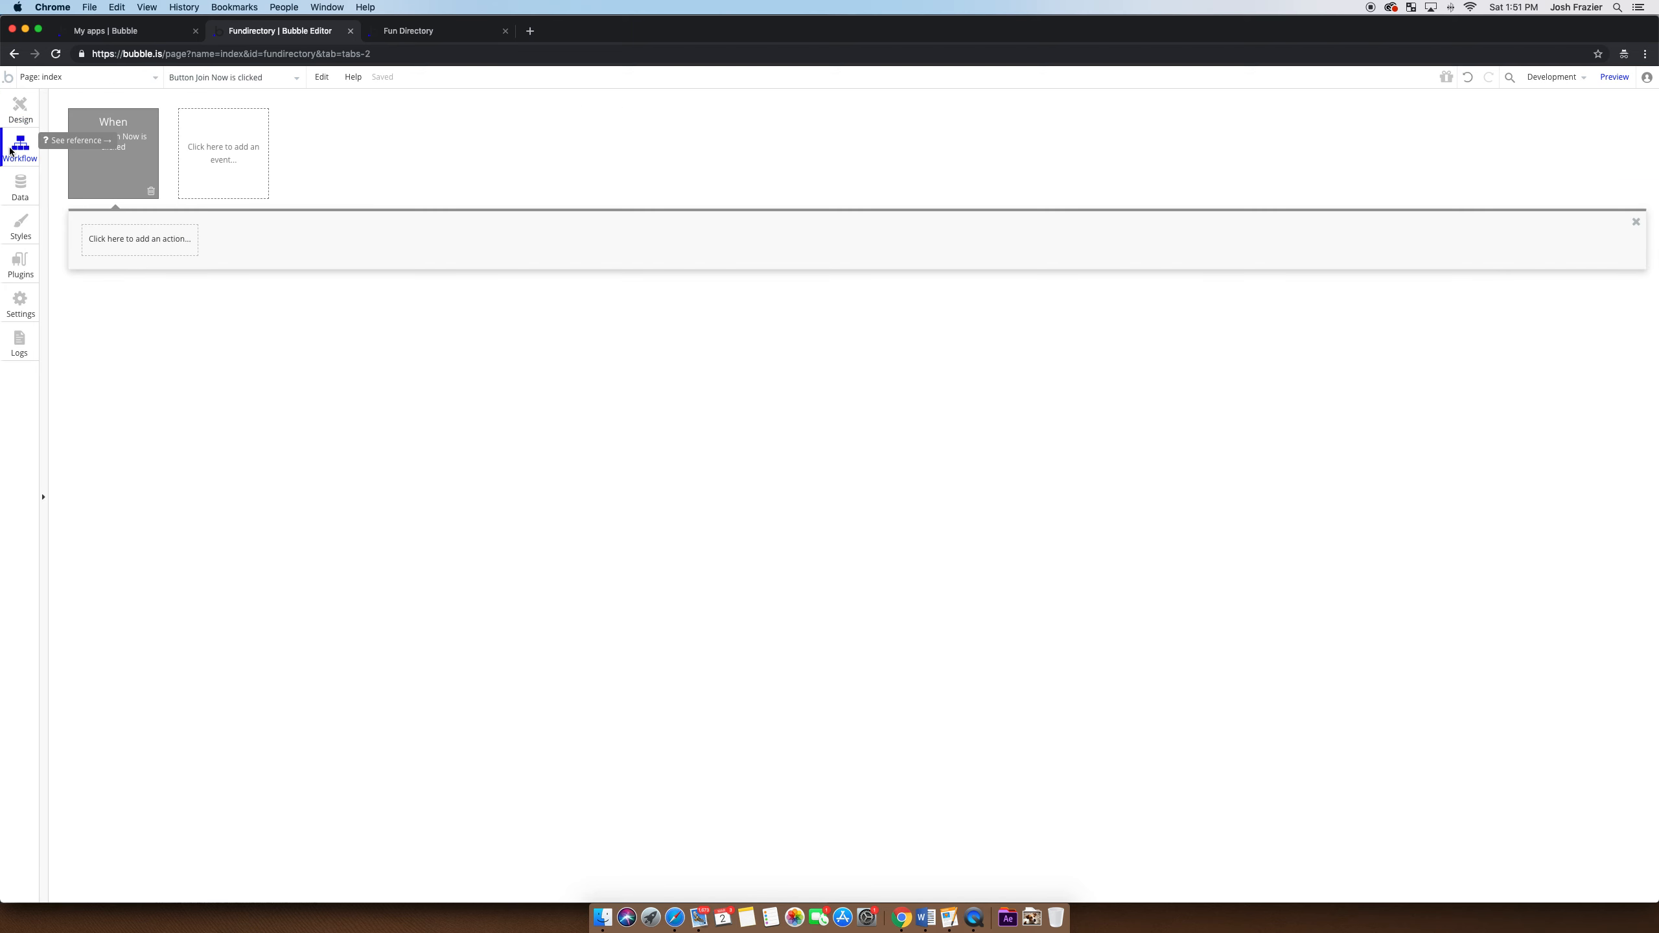
mouse_move(150, 164)
right_click(93, 137)
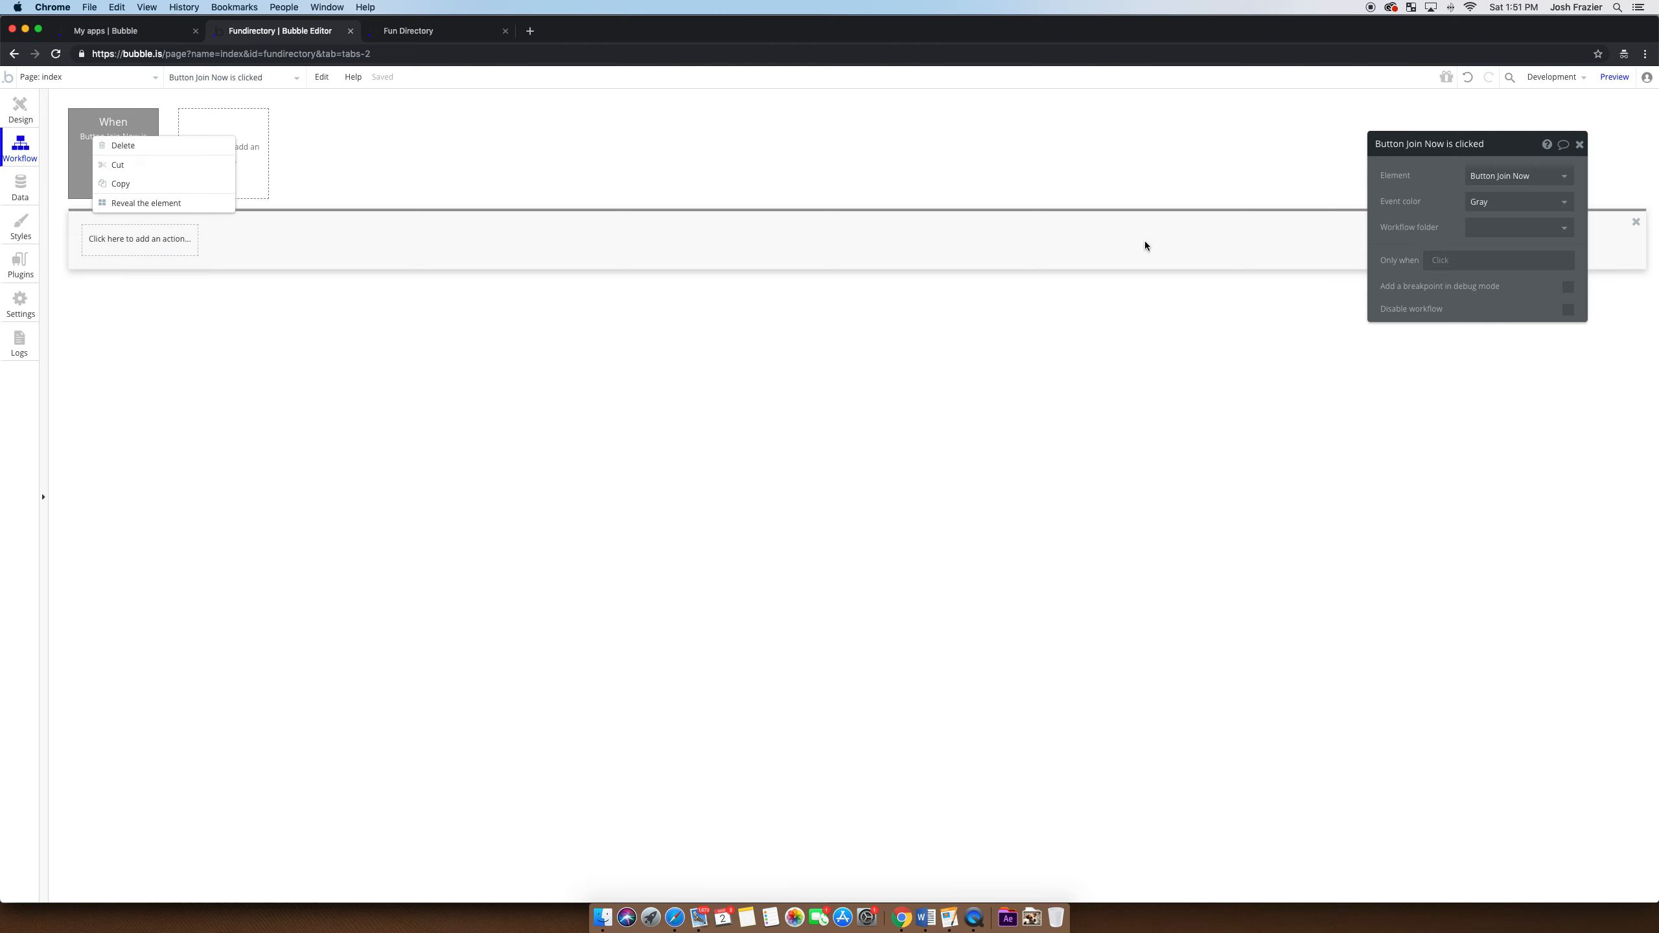
click(1505, 209)
click(1497, 269)
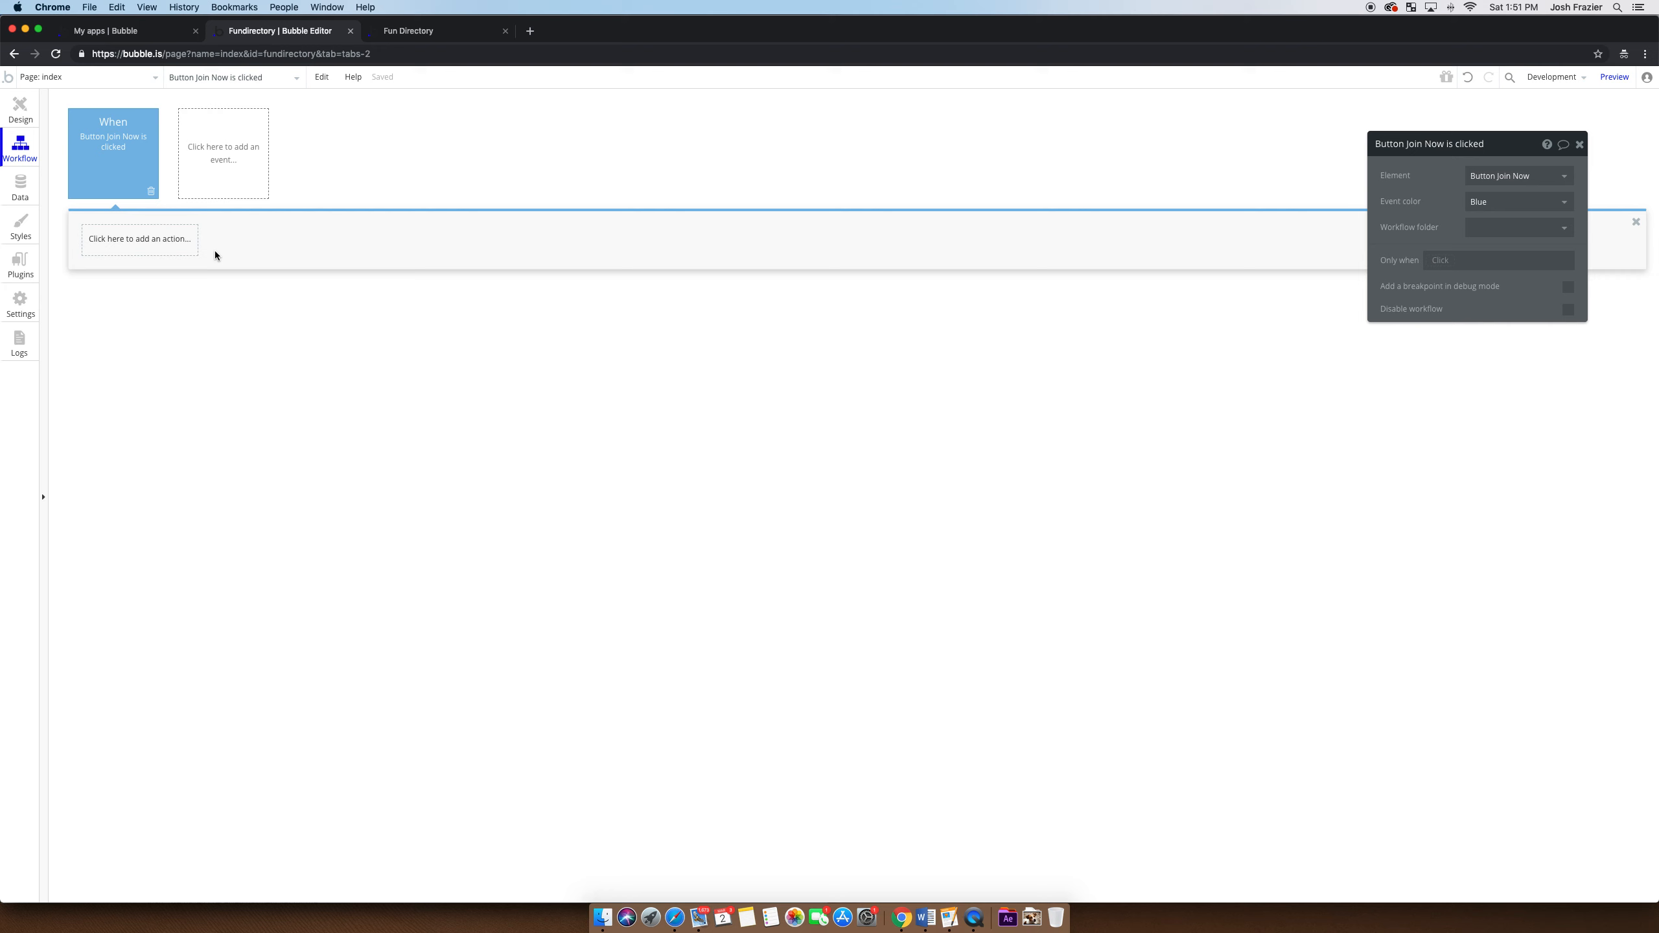
- Add a "Refresh the page" navigation action to the Join Now click workflow
mouse_move(82, 153)
mouse_move(95, 184)
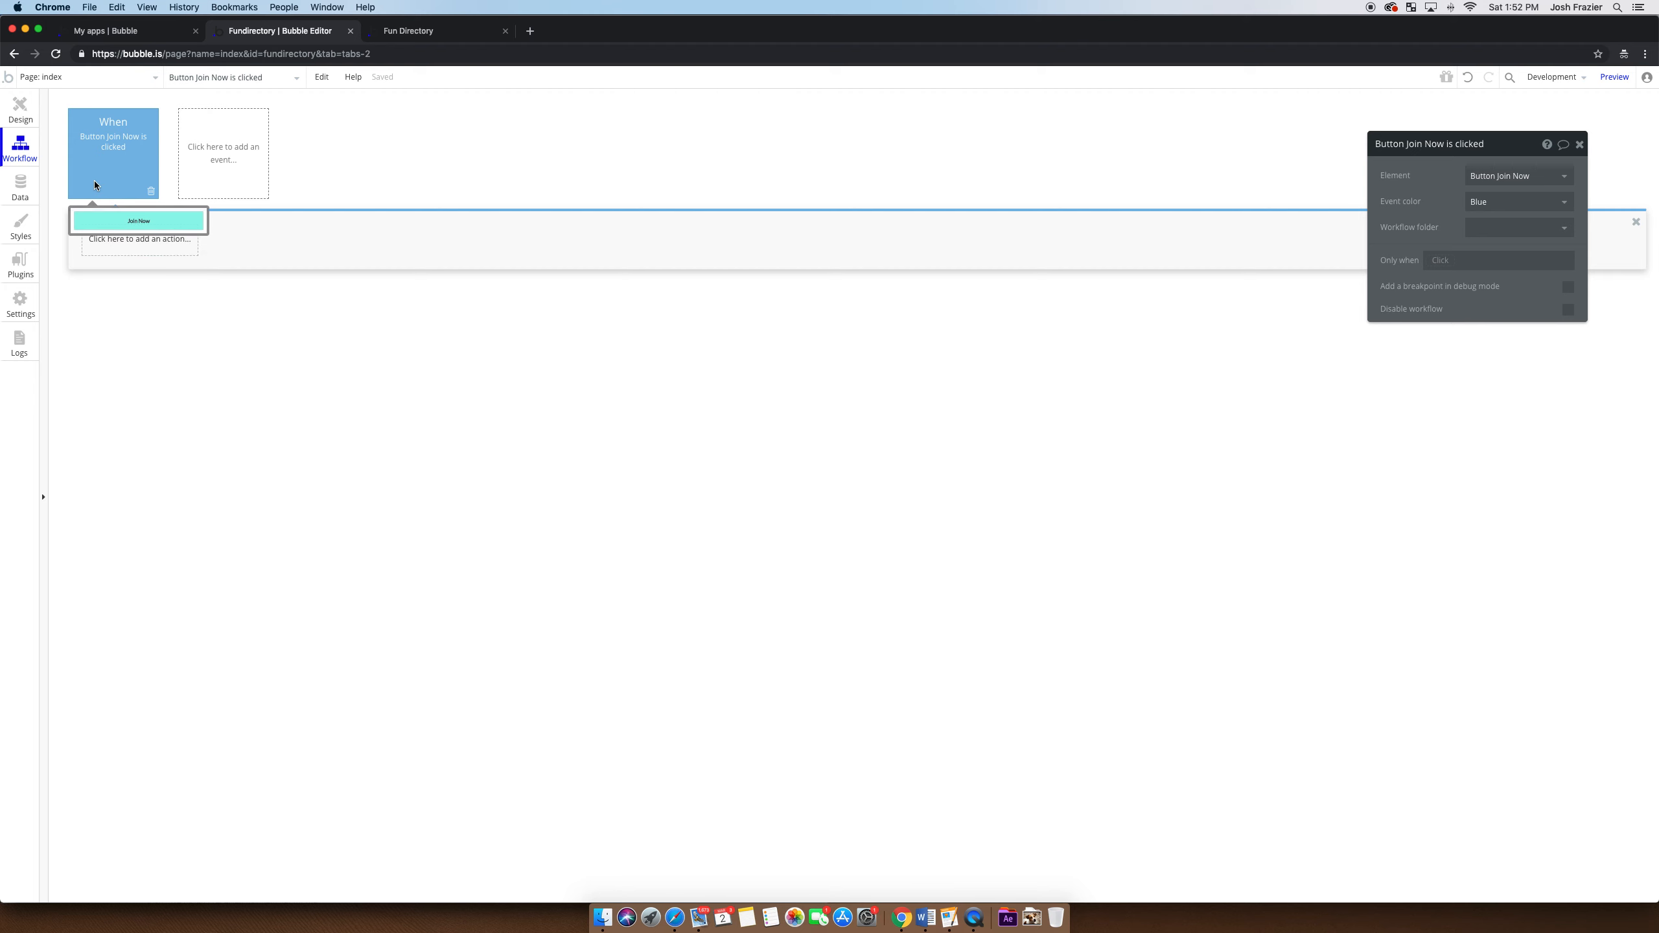
click(134, 243)
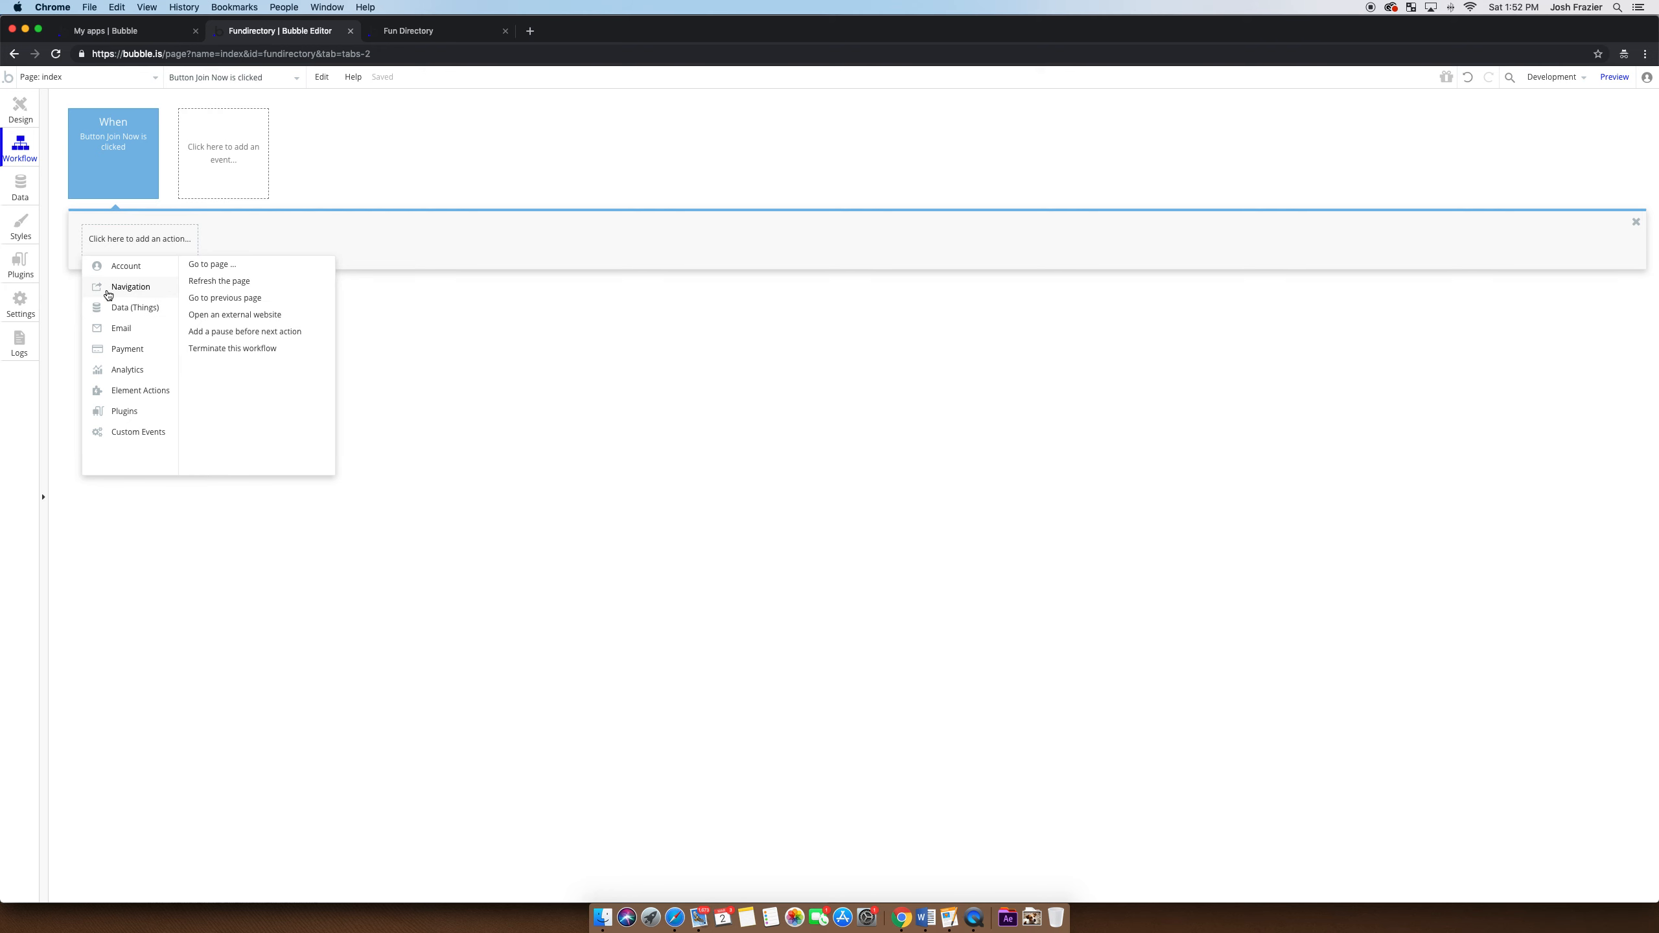
mouse_move(112, 270)
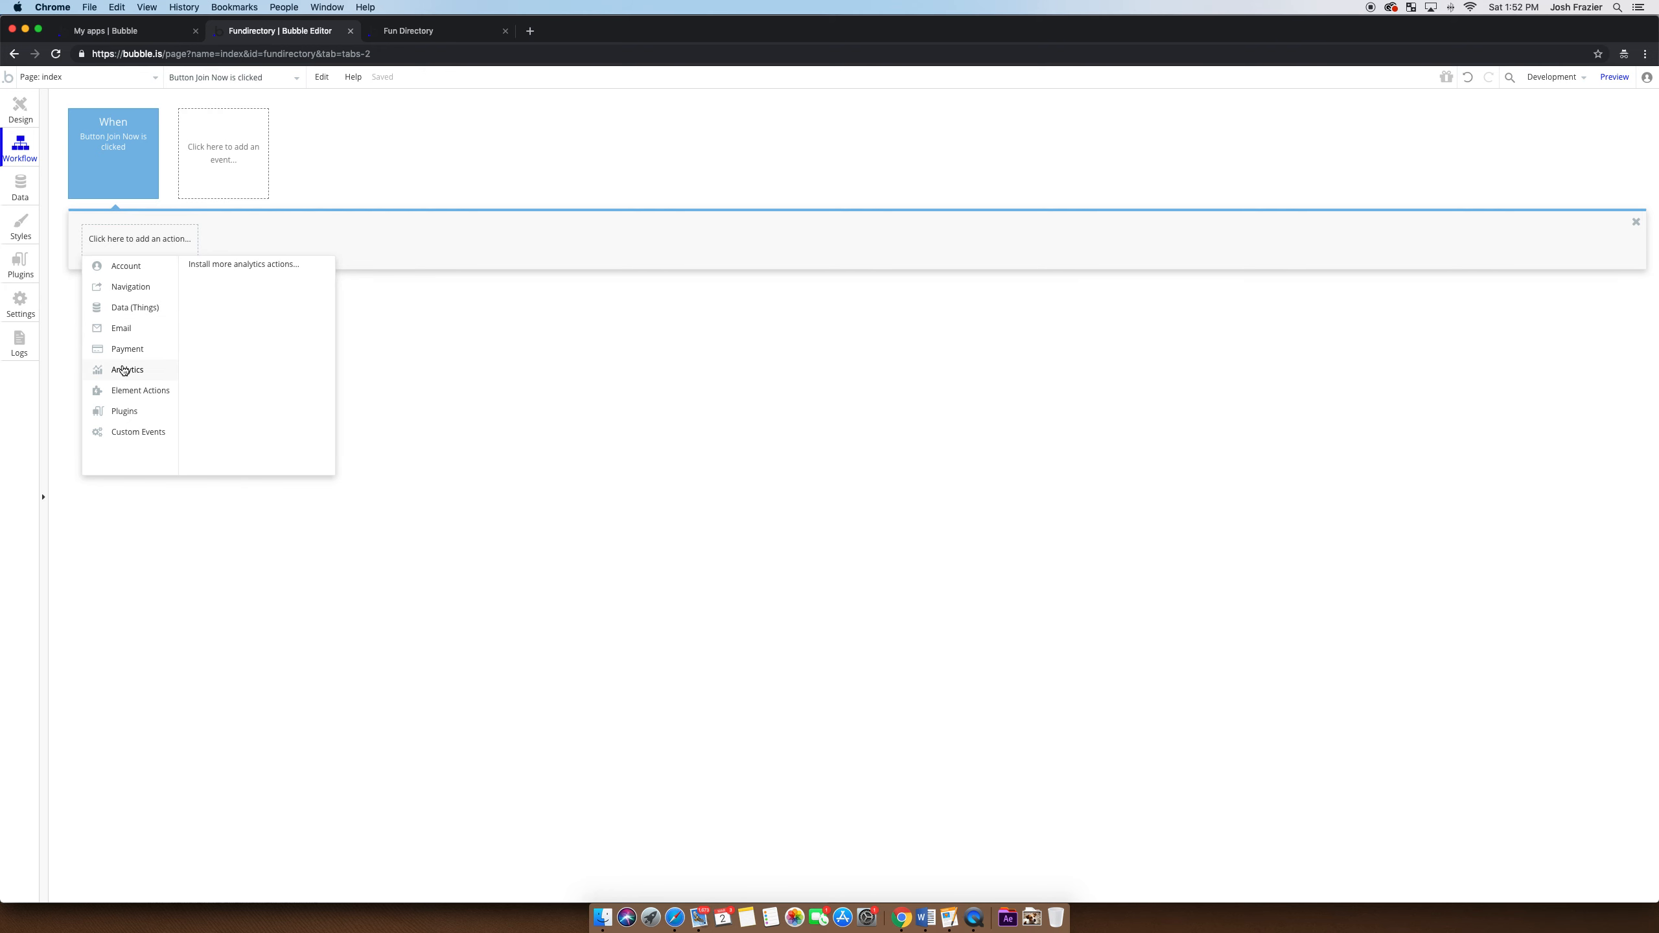
mouse_move(129, 393)
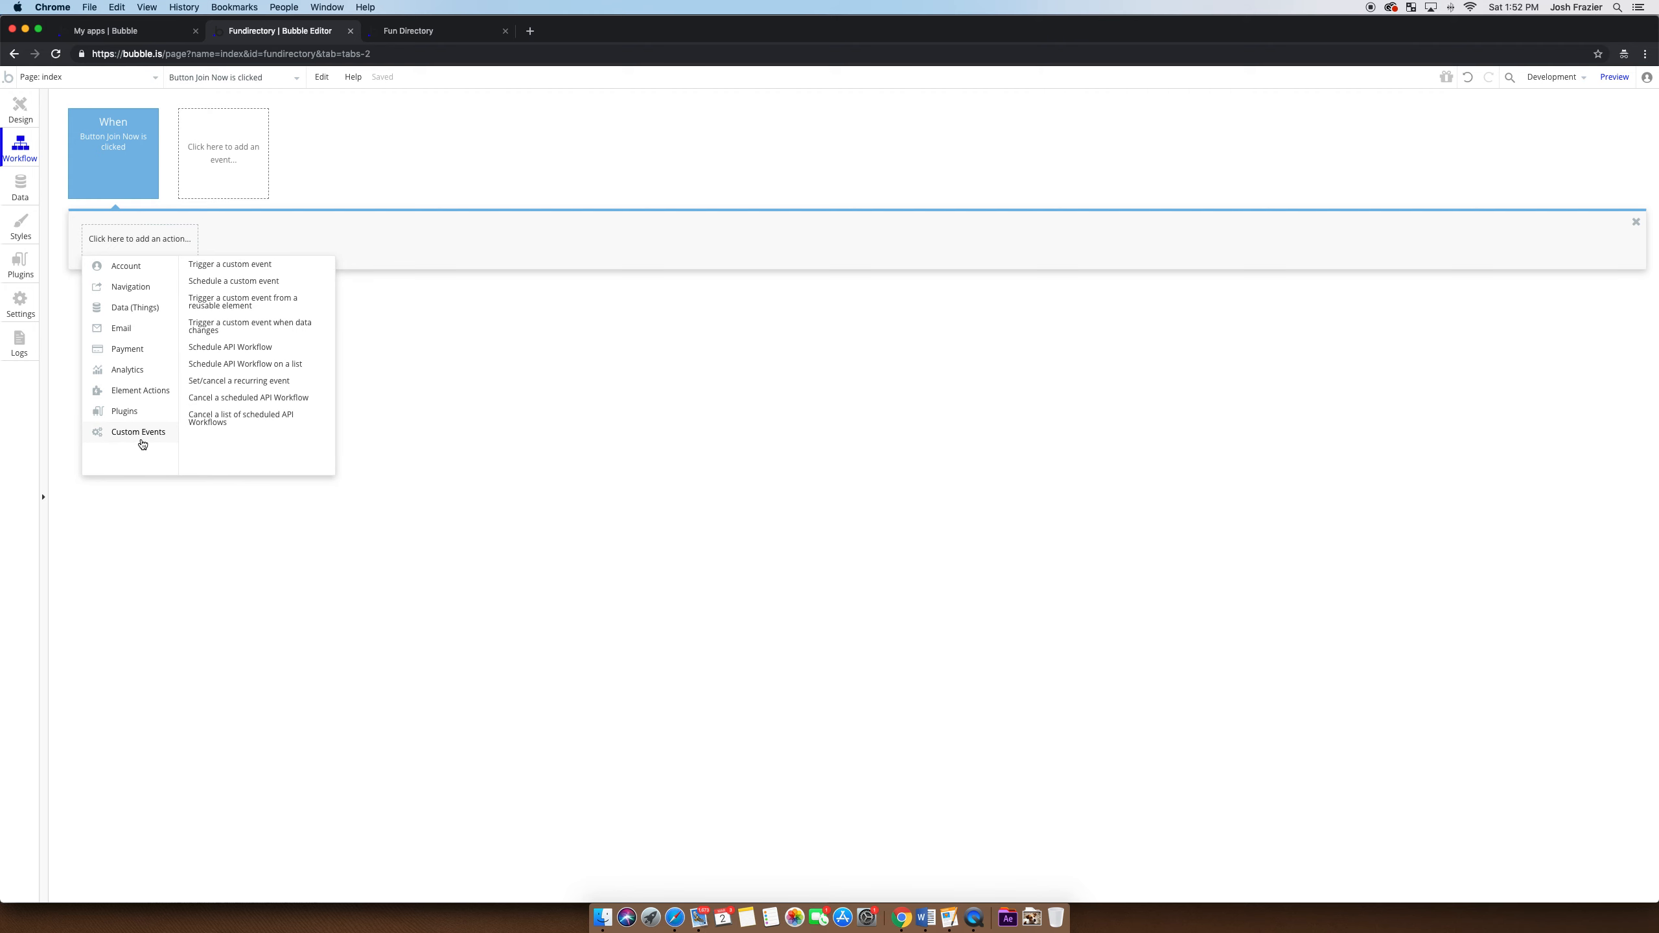
mouse_move(131, 311)
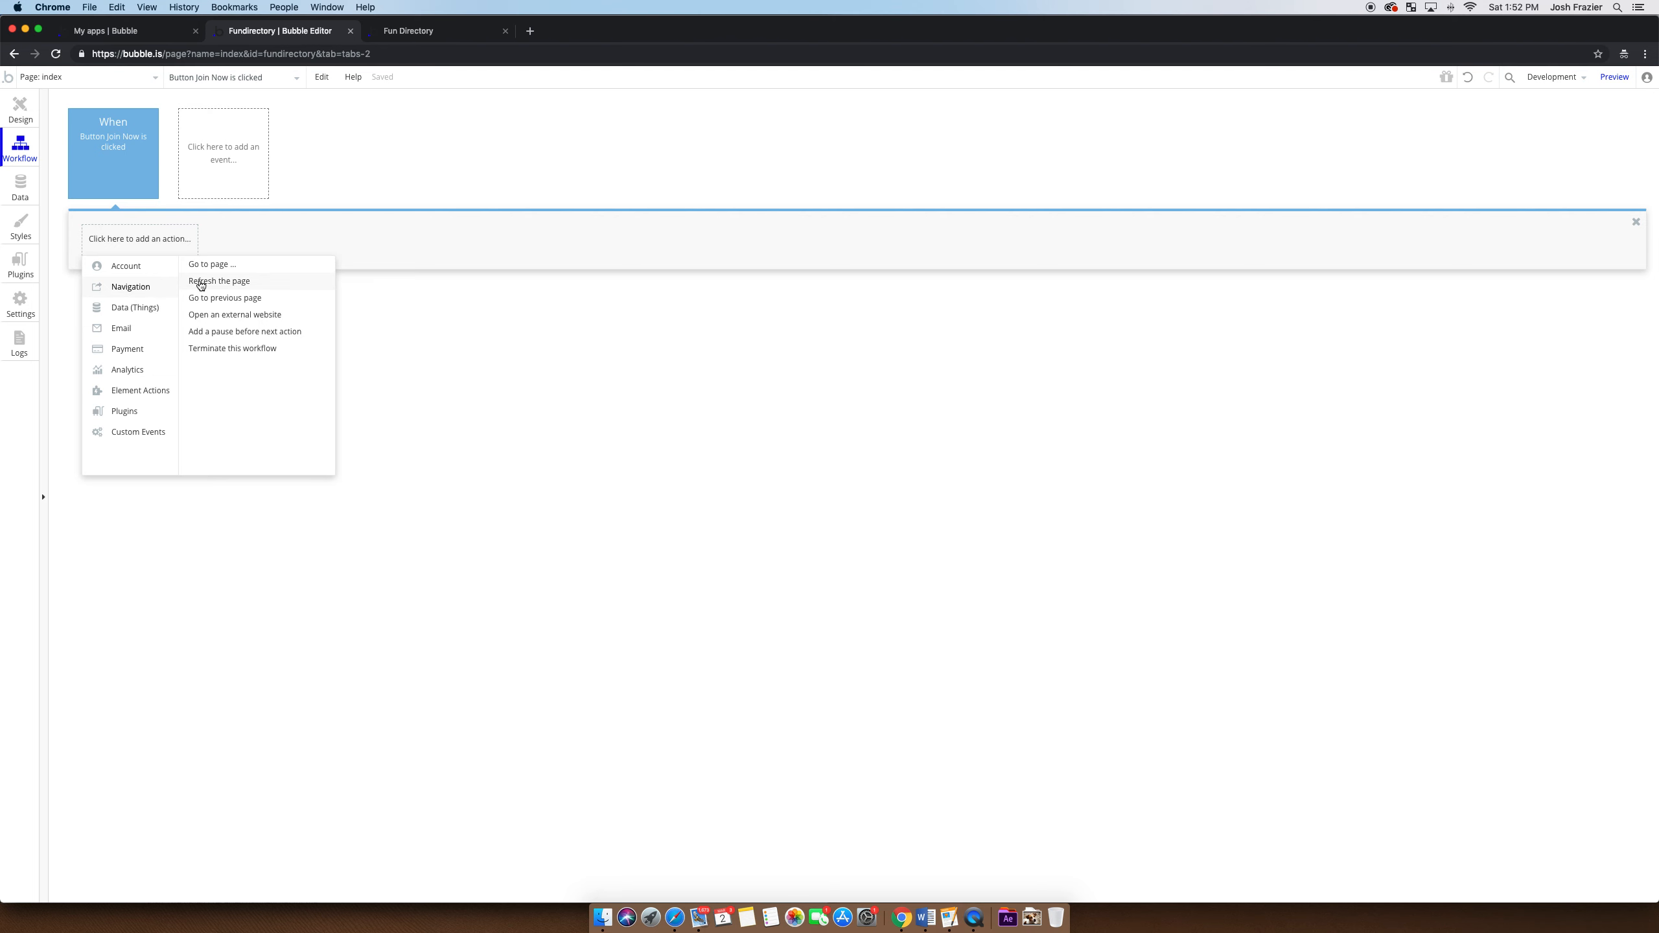
click(200, 281)
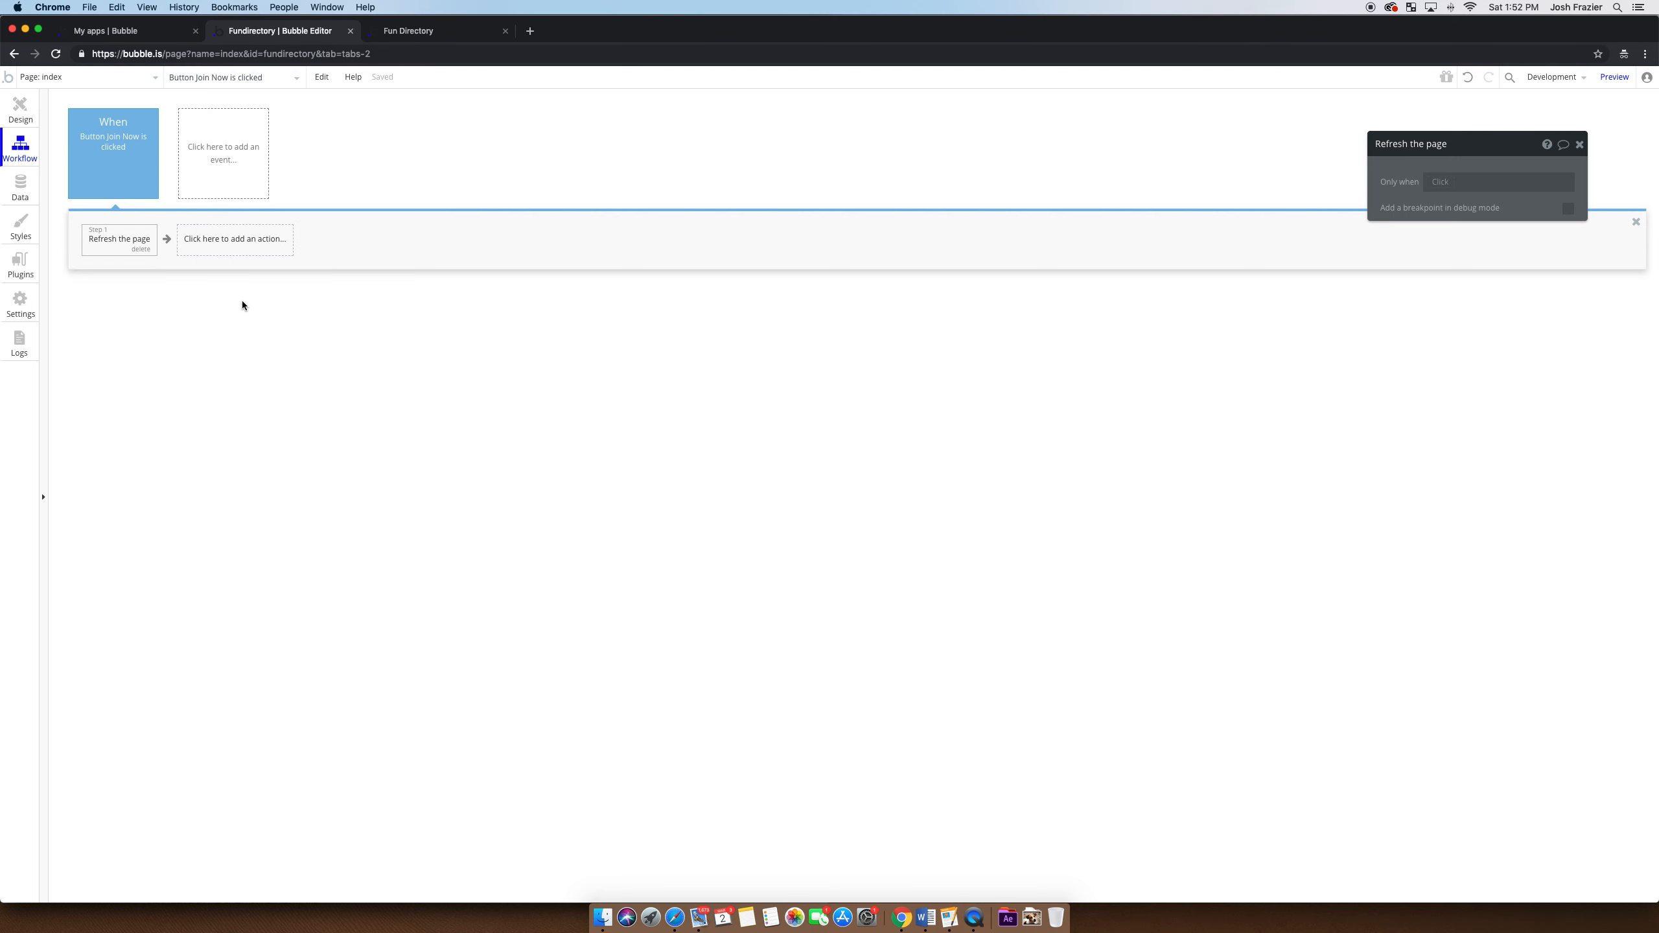
- Reload the previewed FunDirectory page to get the latest version and return to the workflow editor
mouse_move(94, 186)
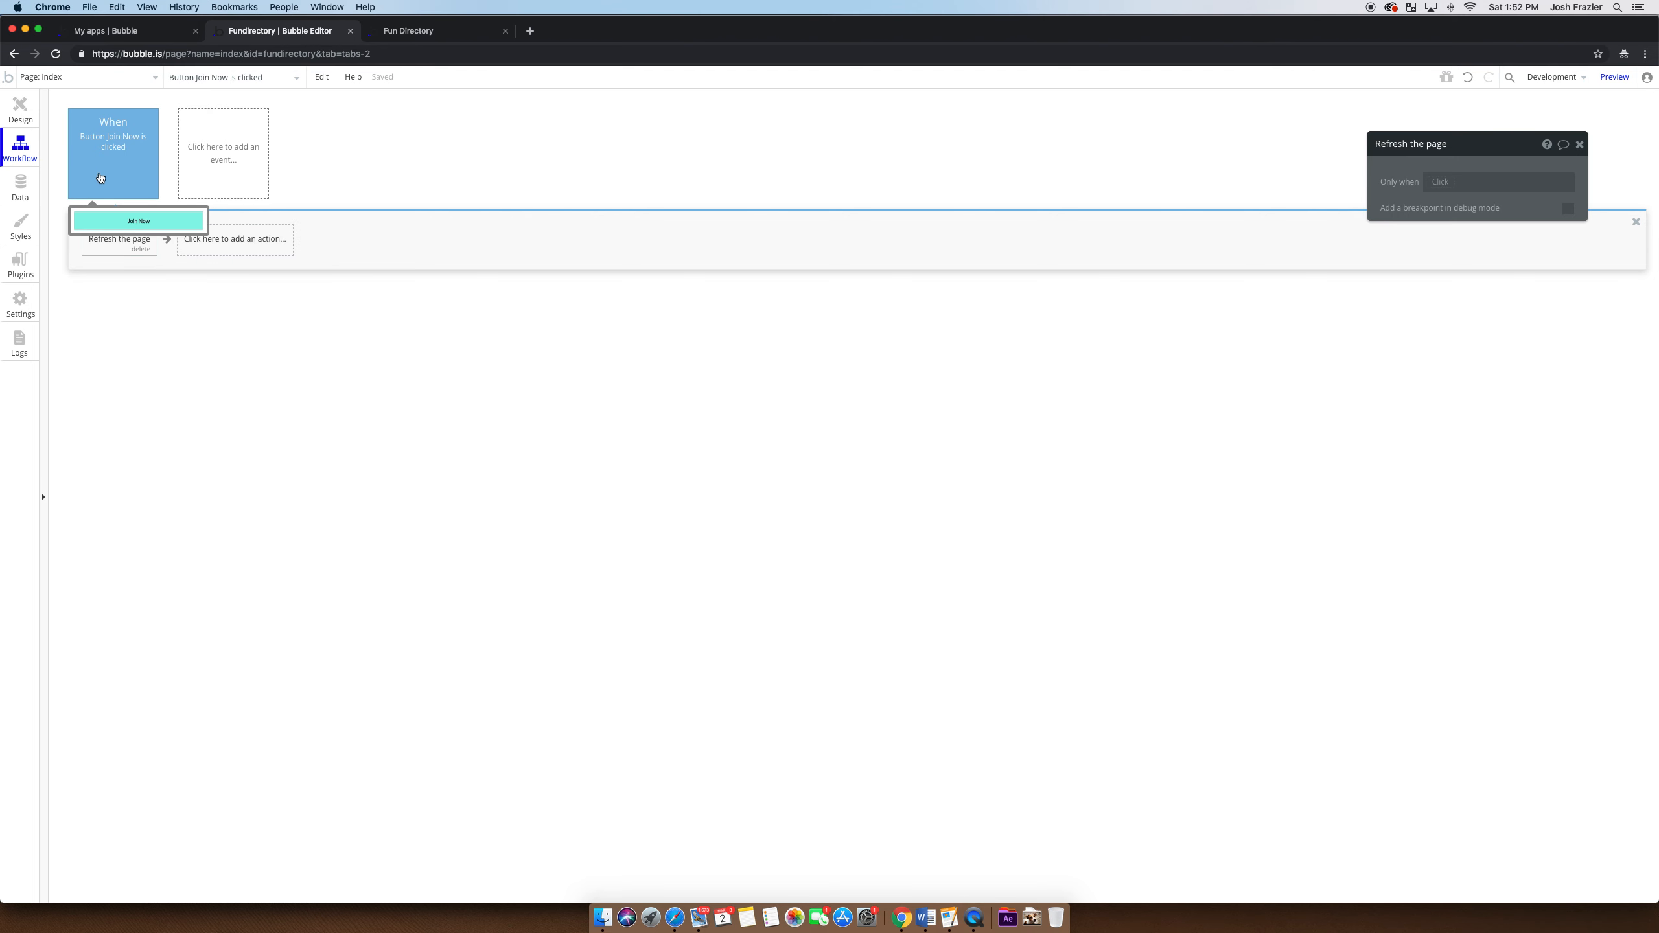
click(418, 31)
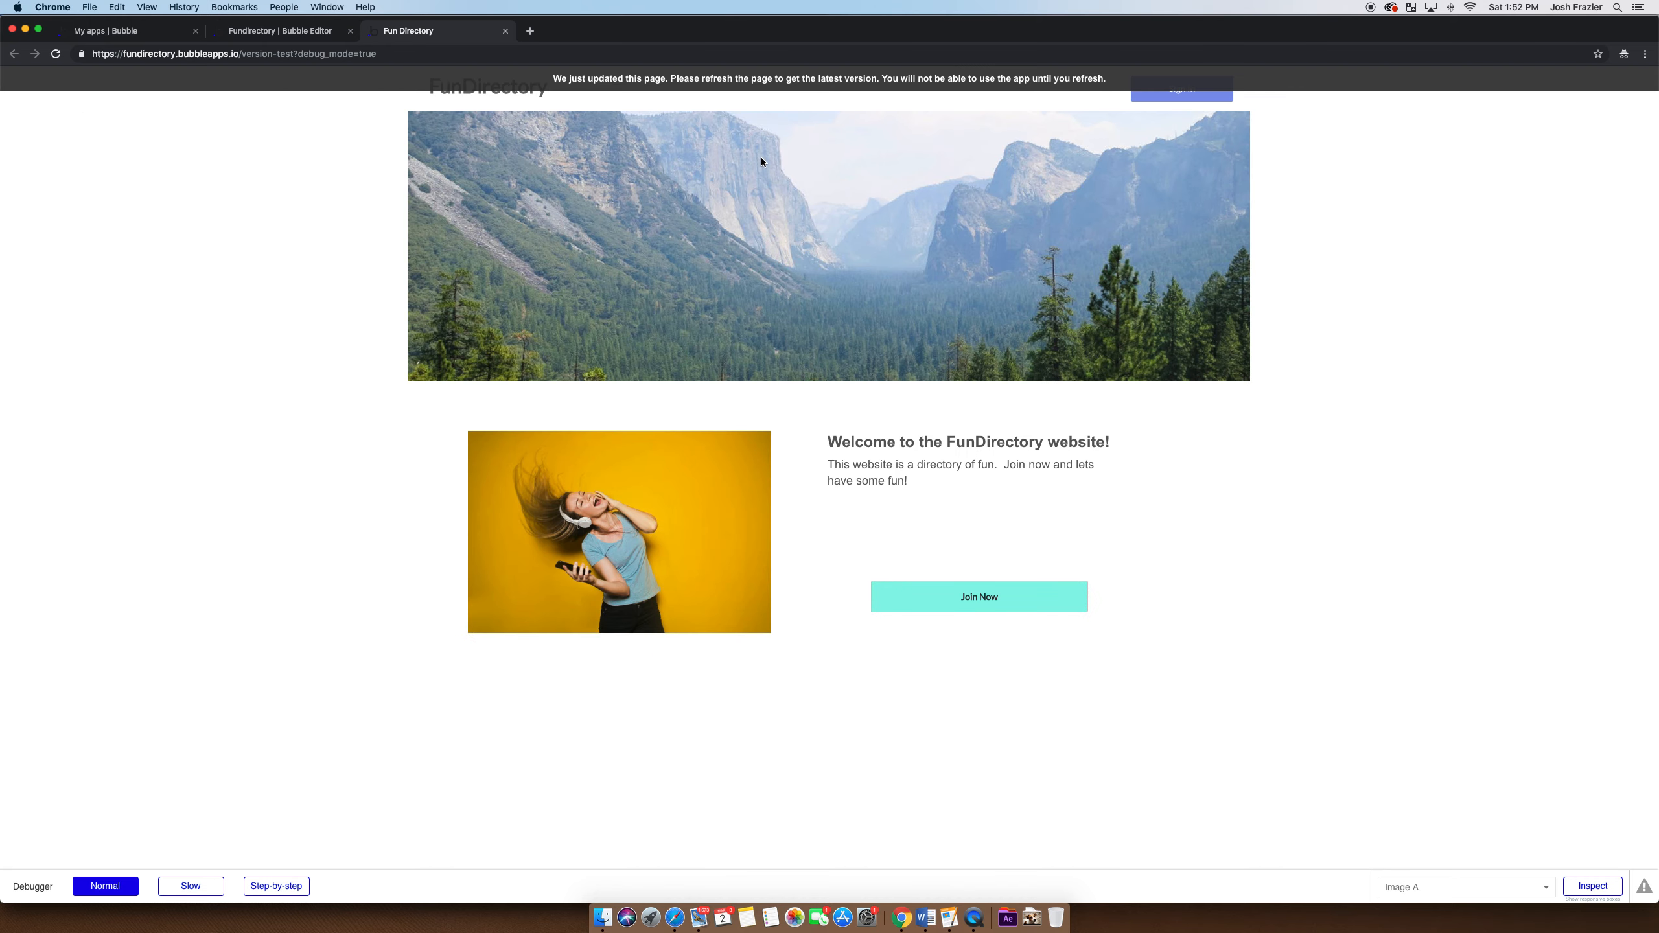
key(super+r)
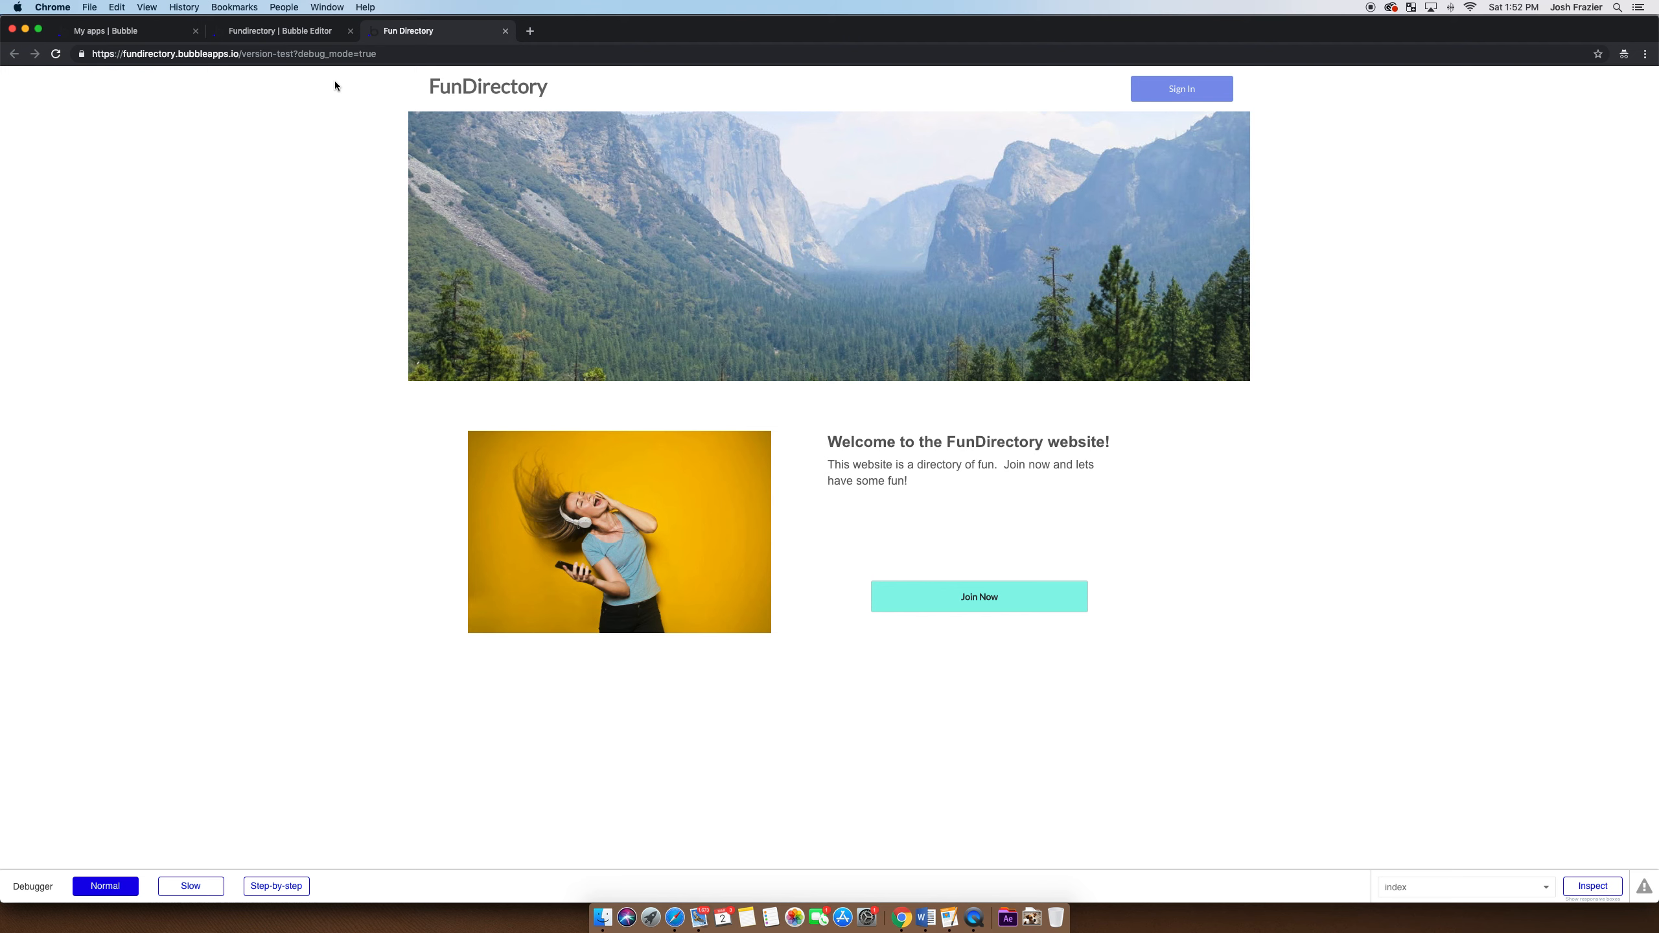
click(273, 36)
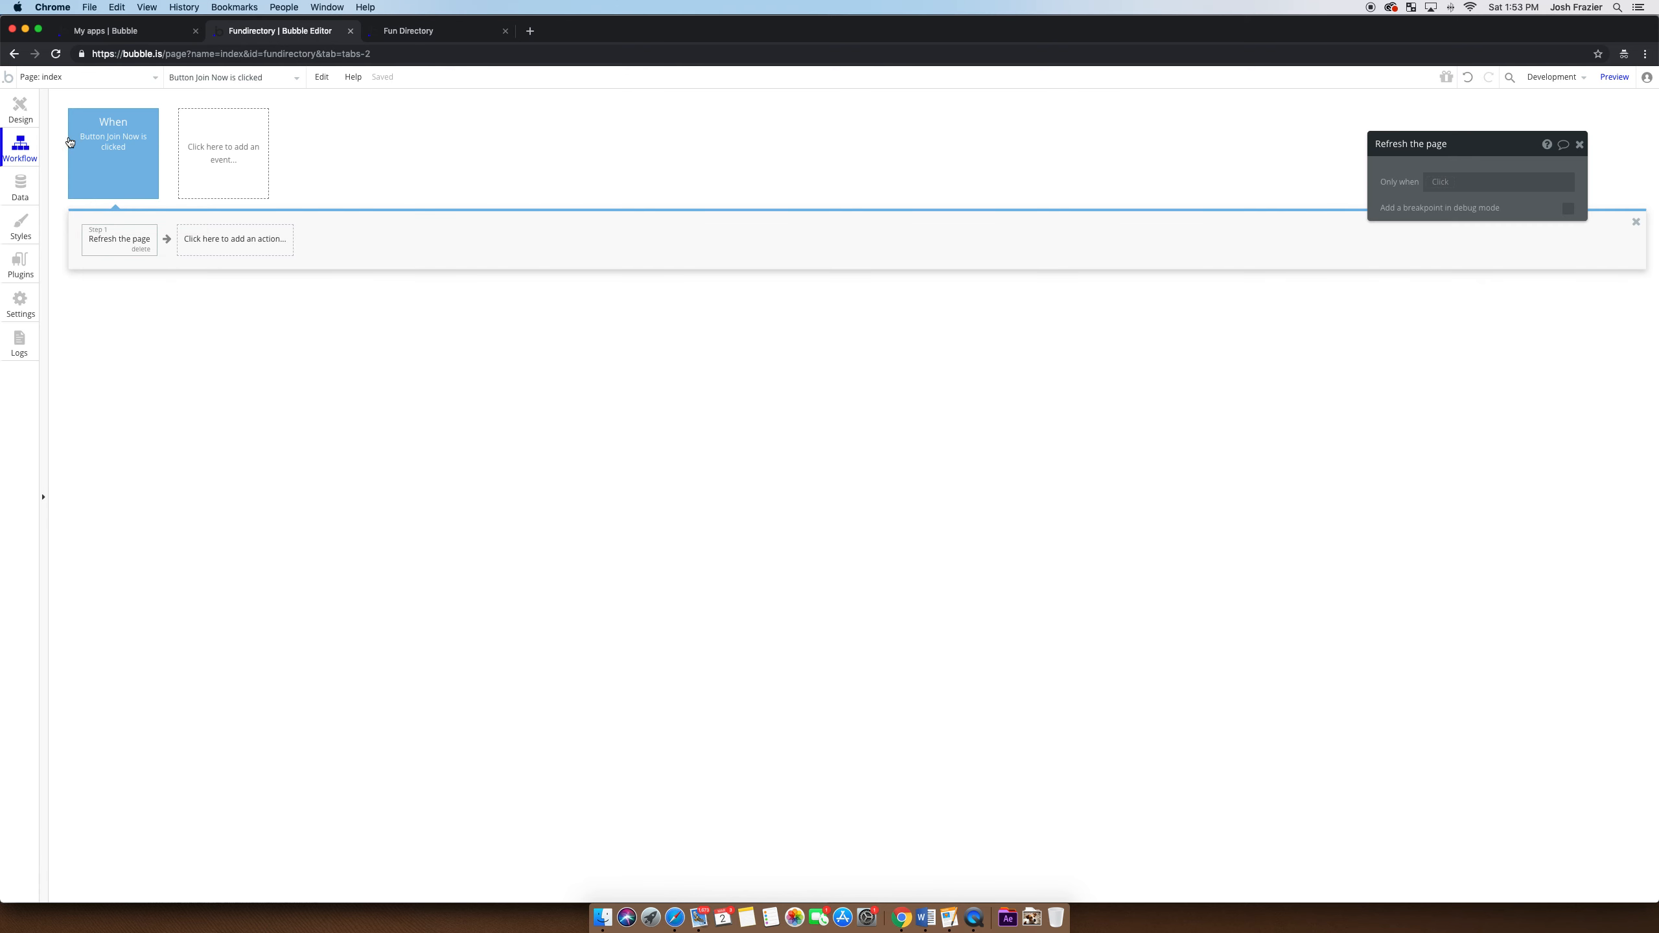
- In the index page design, draw a popup about 683 by 606 over the page content
click(19, 115)
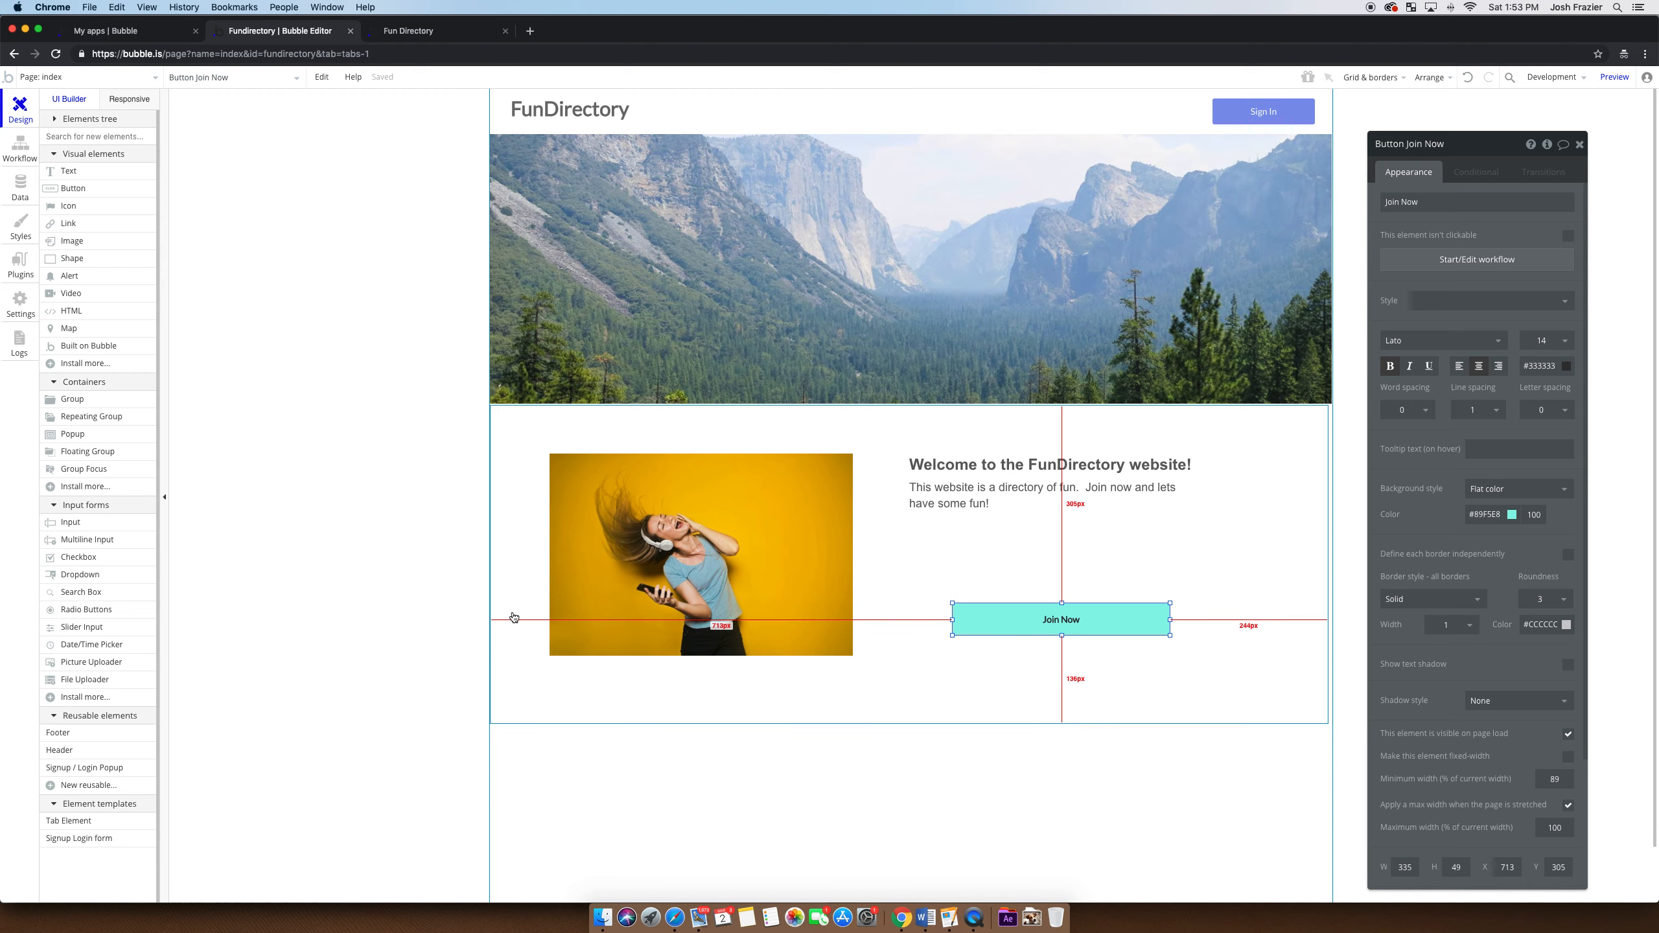
scroll(82, 477, down, 1)
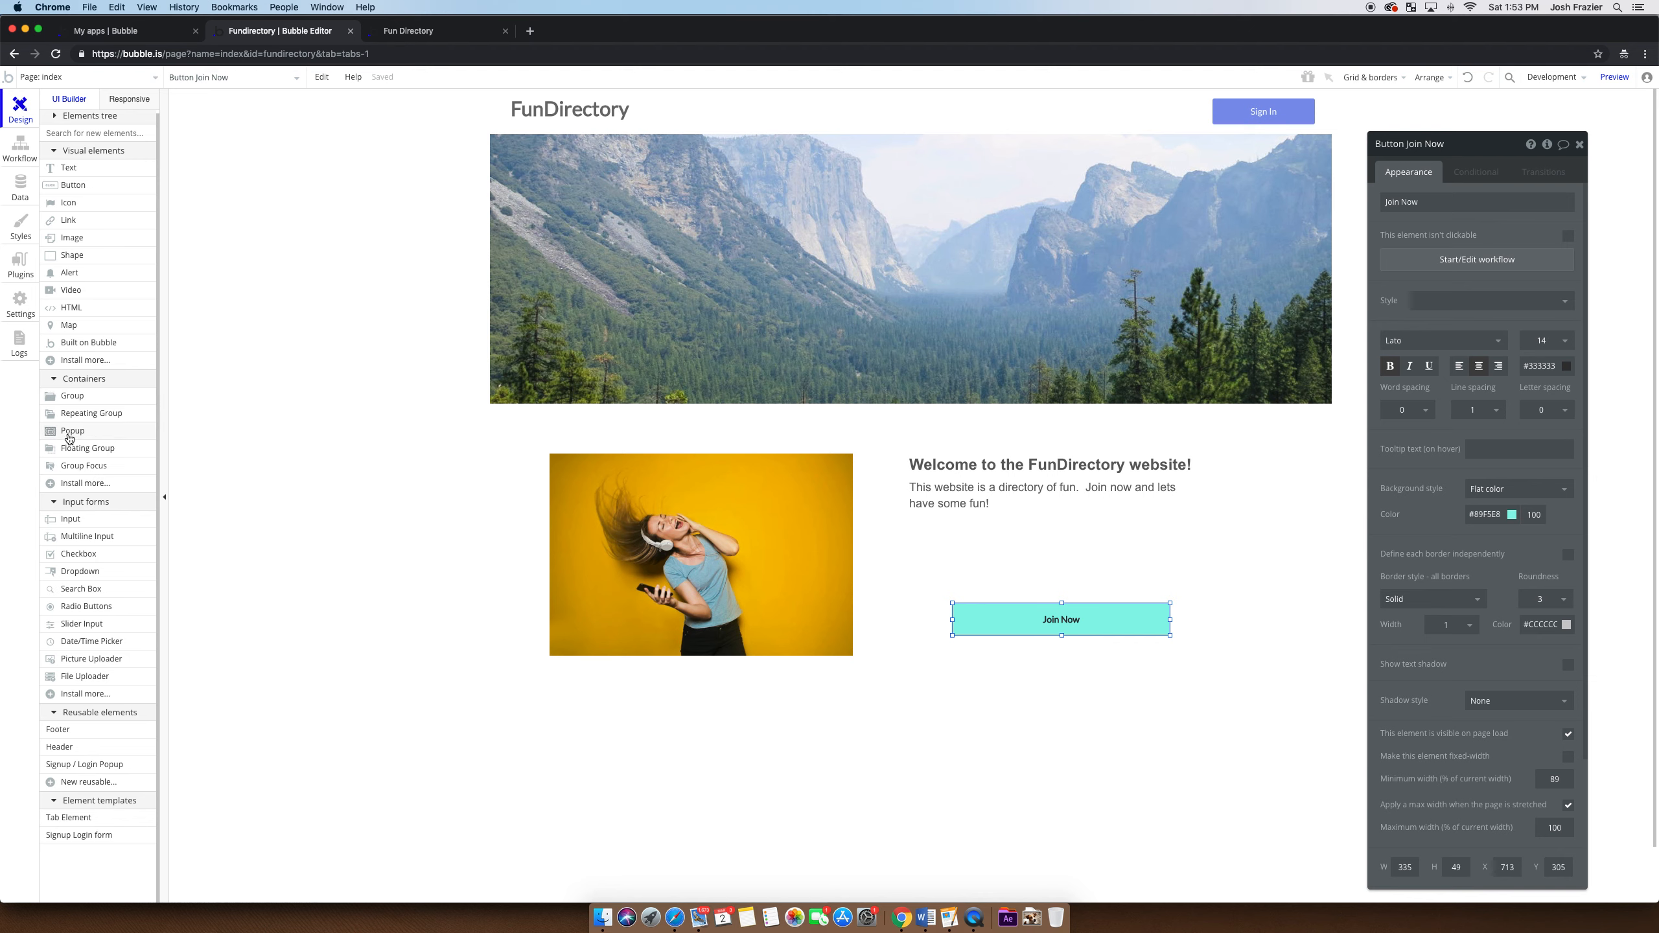
click(70, 436)
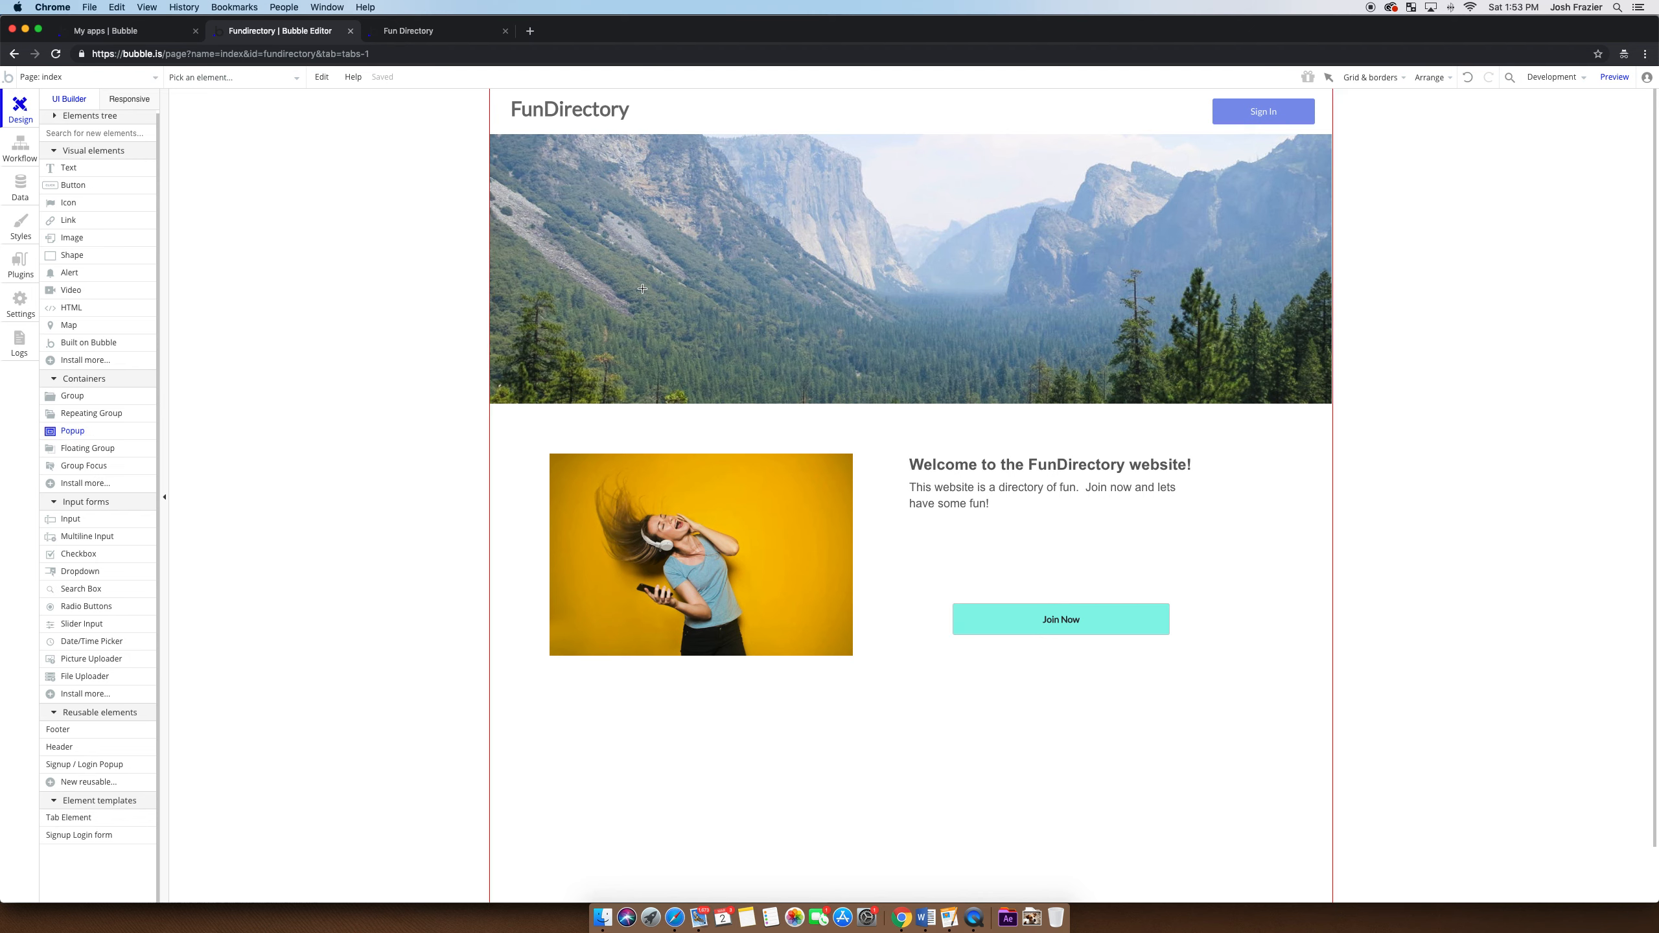
drag(703, 227, 1145, 619)
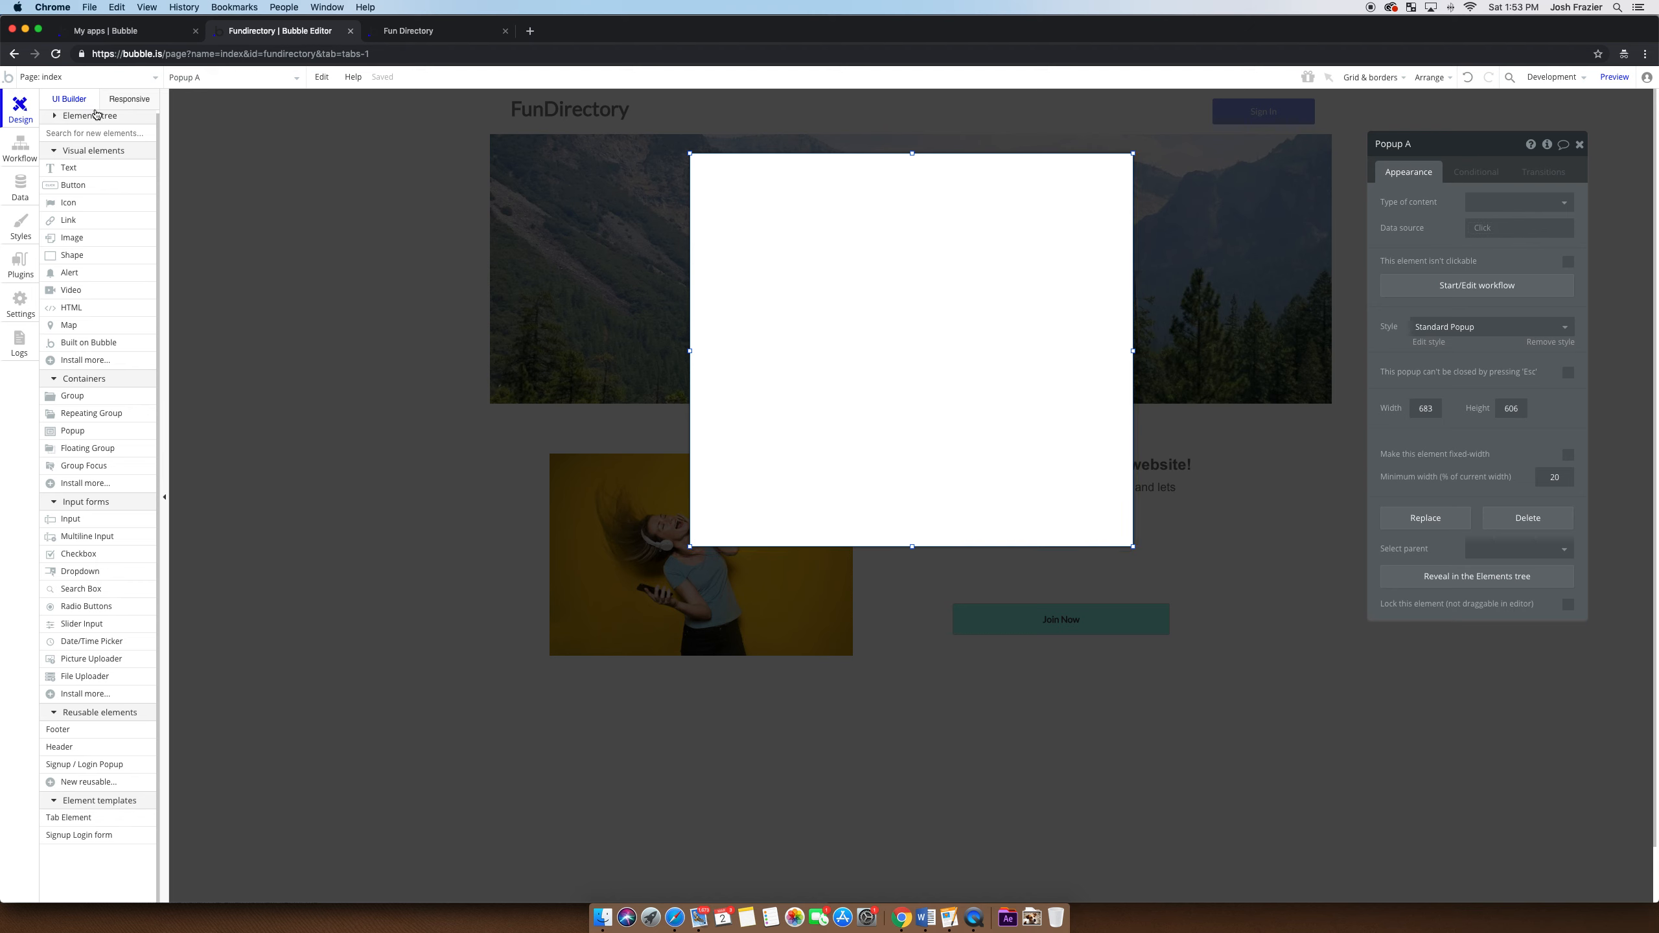
- Add a text element about 329 by 61 near the popup's upper edge reading "Fun Join Now Section"
click(74, 171)
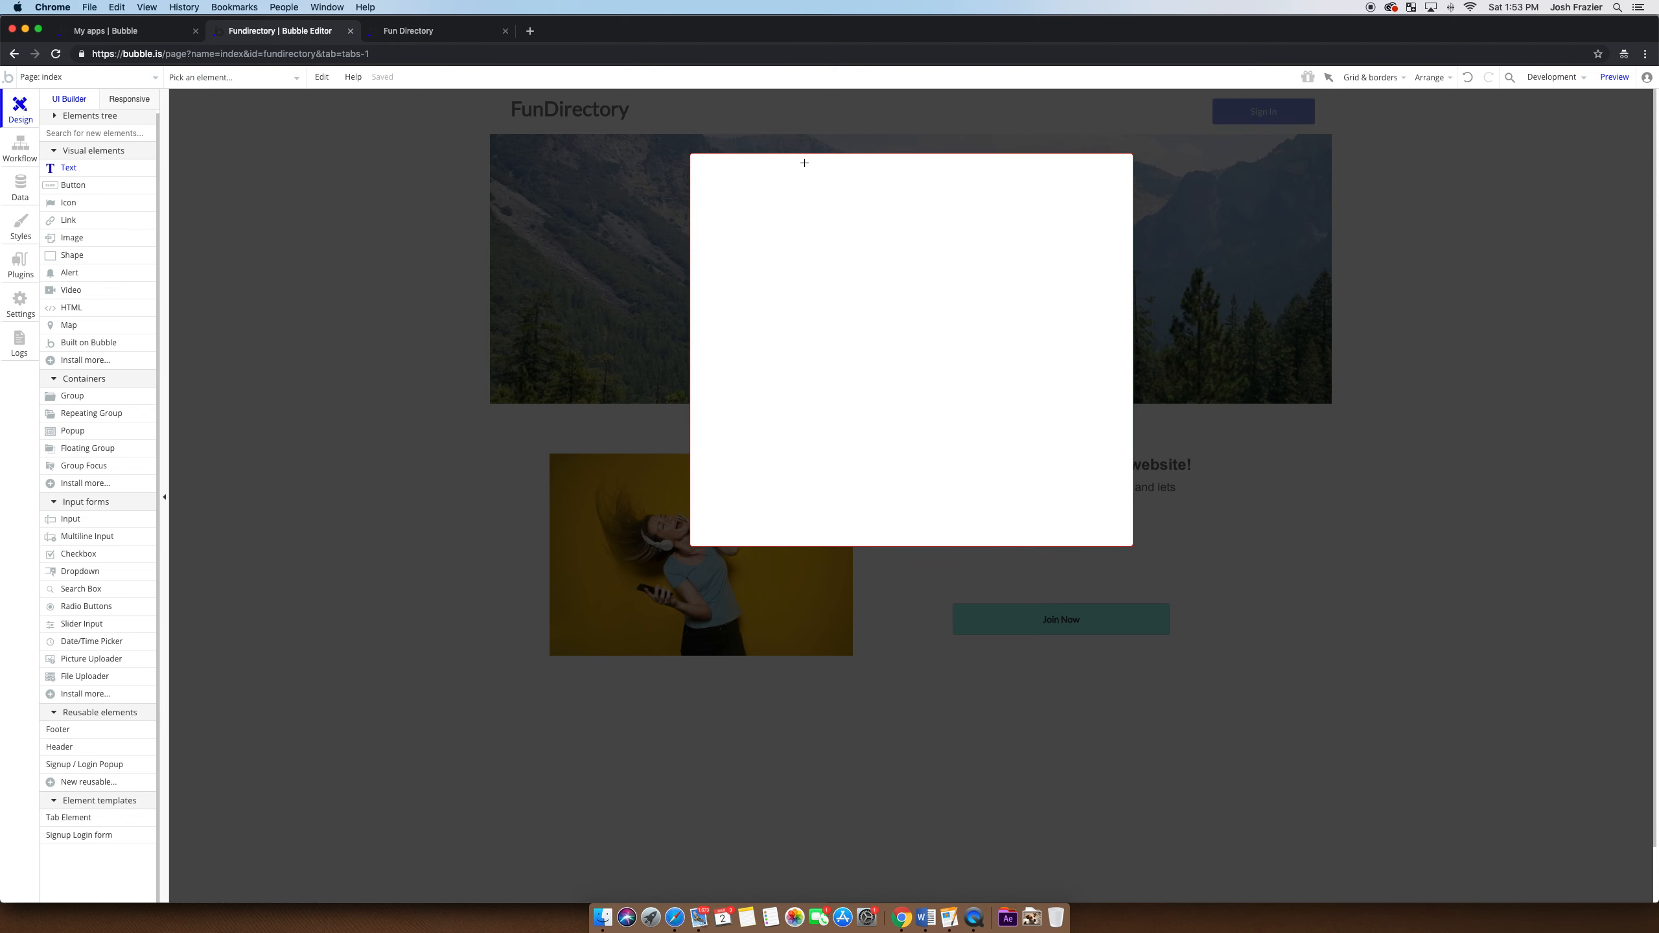
drag(805, 163, 1017, 203)
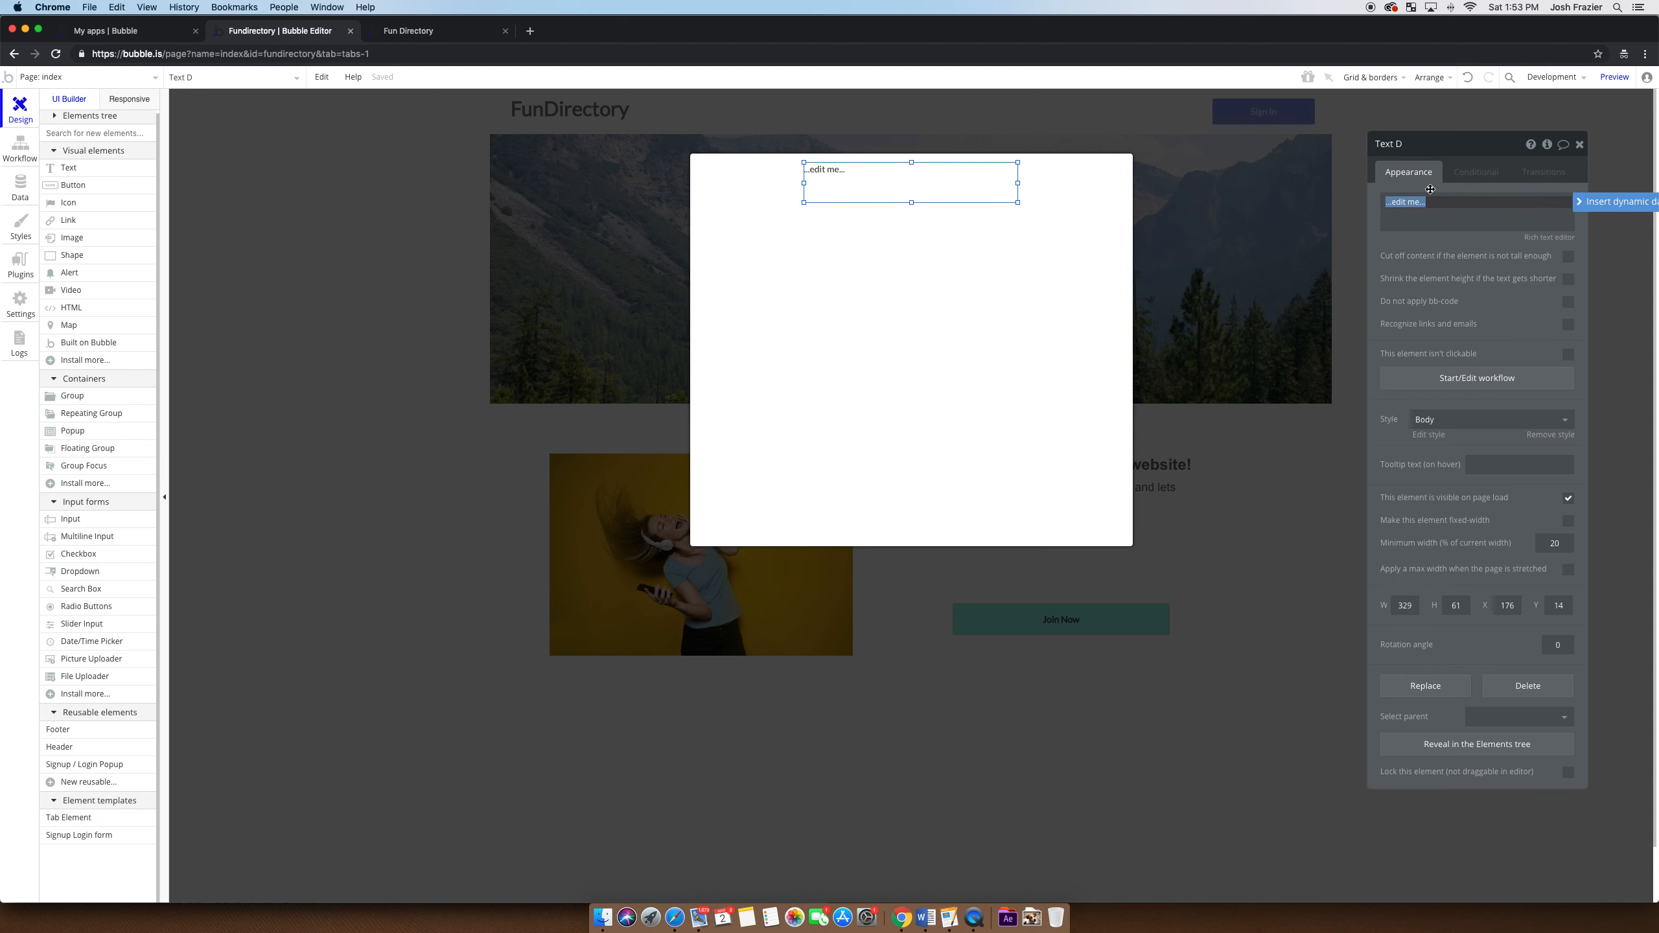
text(Fun Join Now Section)
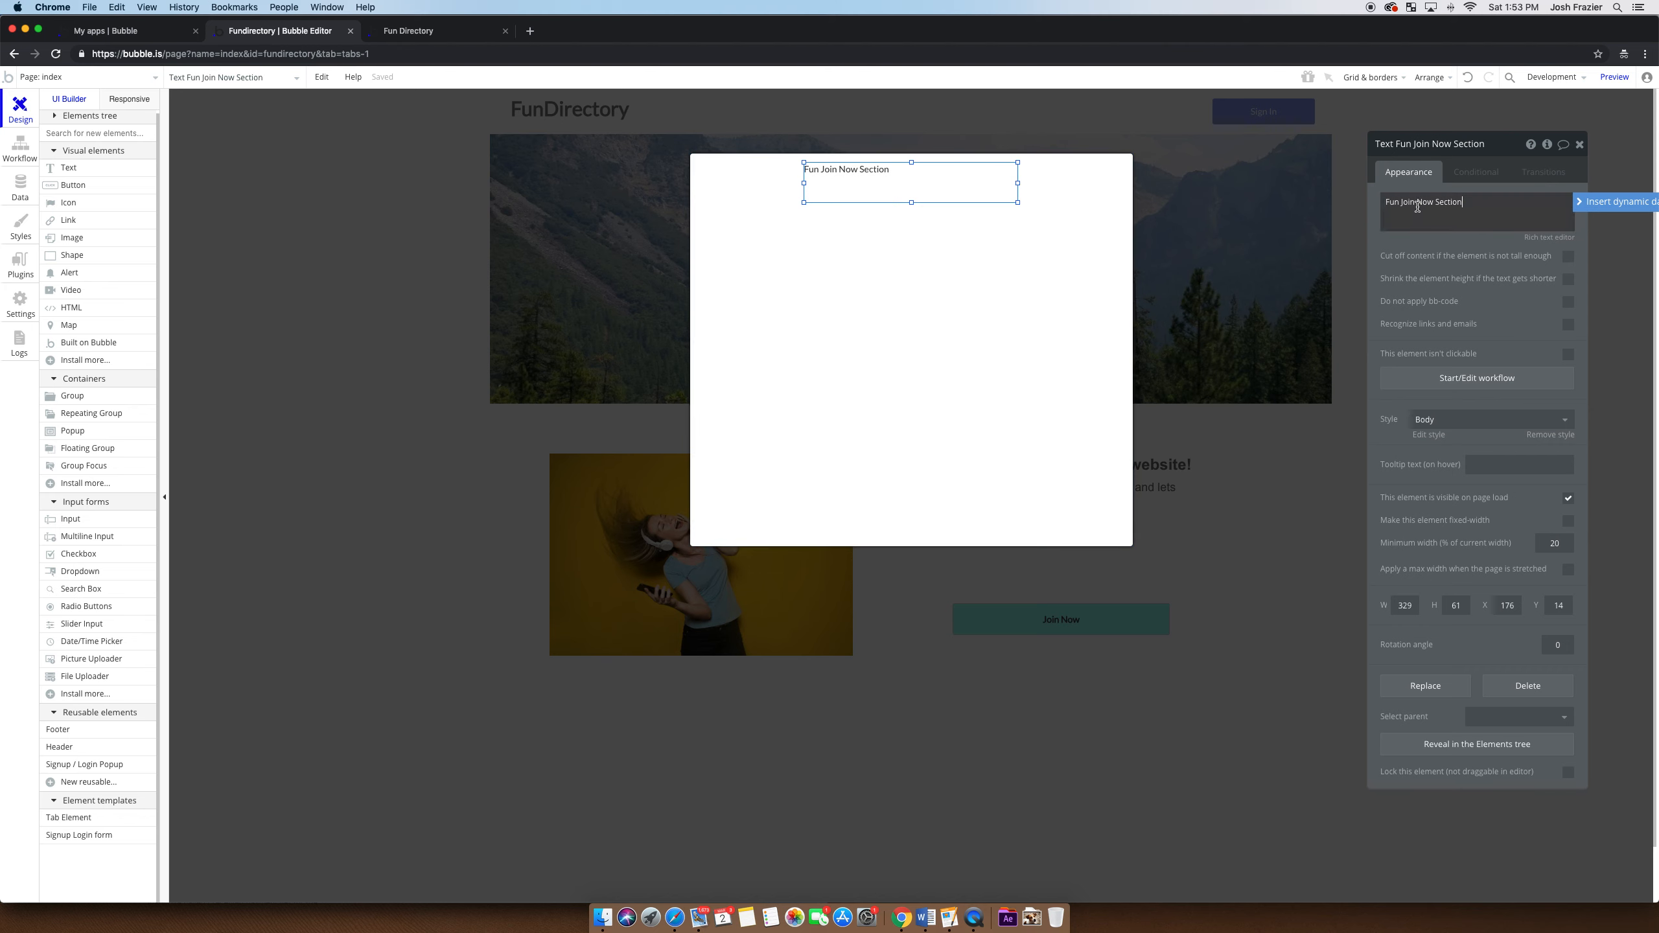
drag(1483, 200, 1363, 193)
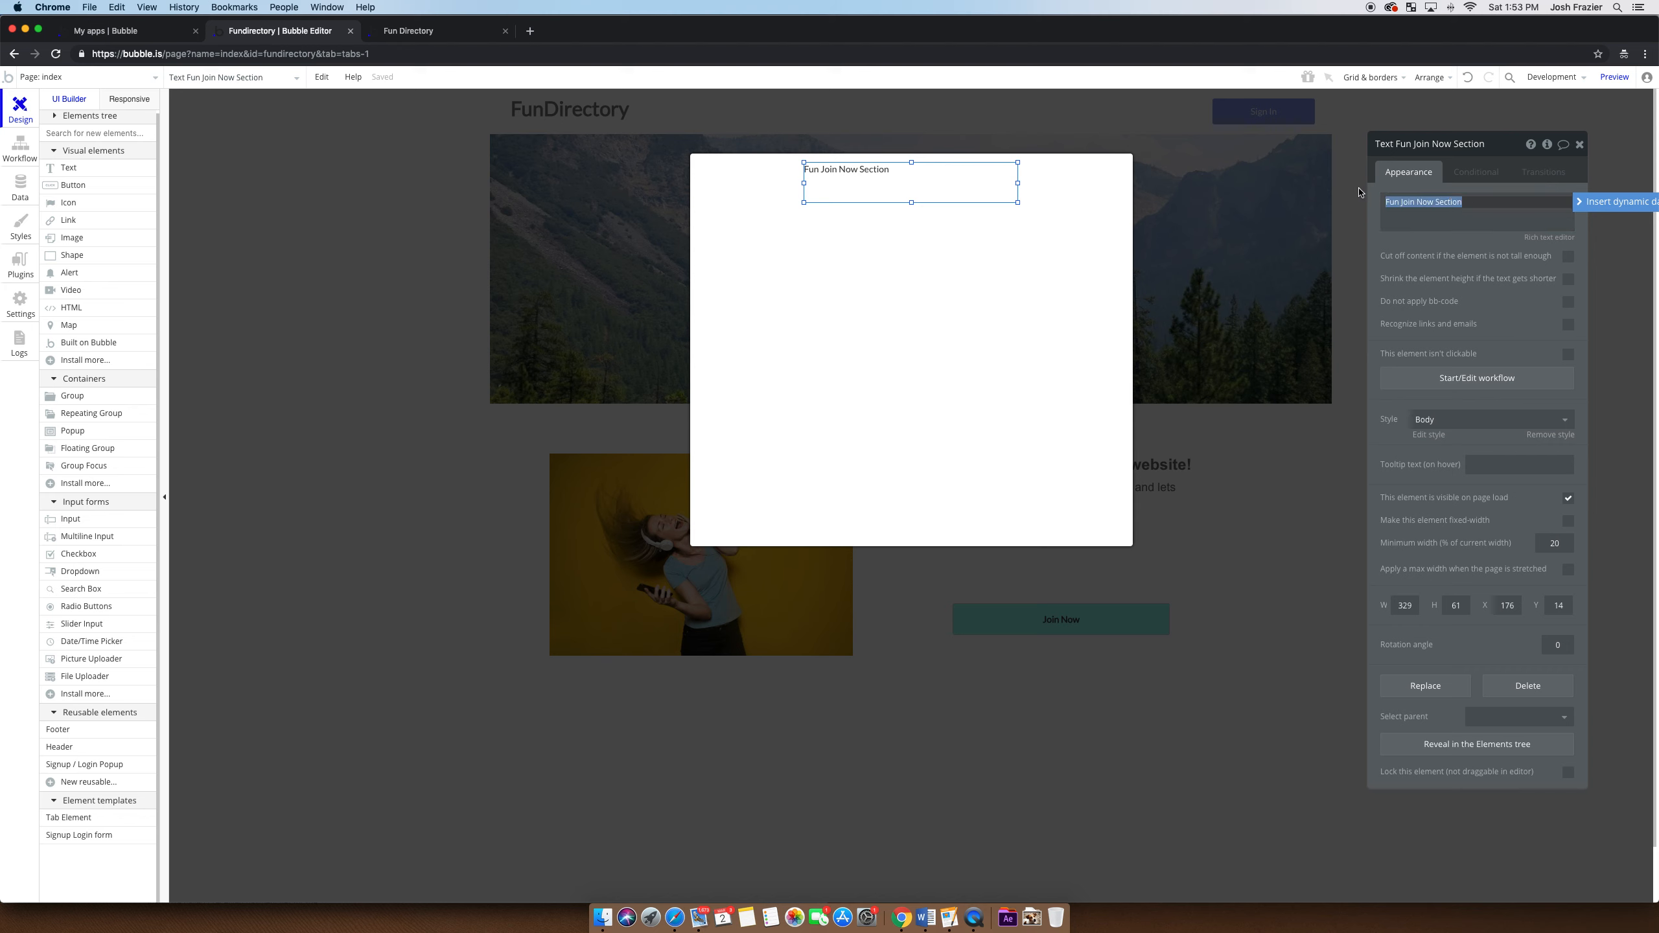
click(1402, 203)
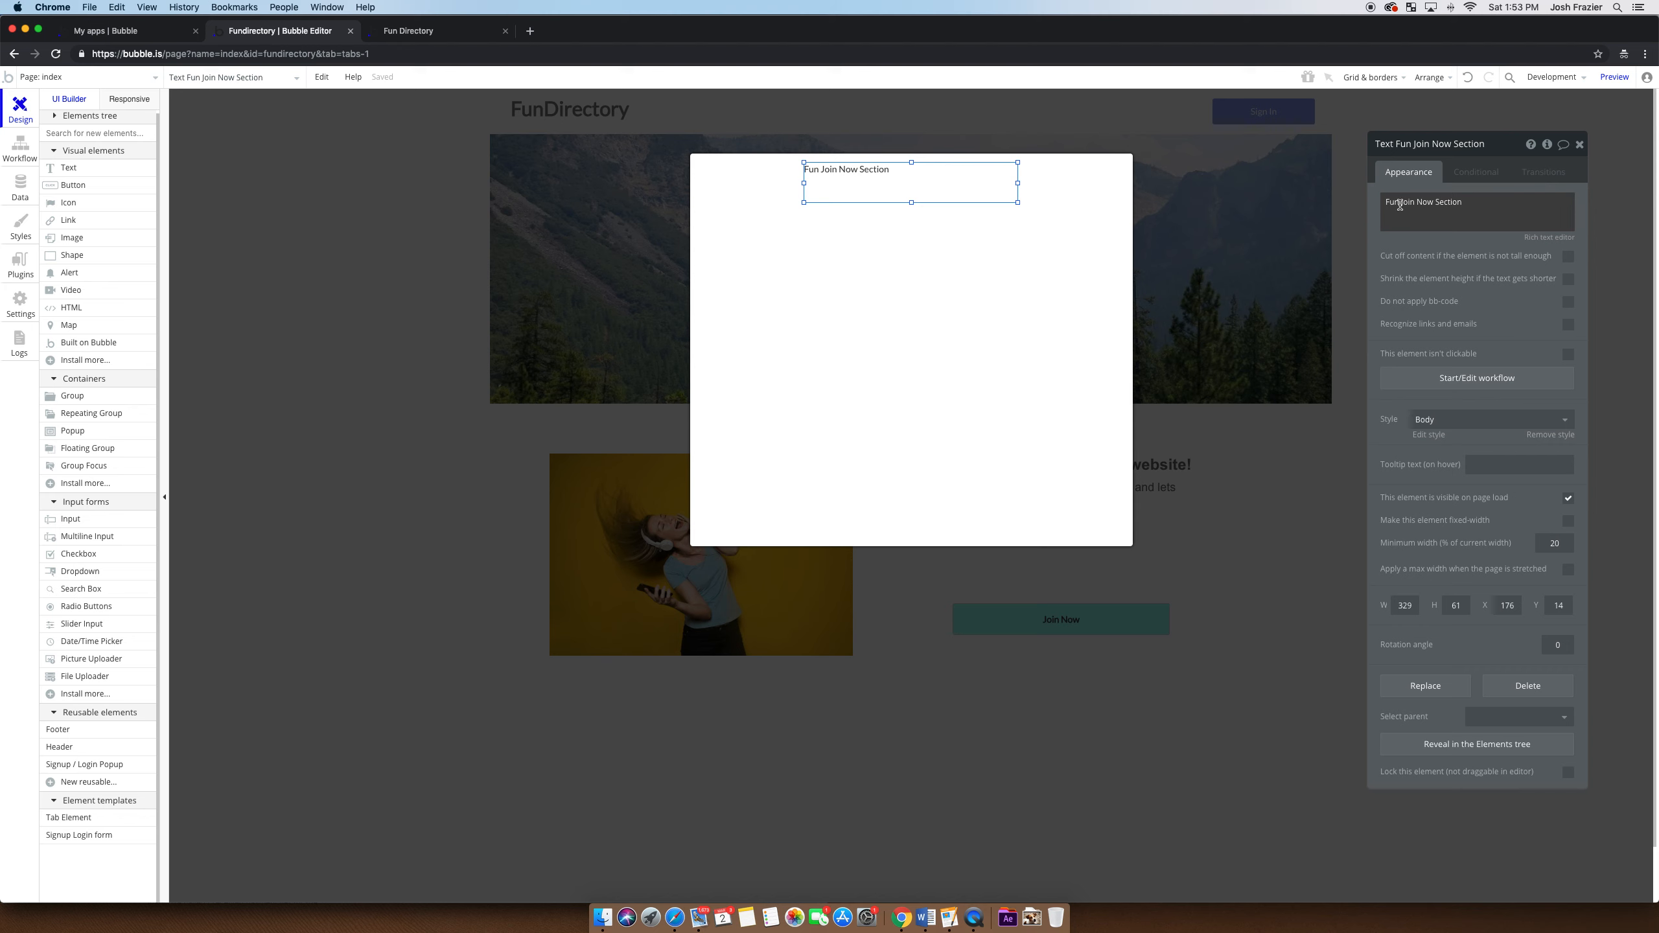
- Rename the new popup element to "Popup Join Now"
click(1057, 223)
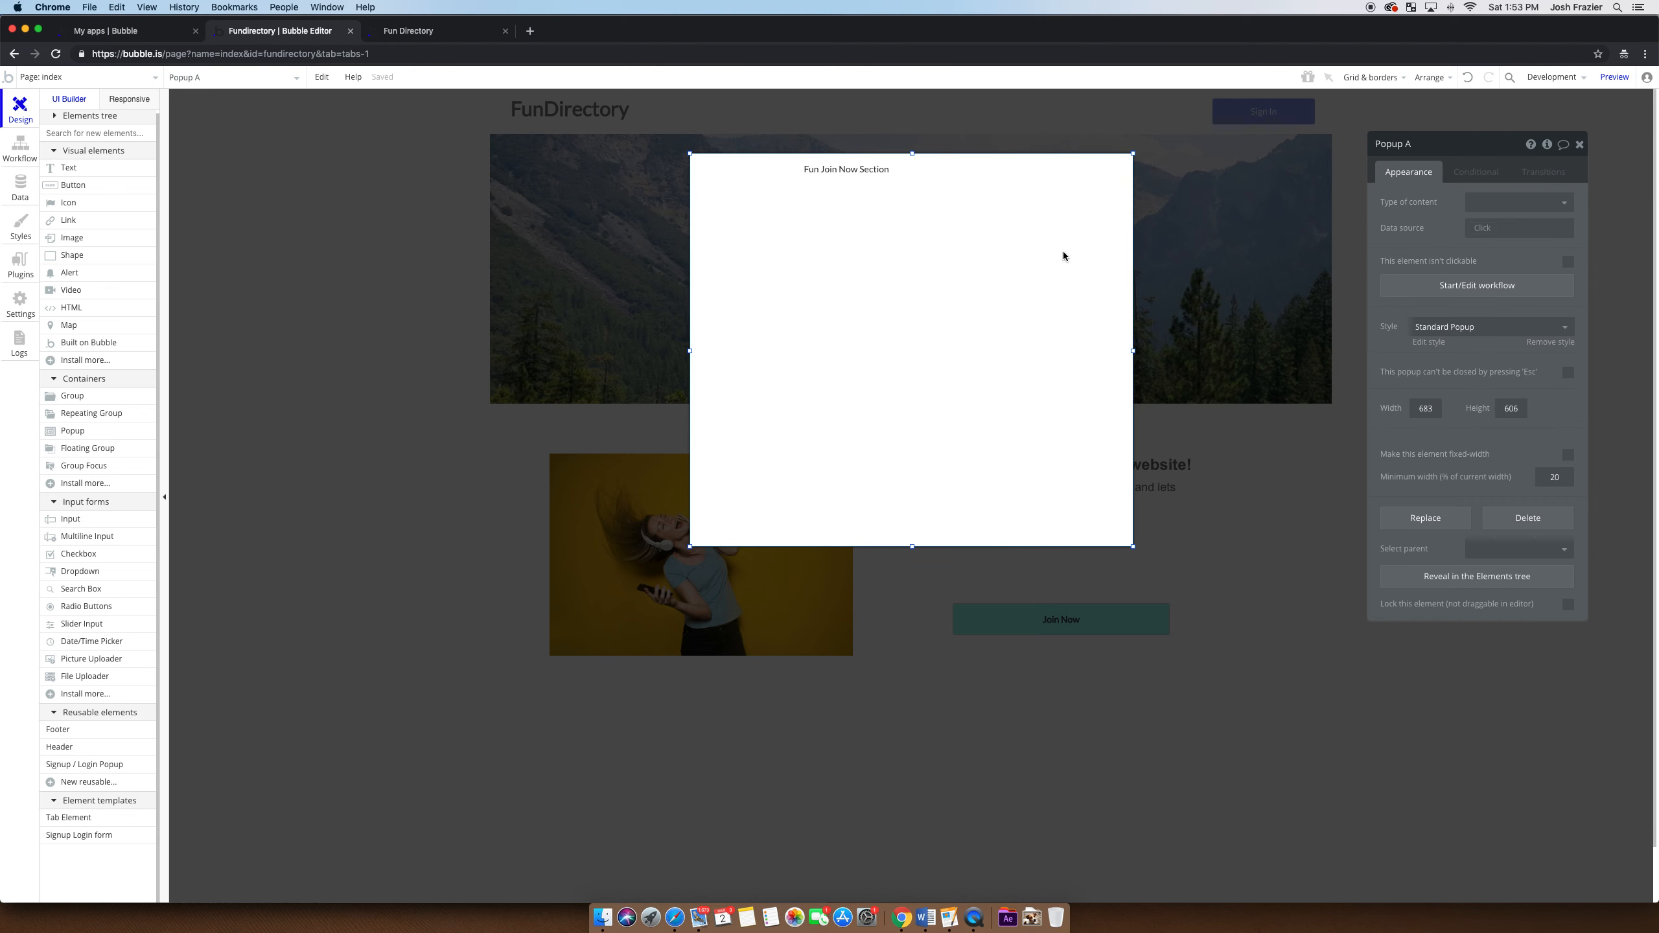
click(1435, 144)
click(831, 186)
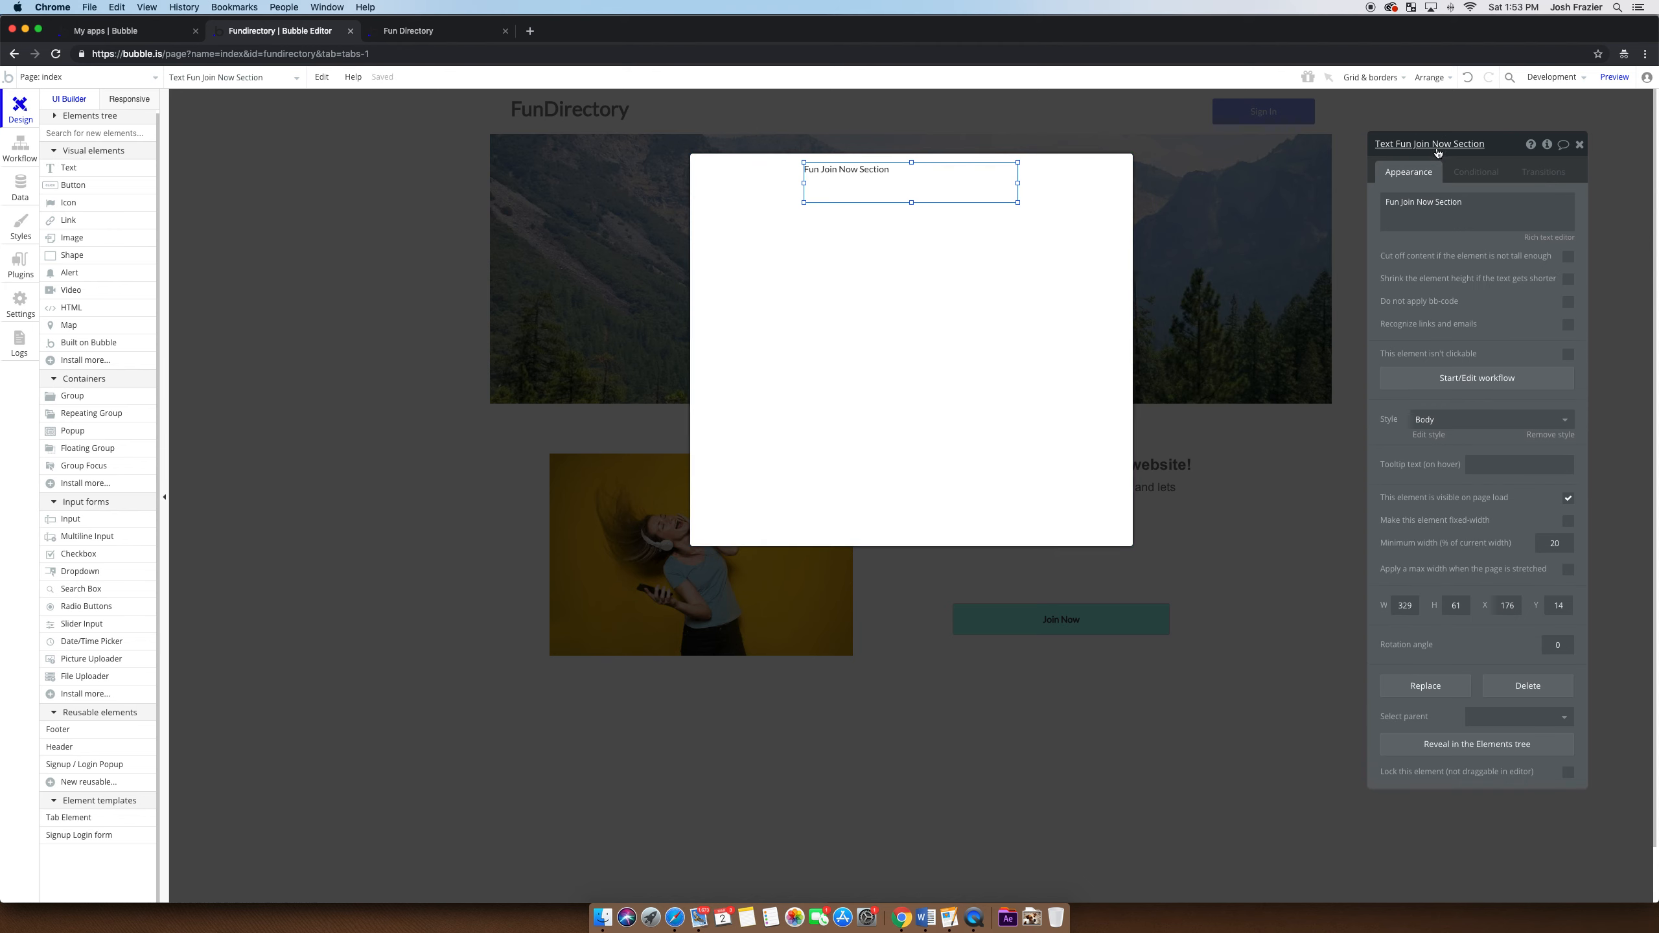
click(1041, 390)
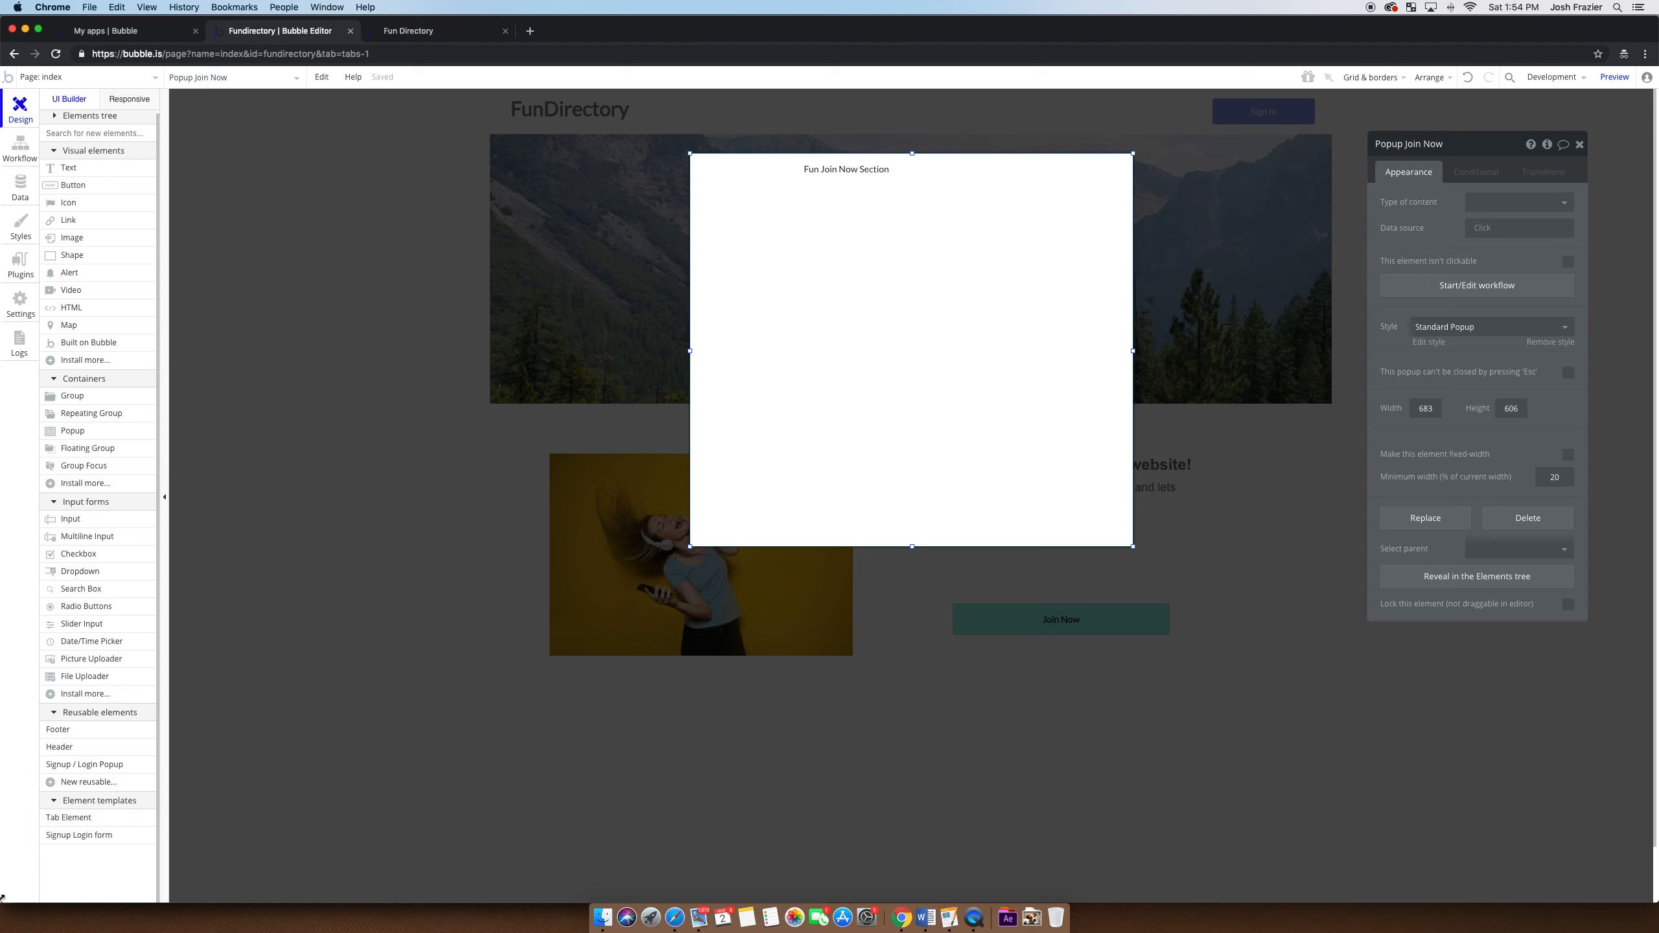
- Clear the preset style from the "Fun Join Now Section" text and make it centered and bold
drag(2, 897, 0, 793)
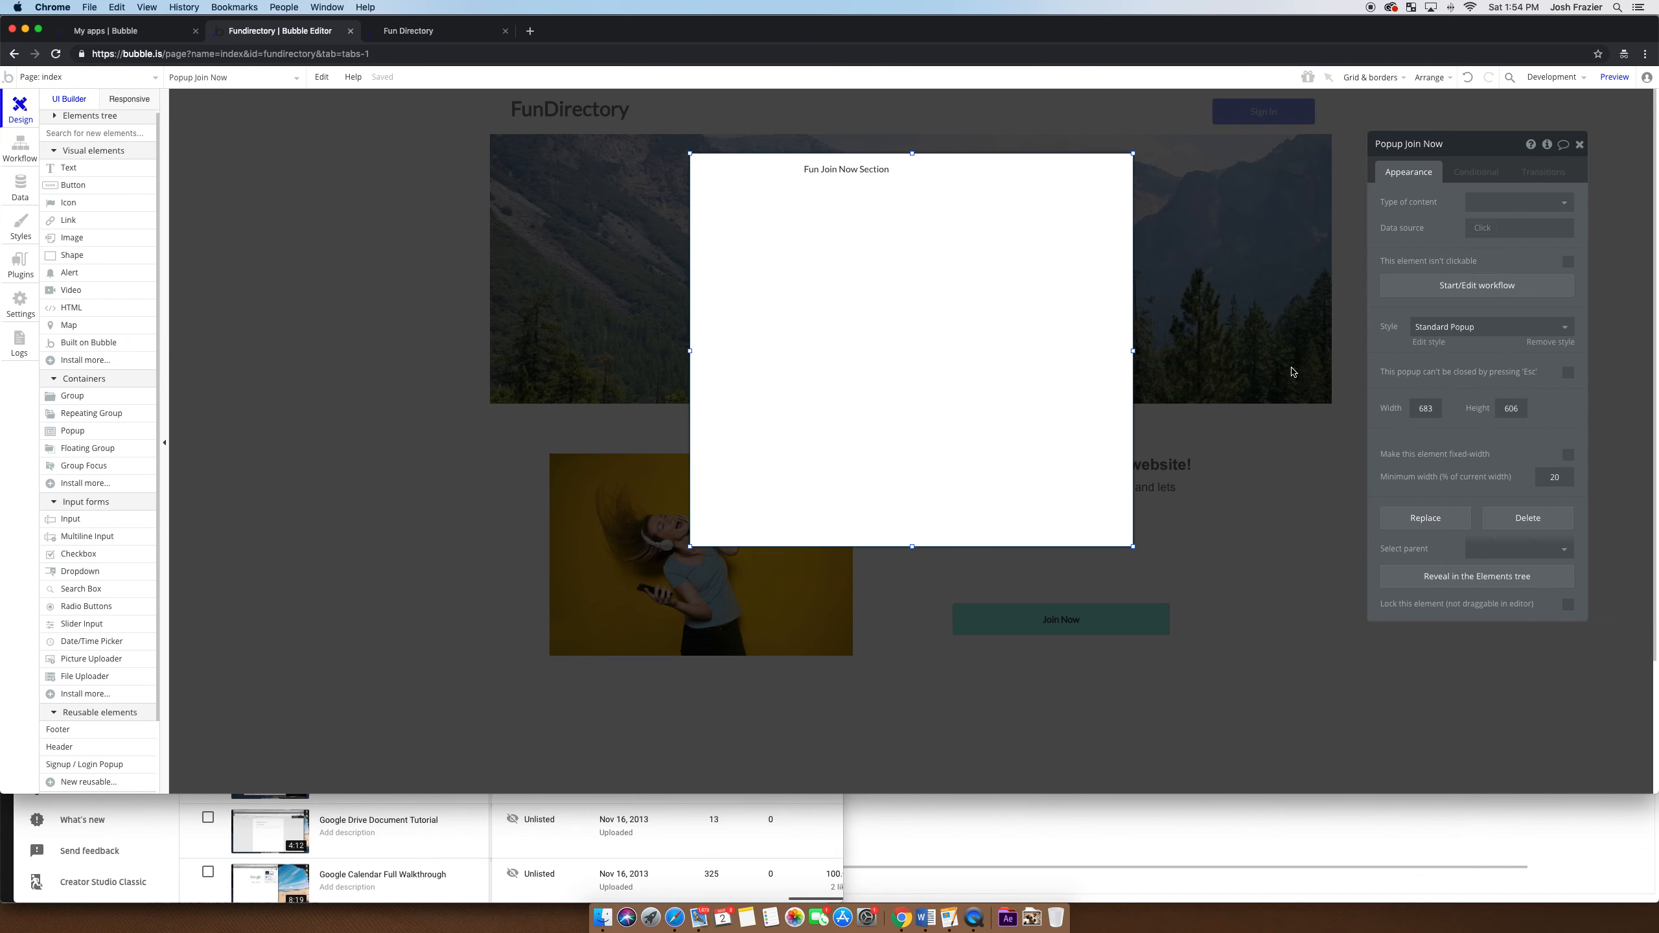
drag(1468, 126, 1472, 130)
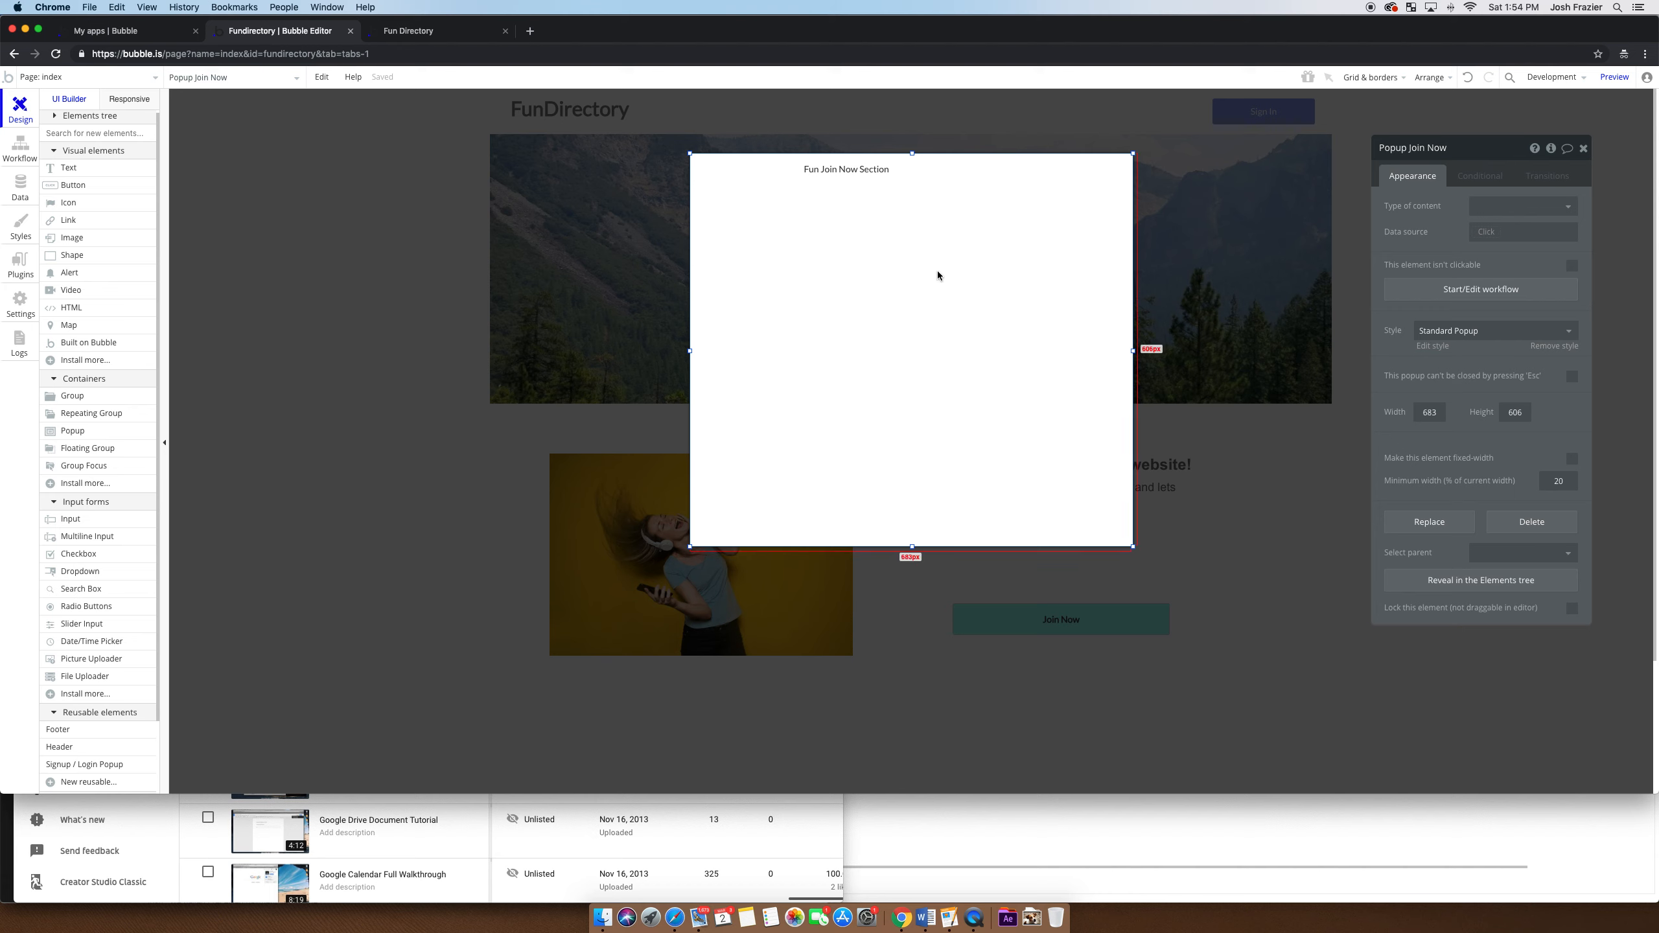
click(875, 182)
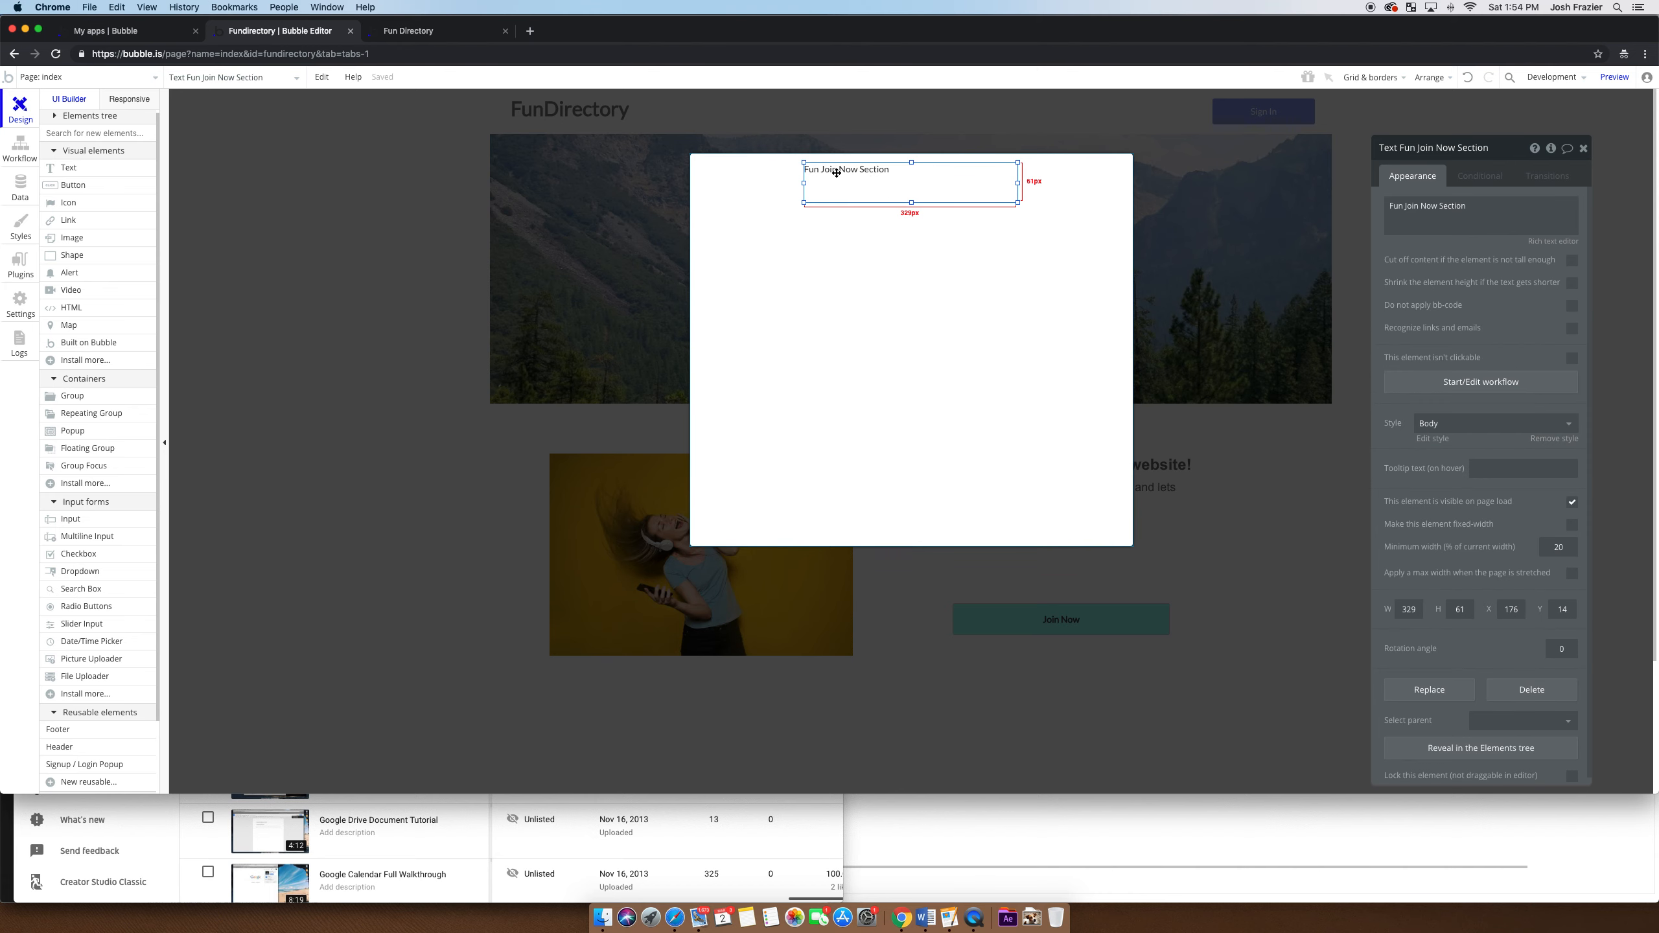
click(1506, 424)
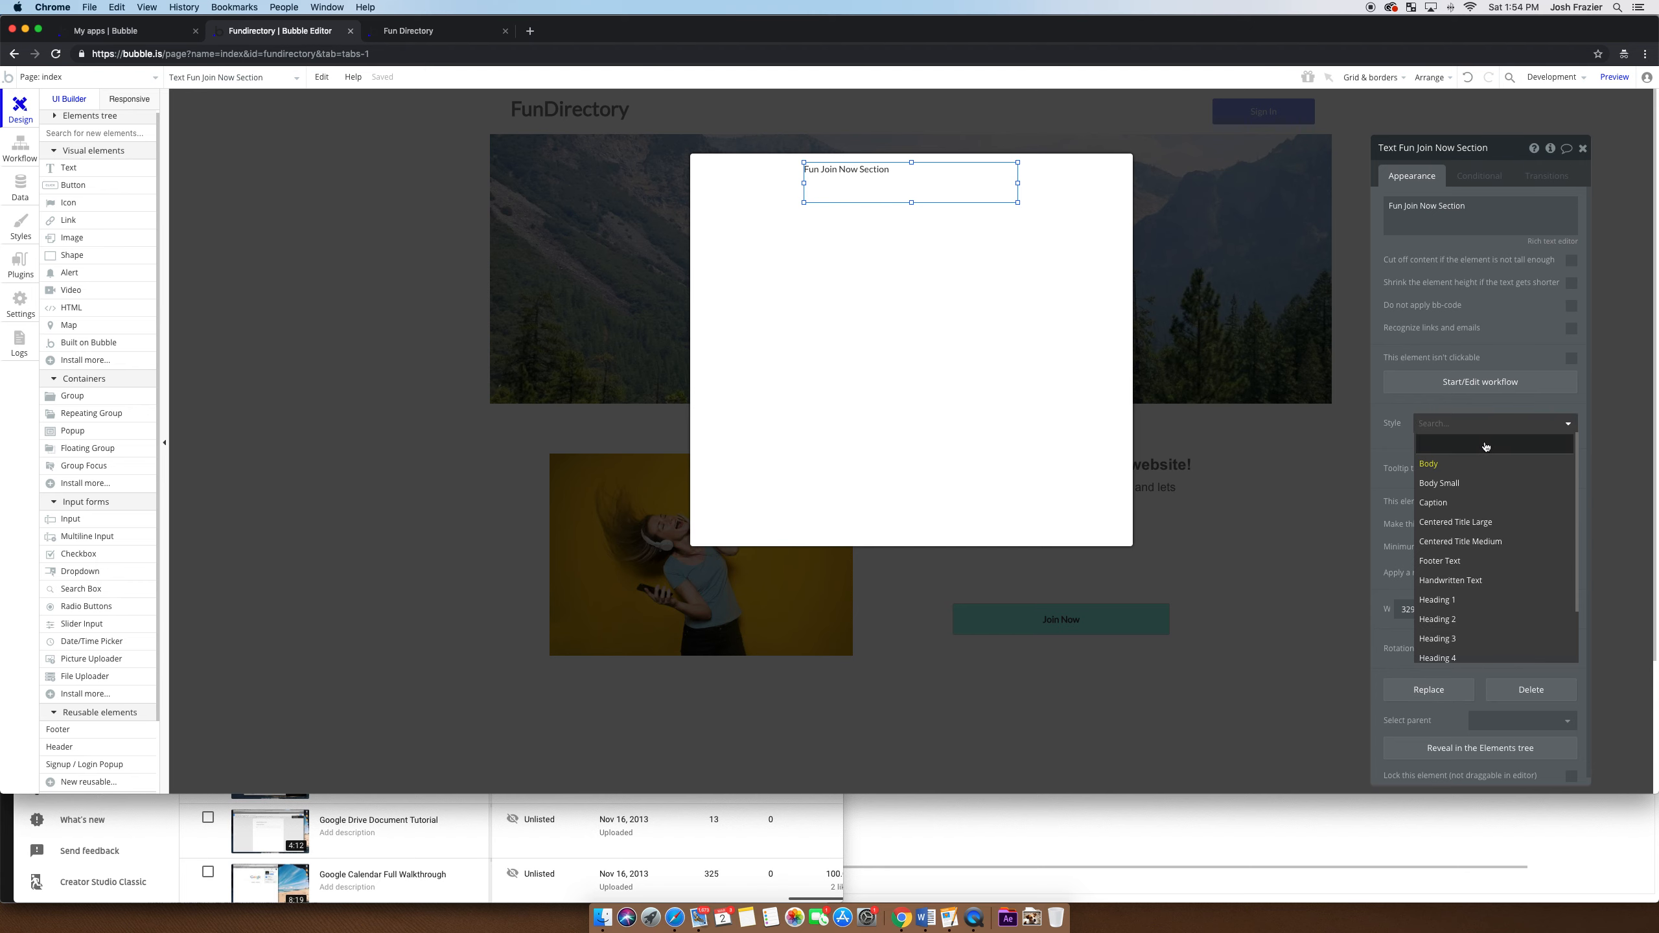
click(1486, 445)
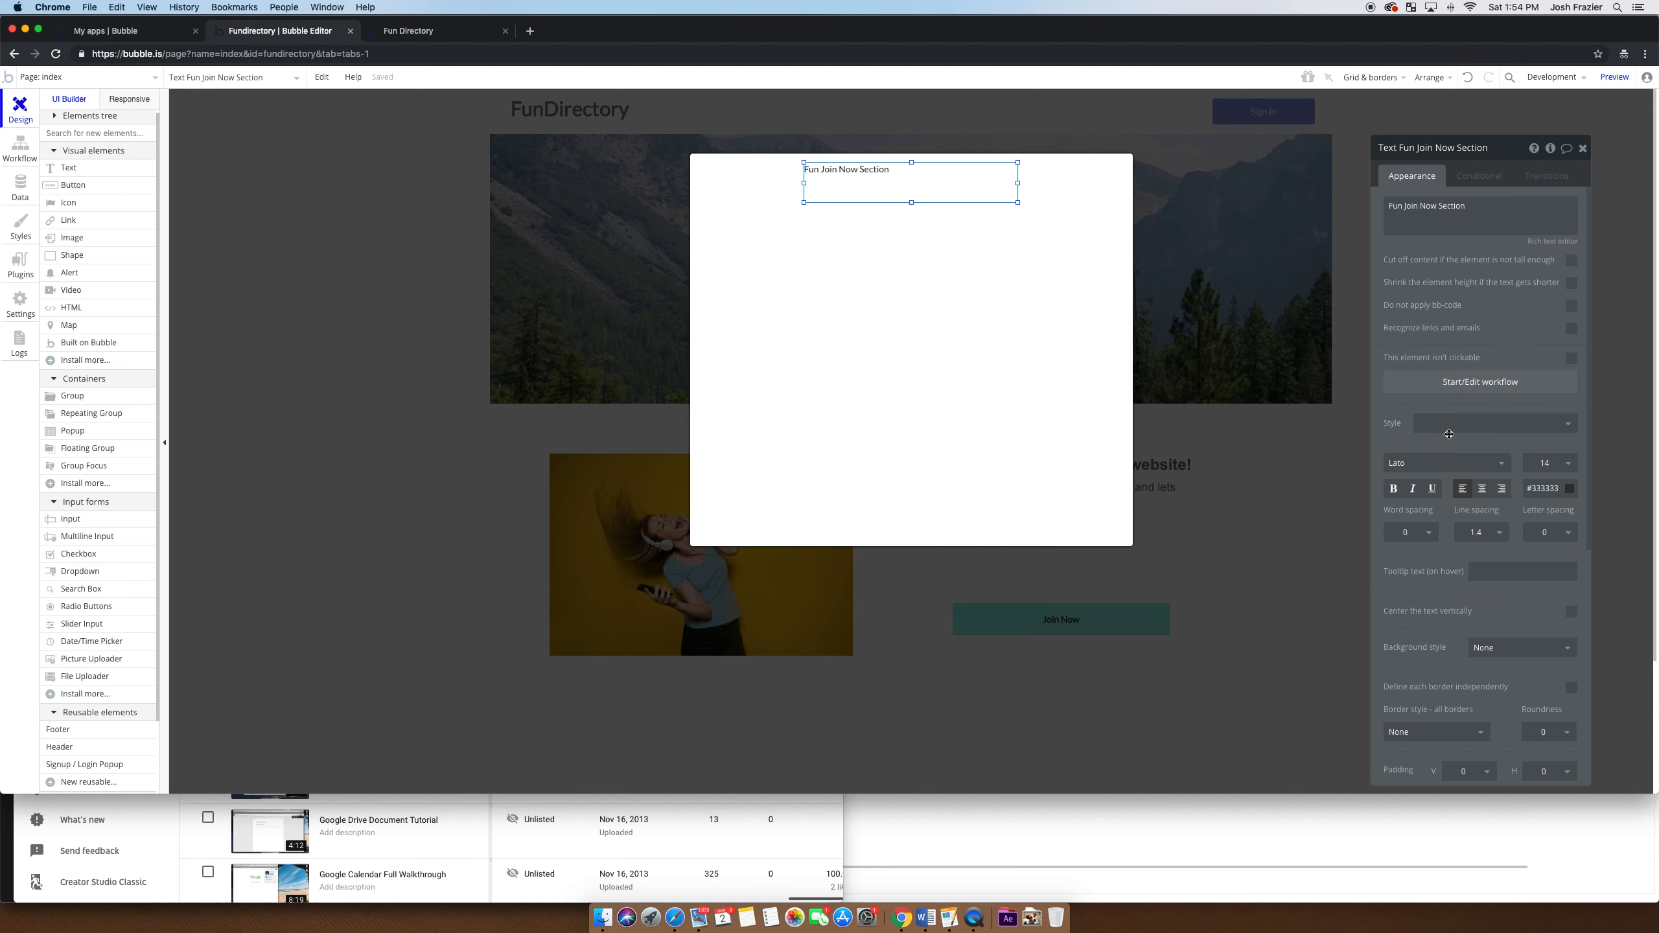
click(1483, 488)
click(1393, 495)
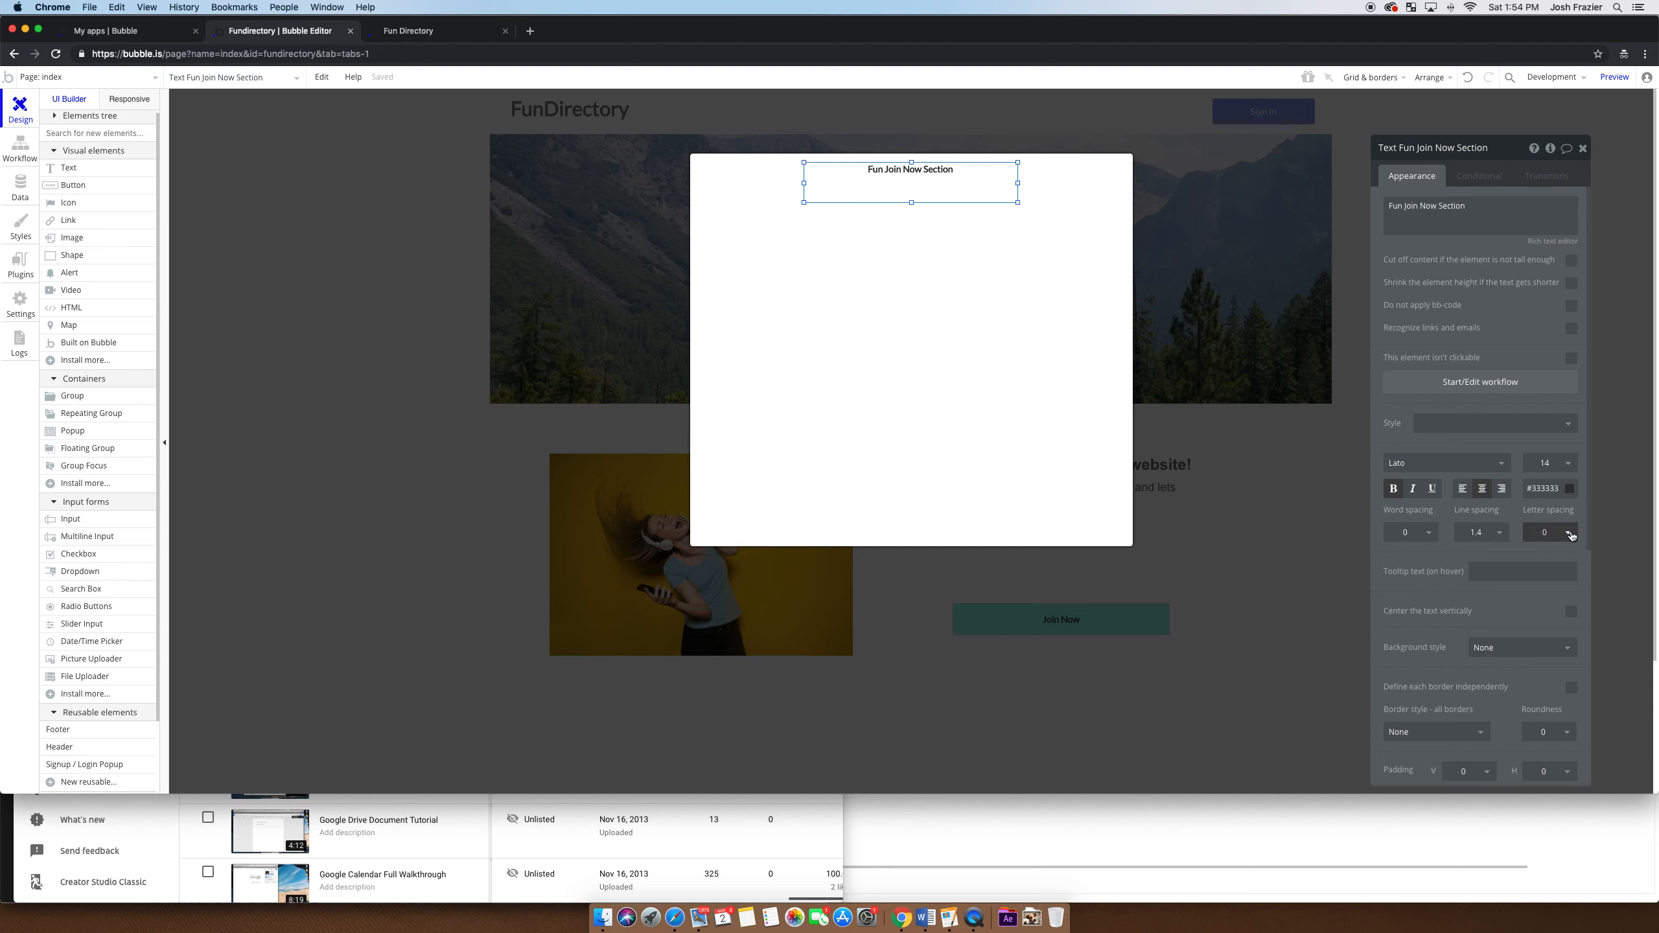
- Set the font size of the "Fun Join Now Section" heading to 24
click(1558, 463)
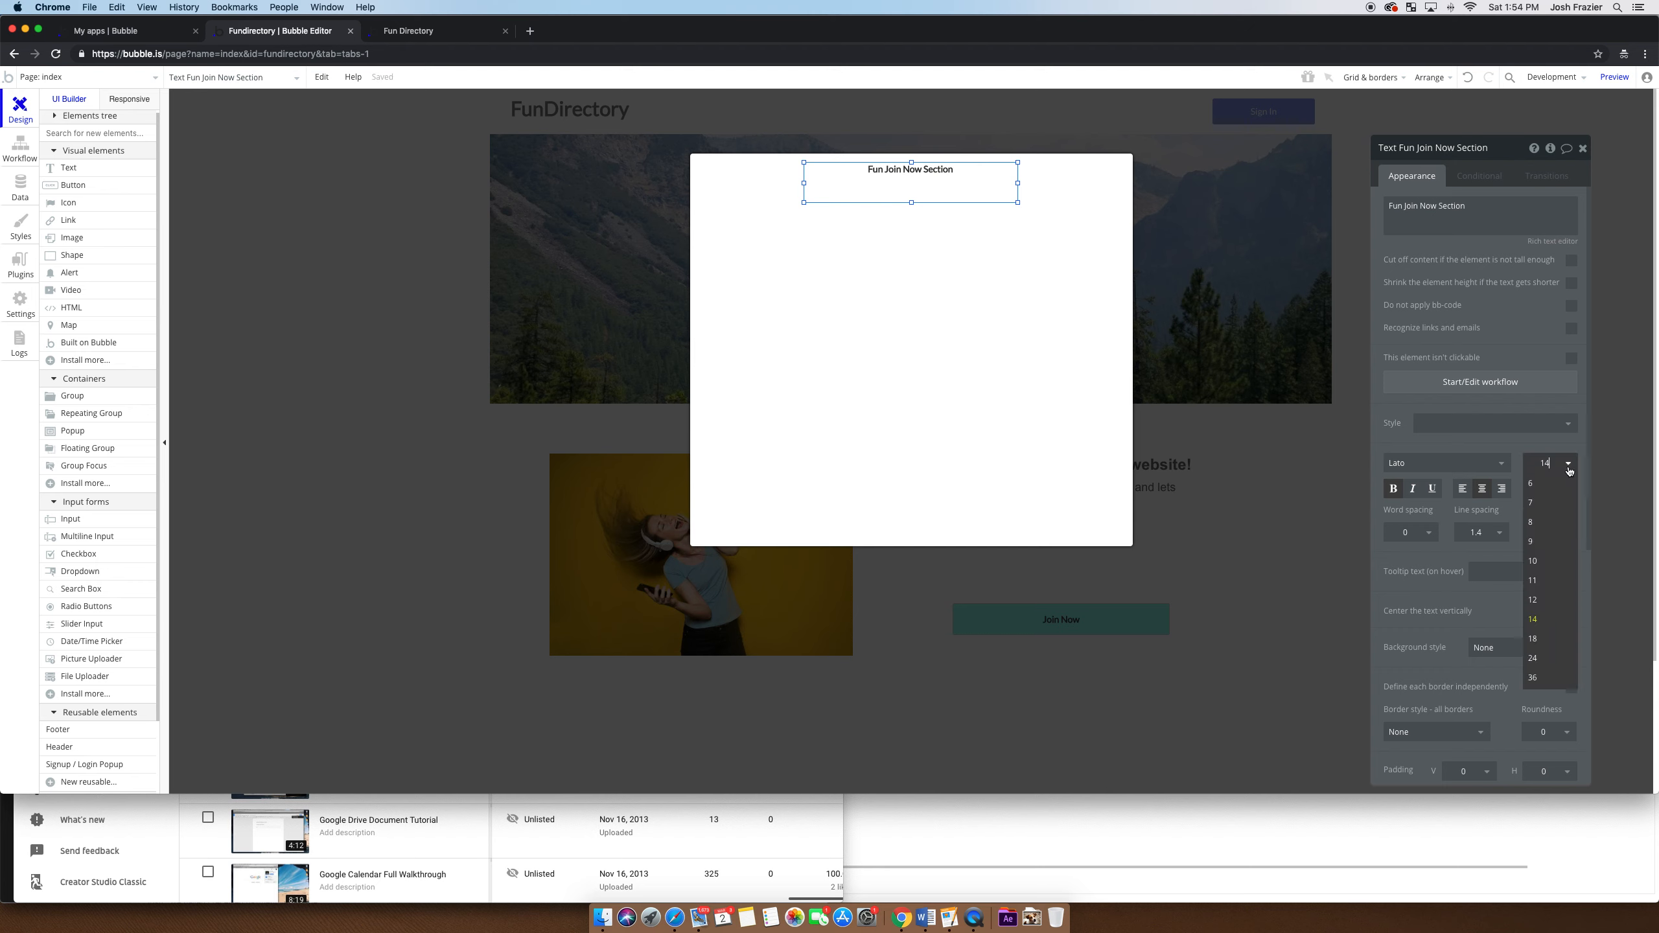
click(1533, 657)
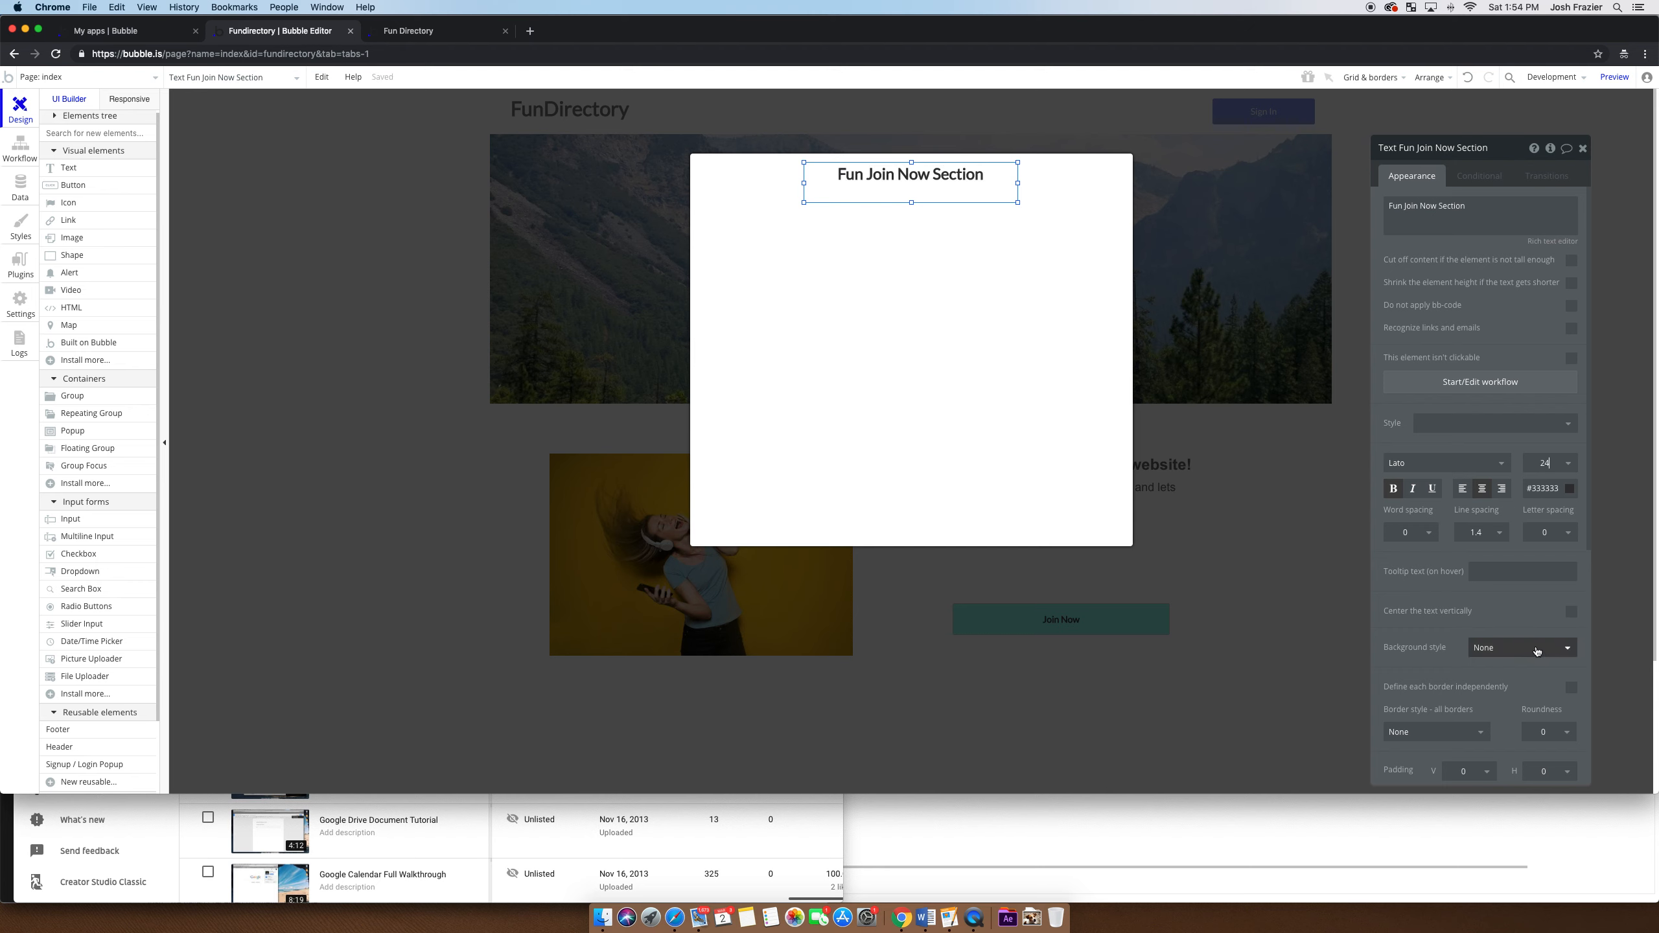
click(1101, 426)
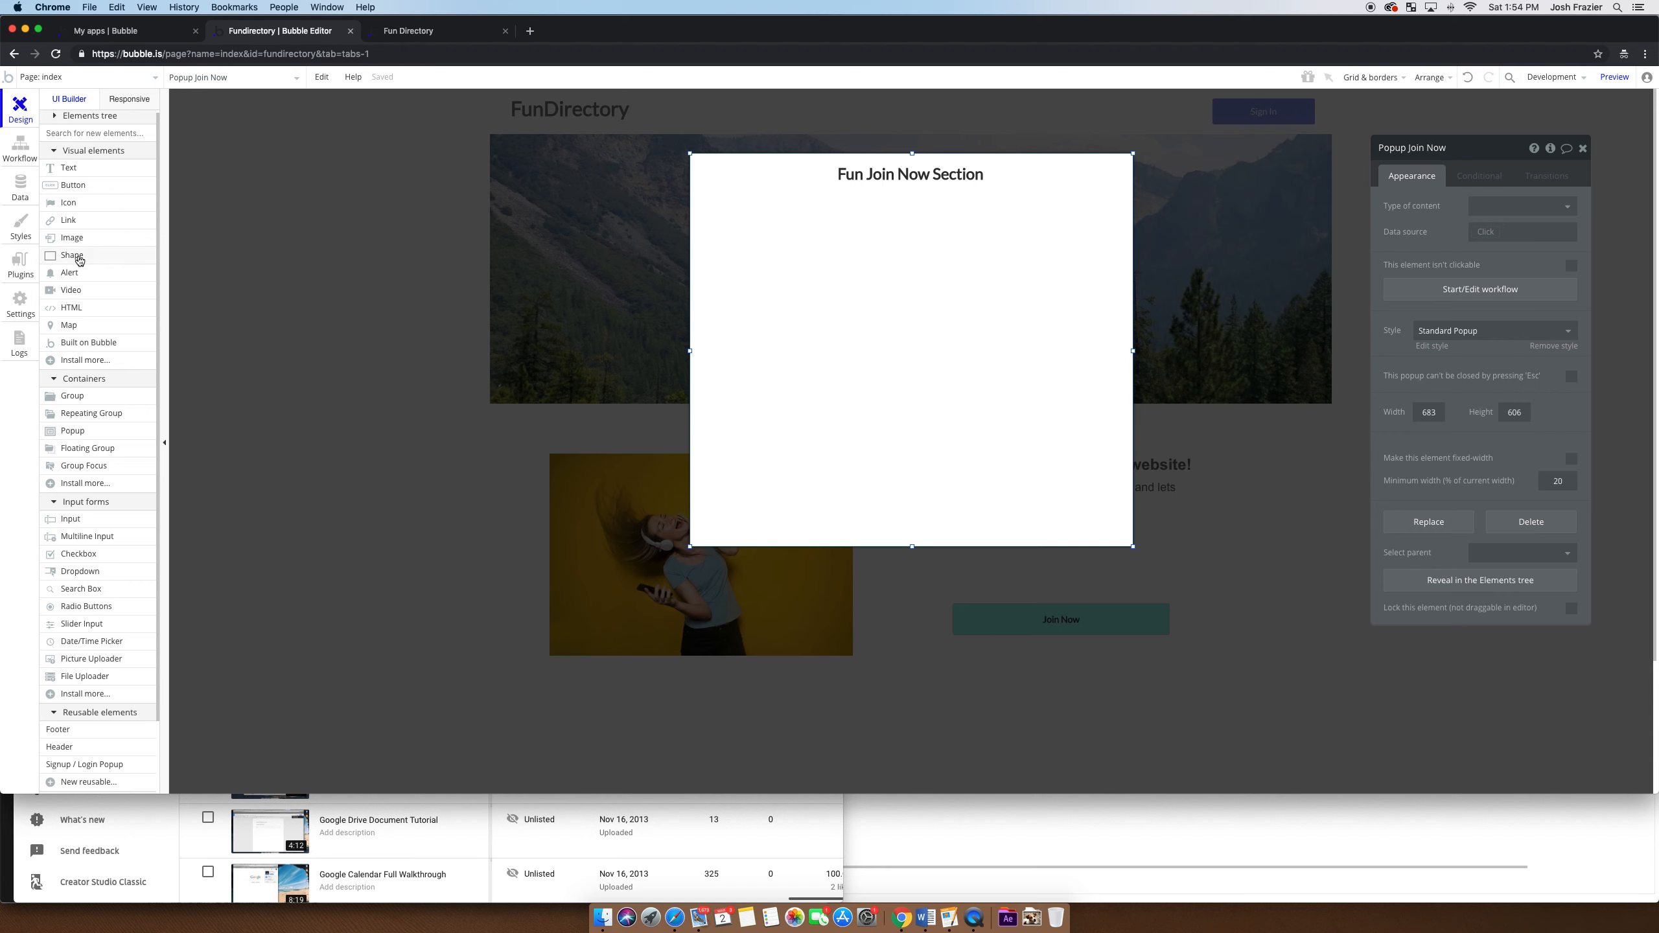
- Add an icon about 42 by 31 in the popup's upper-right corner and clear its preset style
click(77, 205)
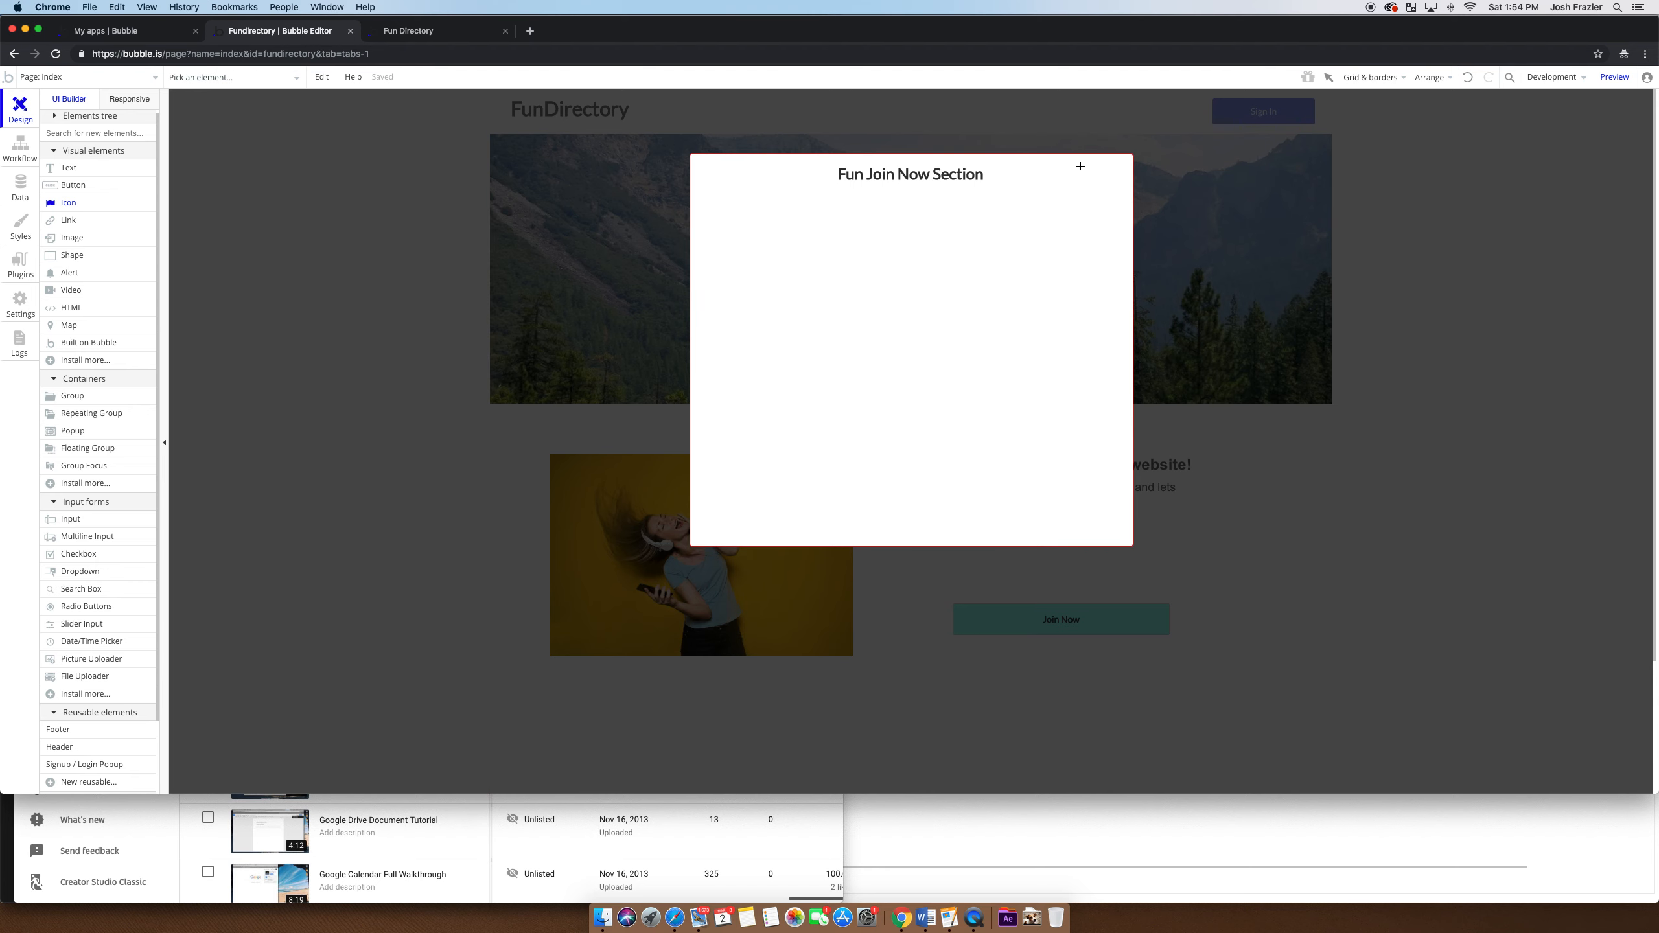
drag(1098, 160, 1123, 176)
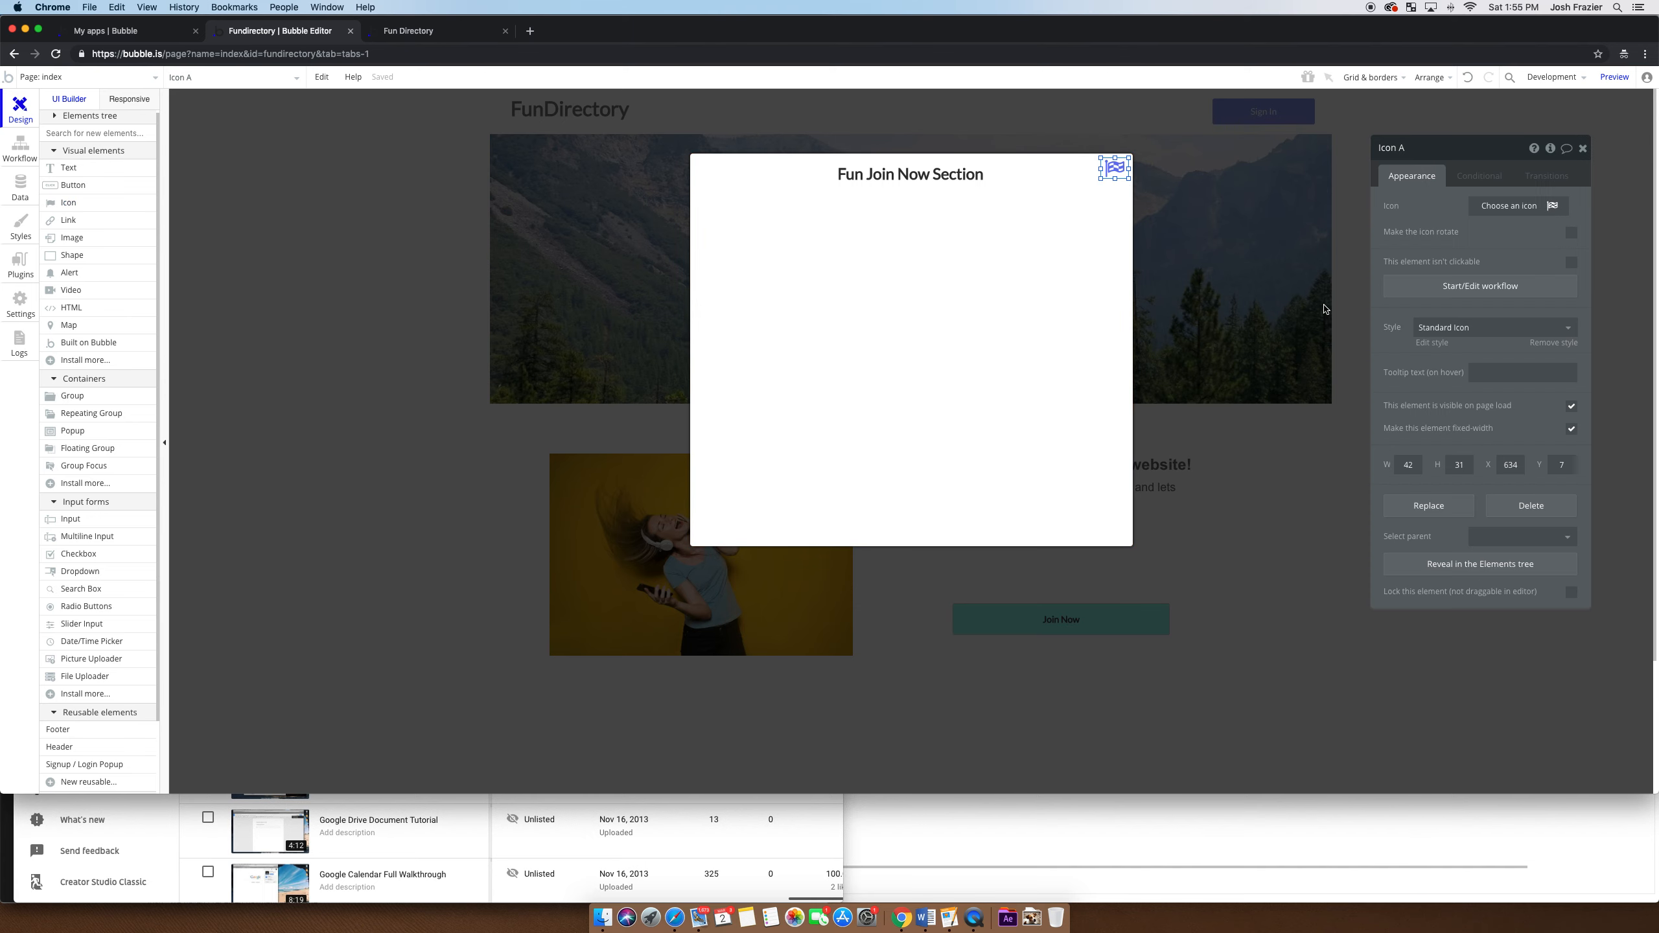
click(1469, 329)
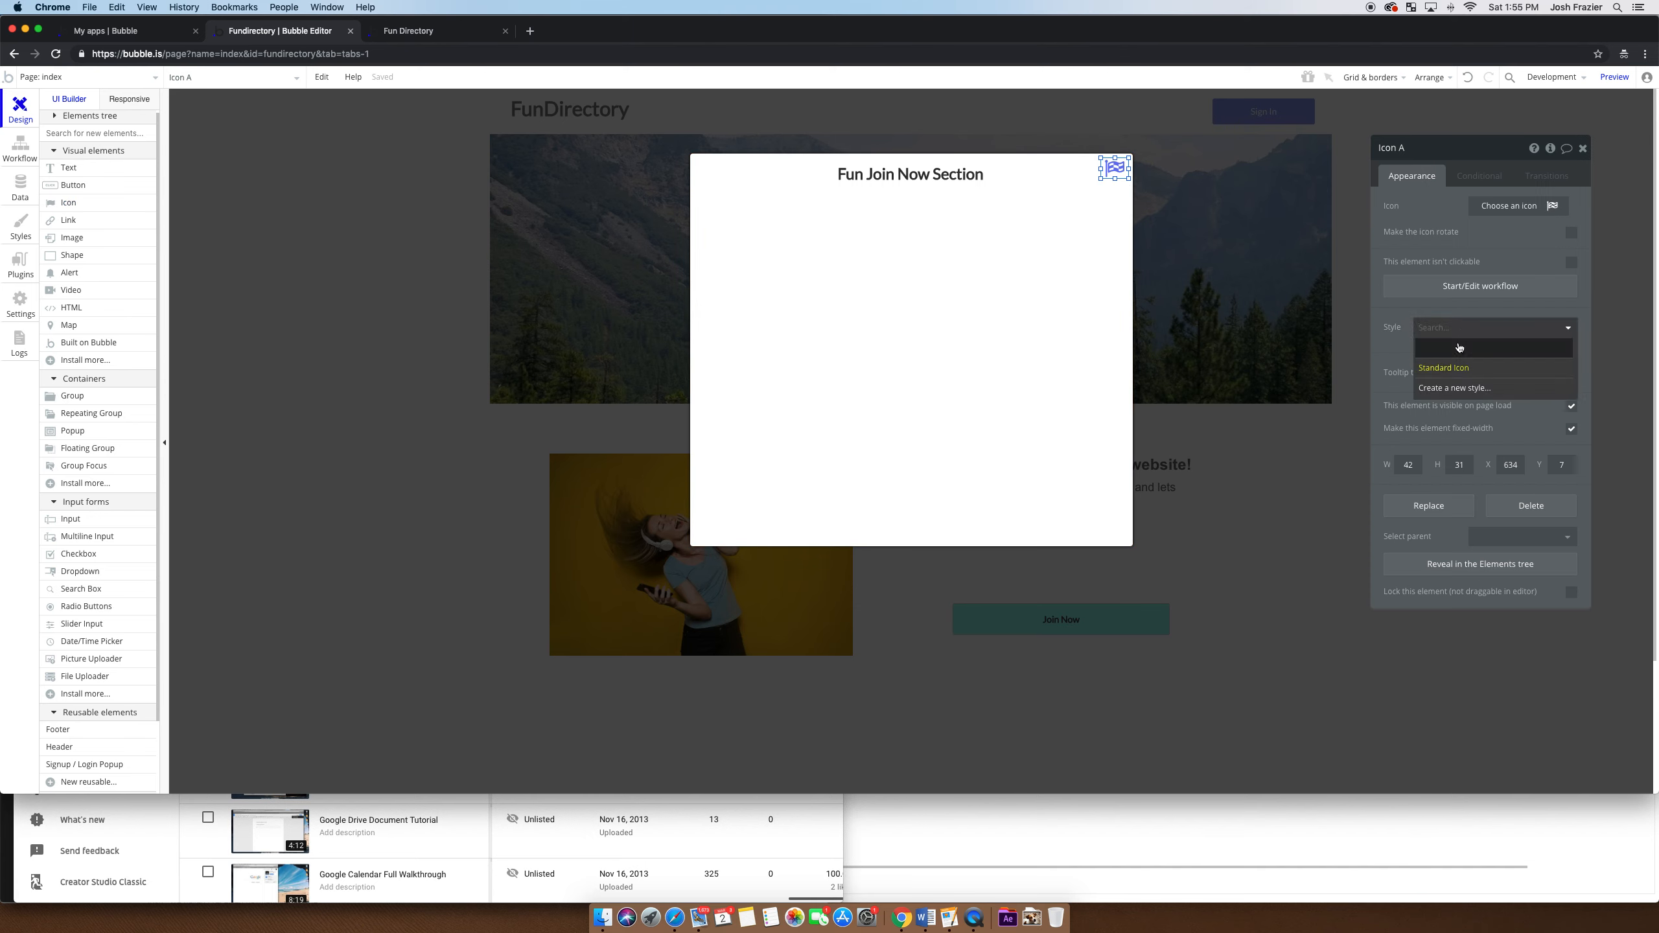
click(1458, 348)
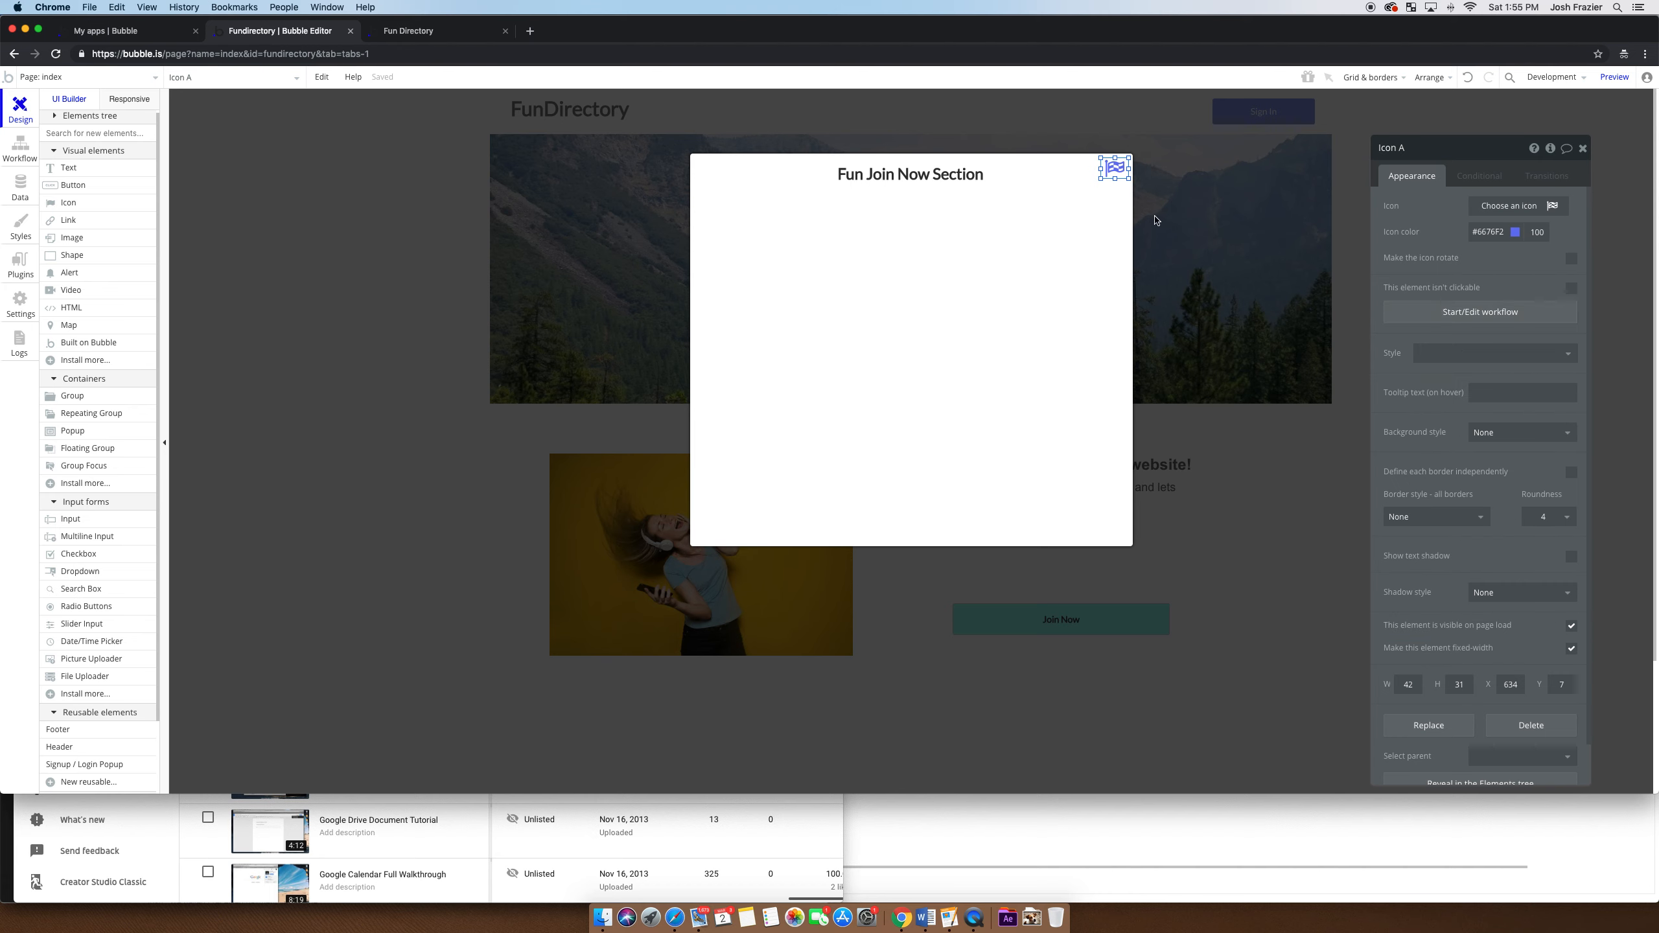
- Change the popup icon's color to dark red, #C92626
click(1485, 232)
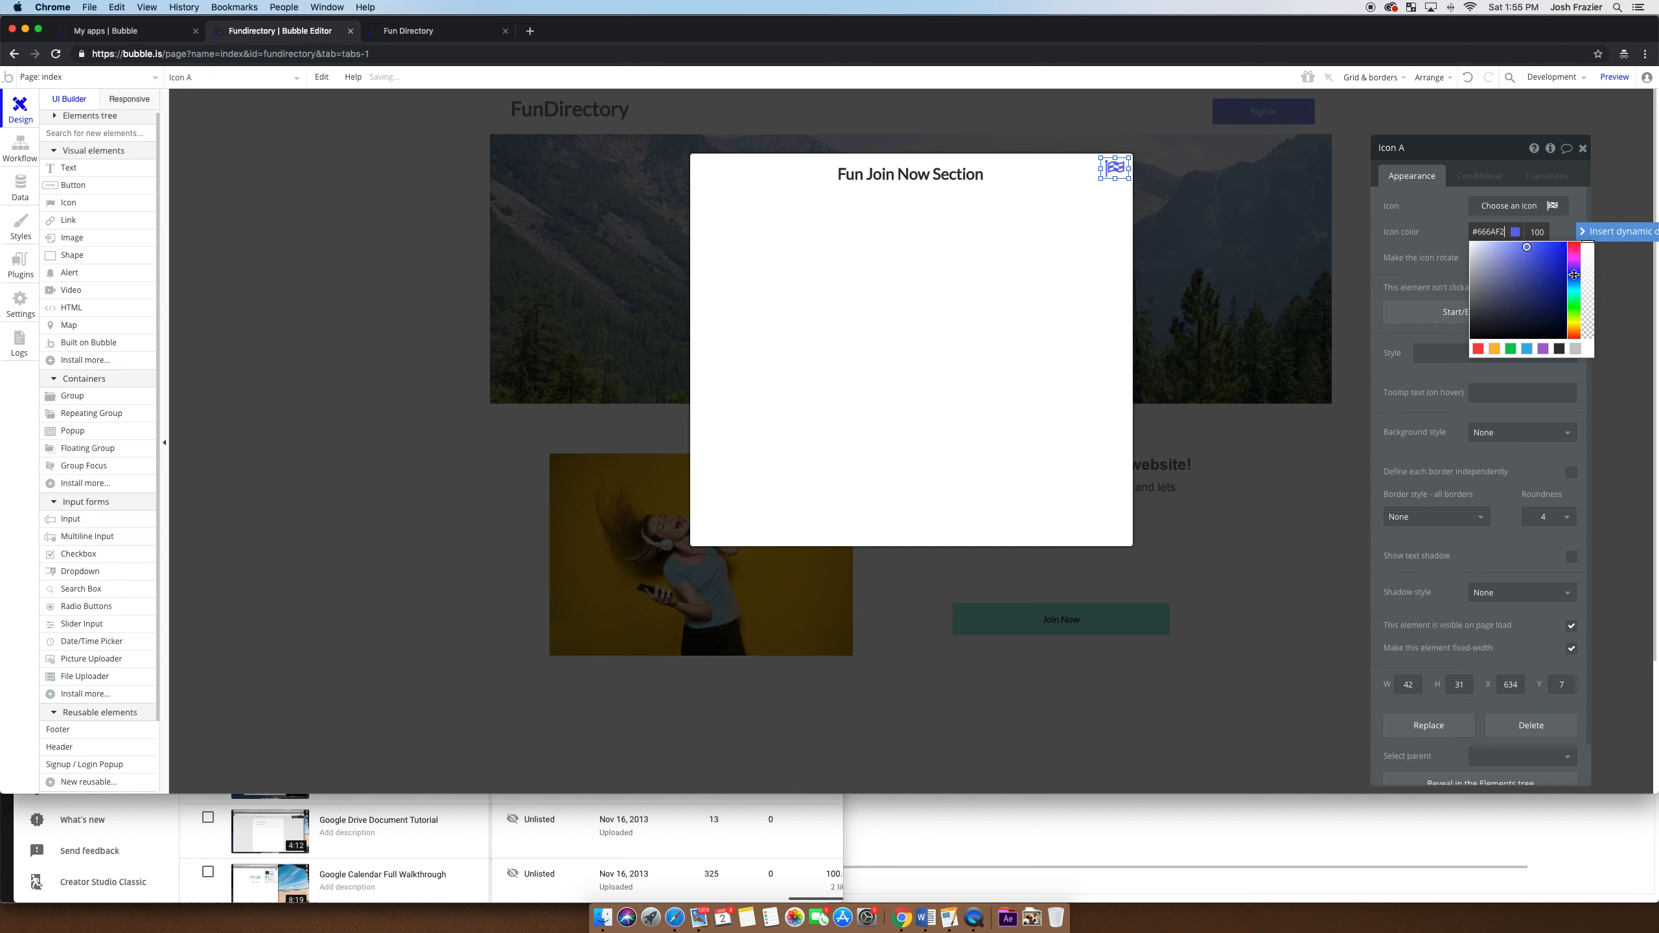
drag(1574, 275, 1575, 247)
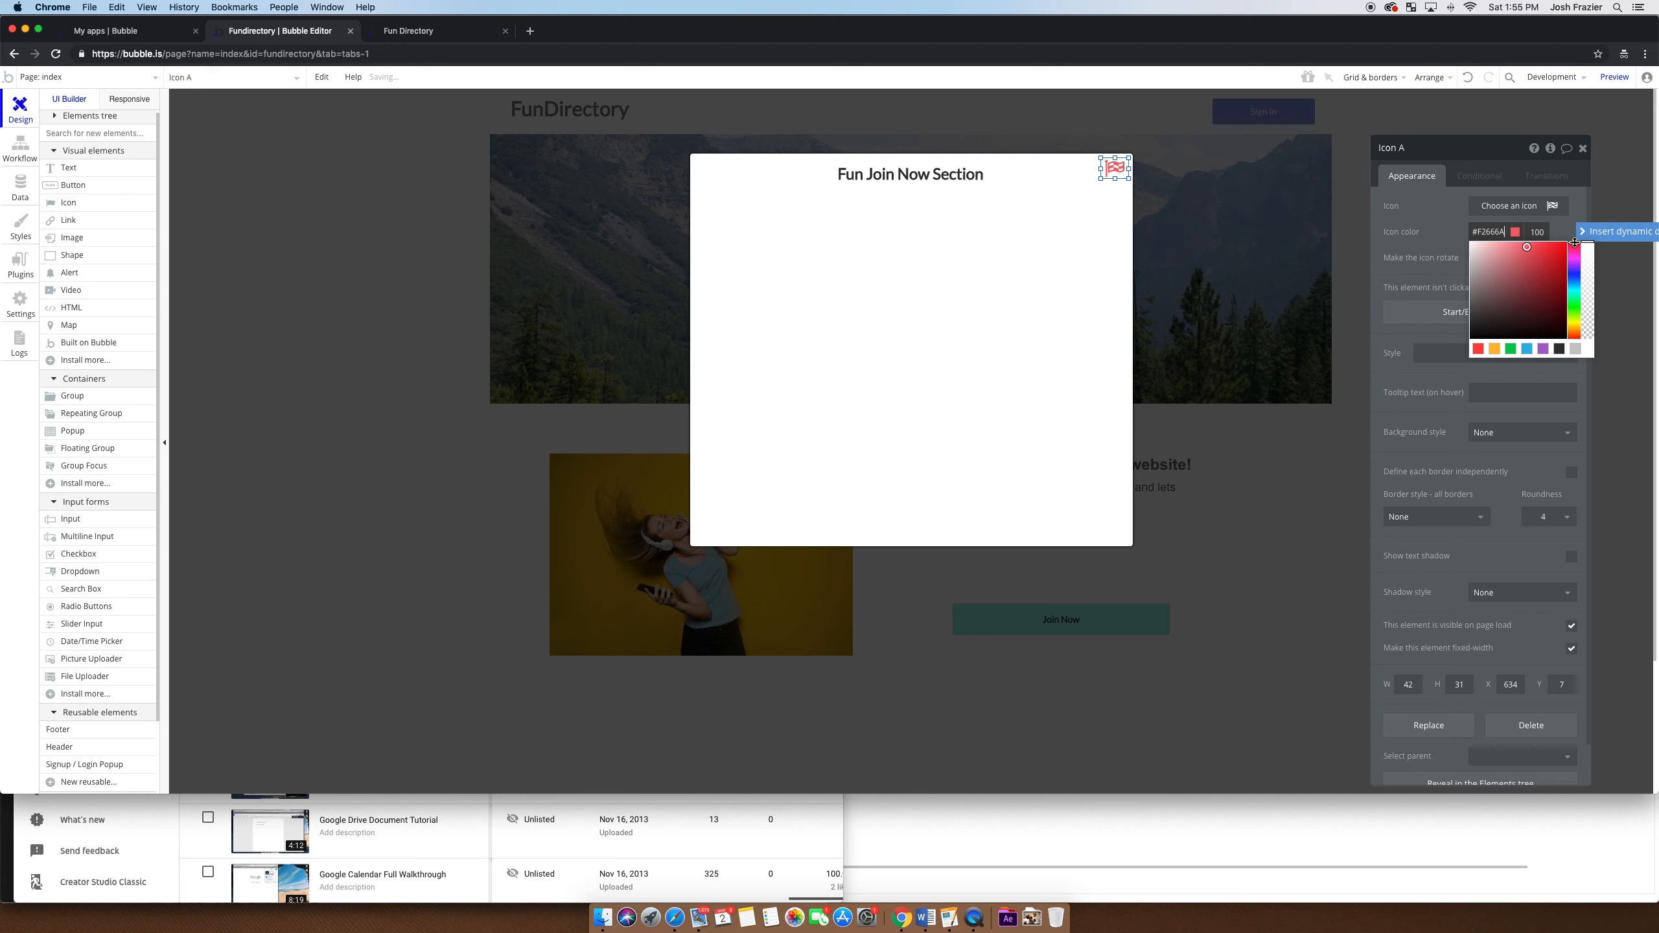
mouse_move(1553, 244)
mouse_down()
mouse_move(1528, 280)
mouse_move(1549, 263)
mouse_up()
click(1461, 219)
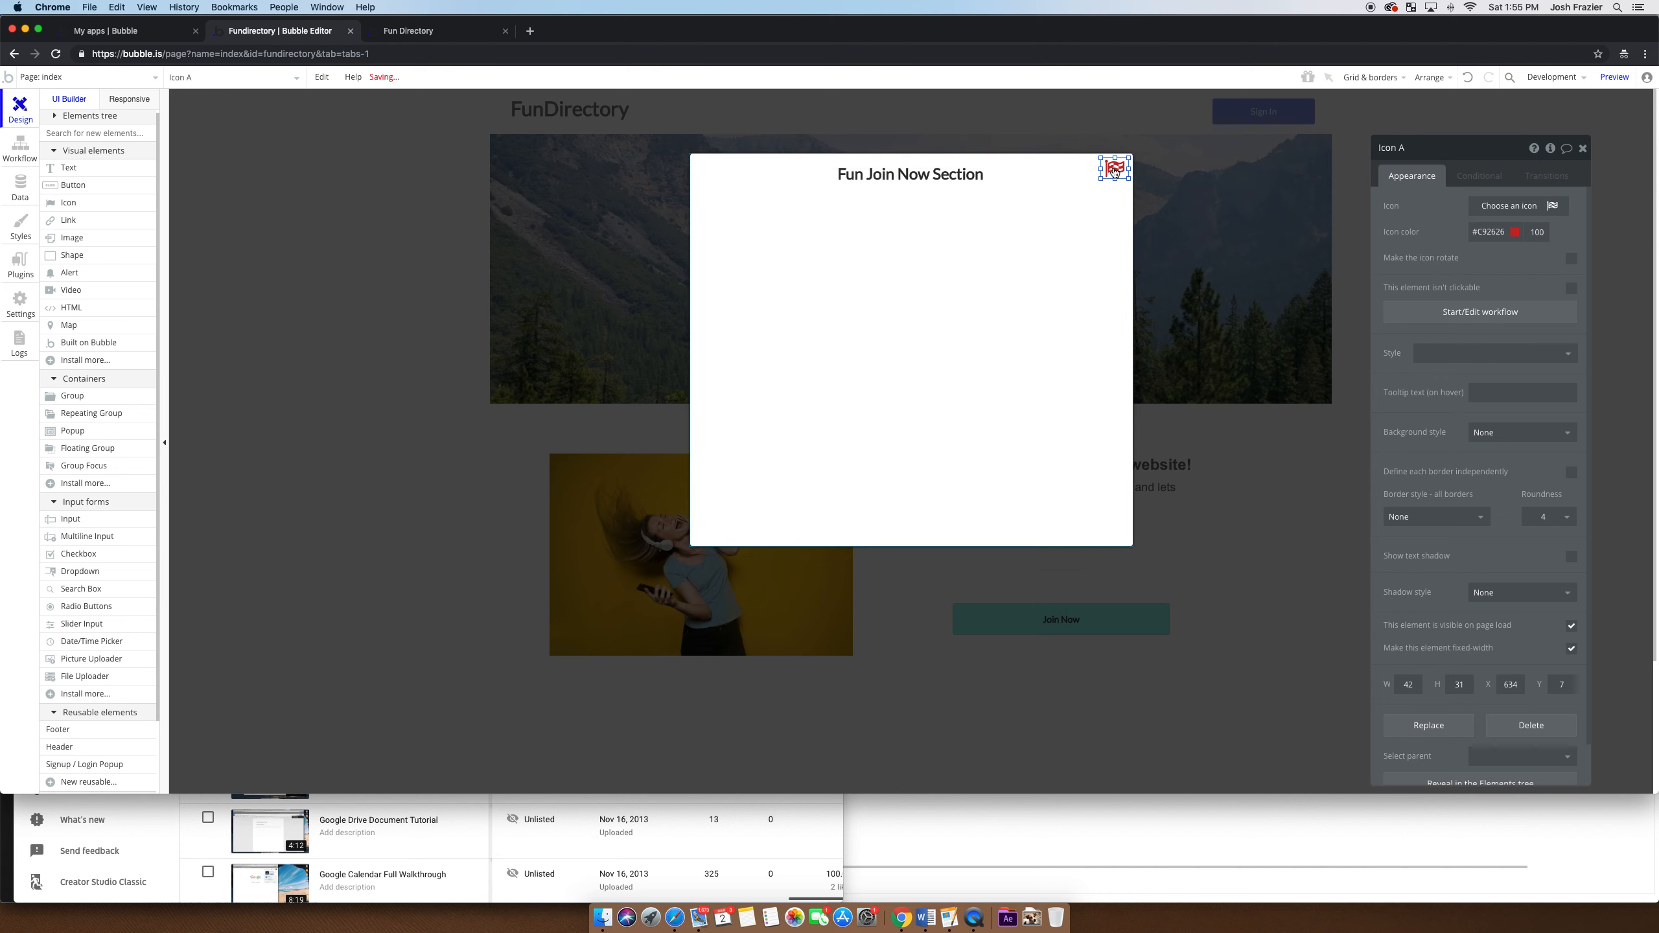
- Replace the flag icon with the plain X close icon, searching the icon library for "clos"
click(1495, 212)
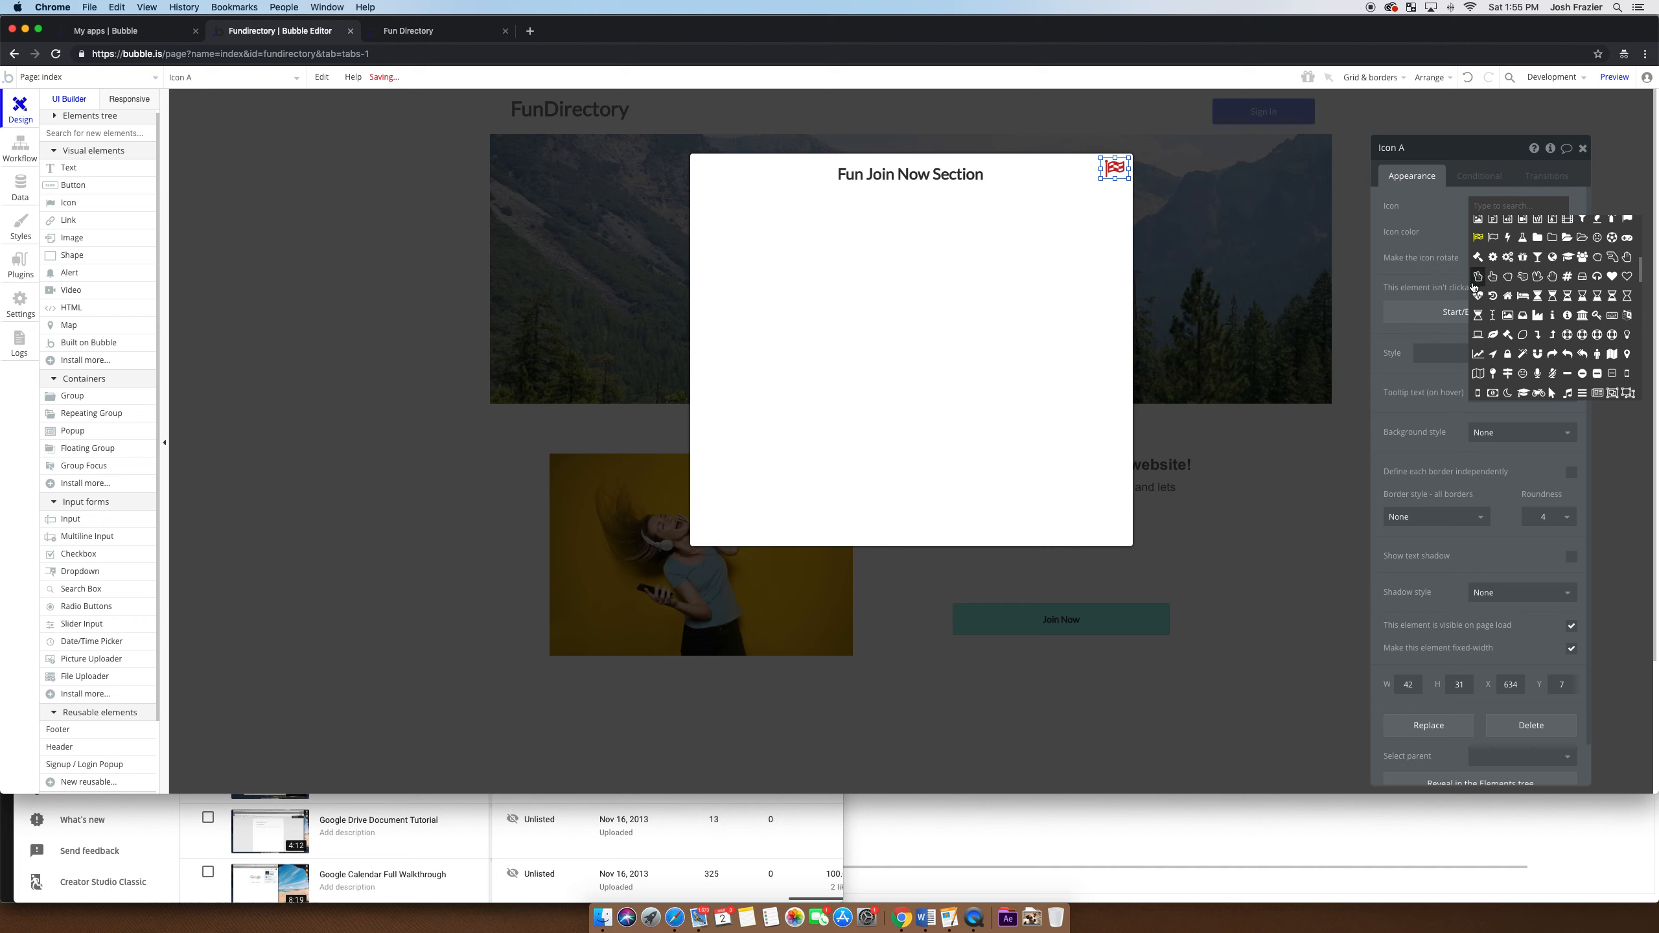
scroll(1506, 334, up, 10)
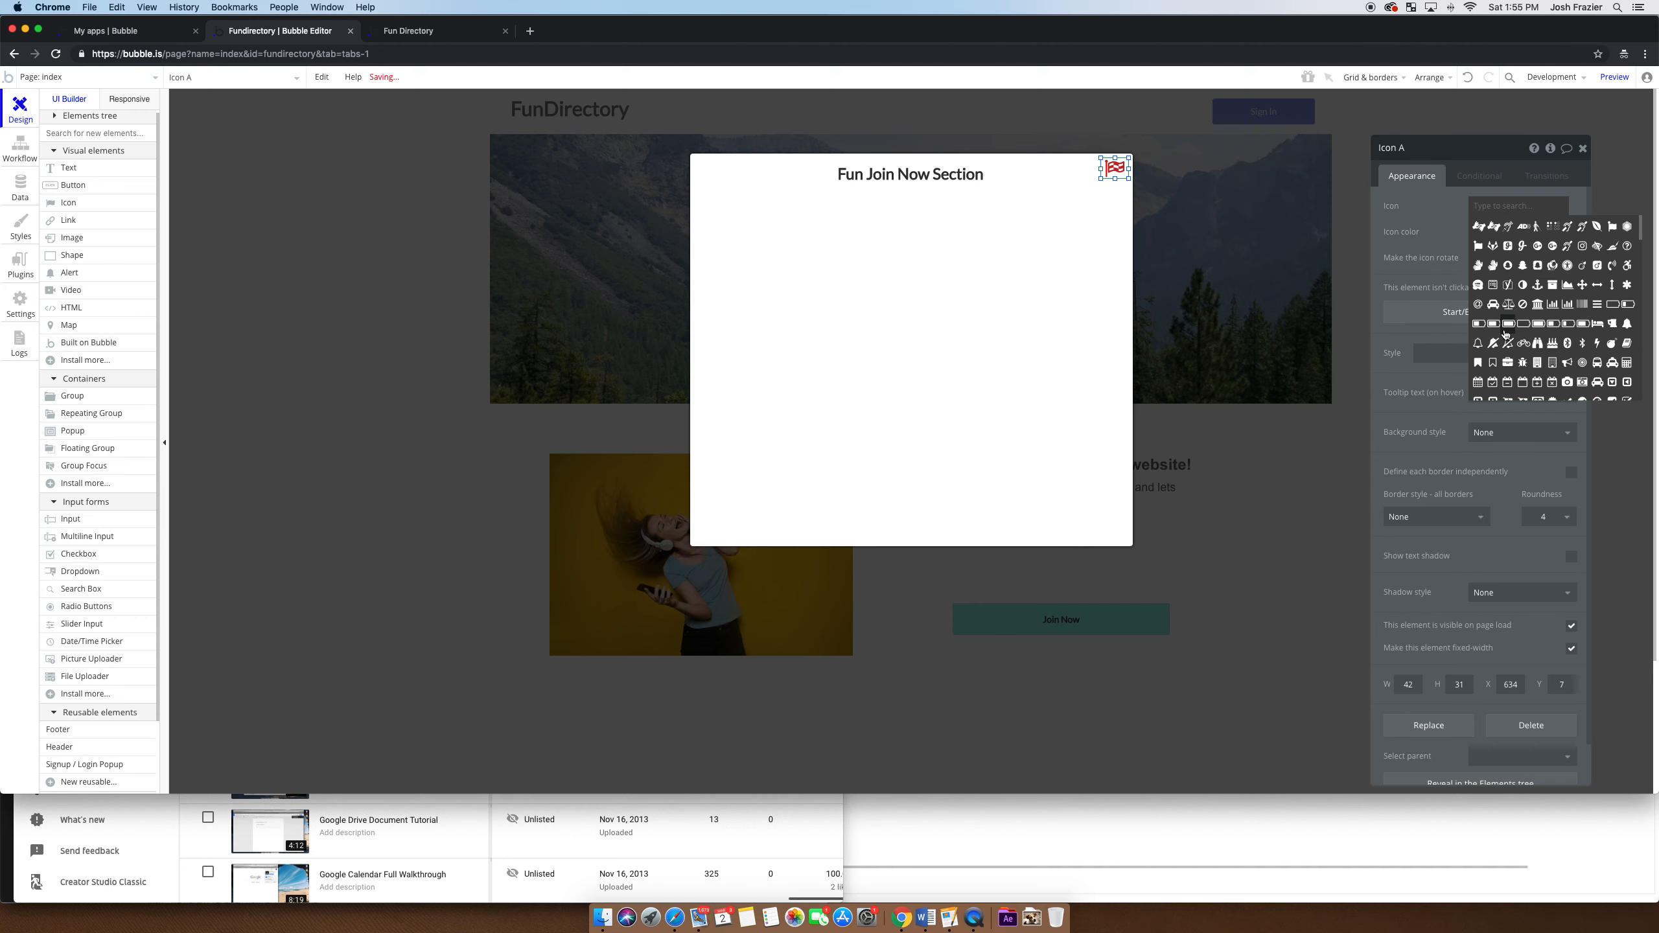
text(exit)
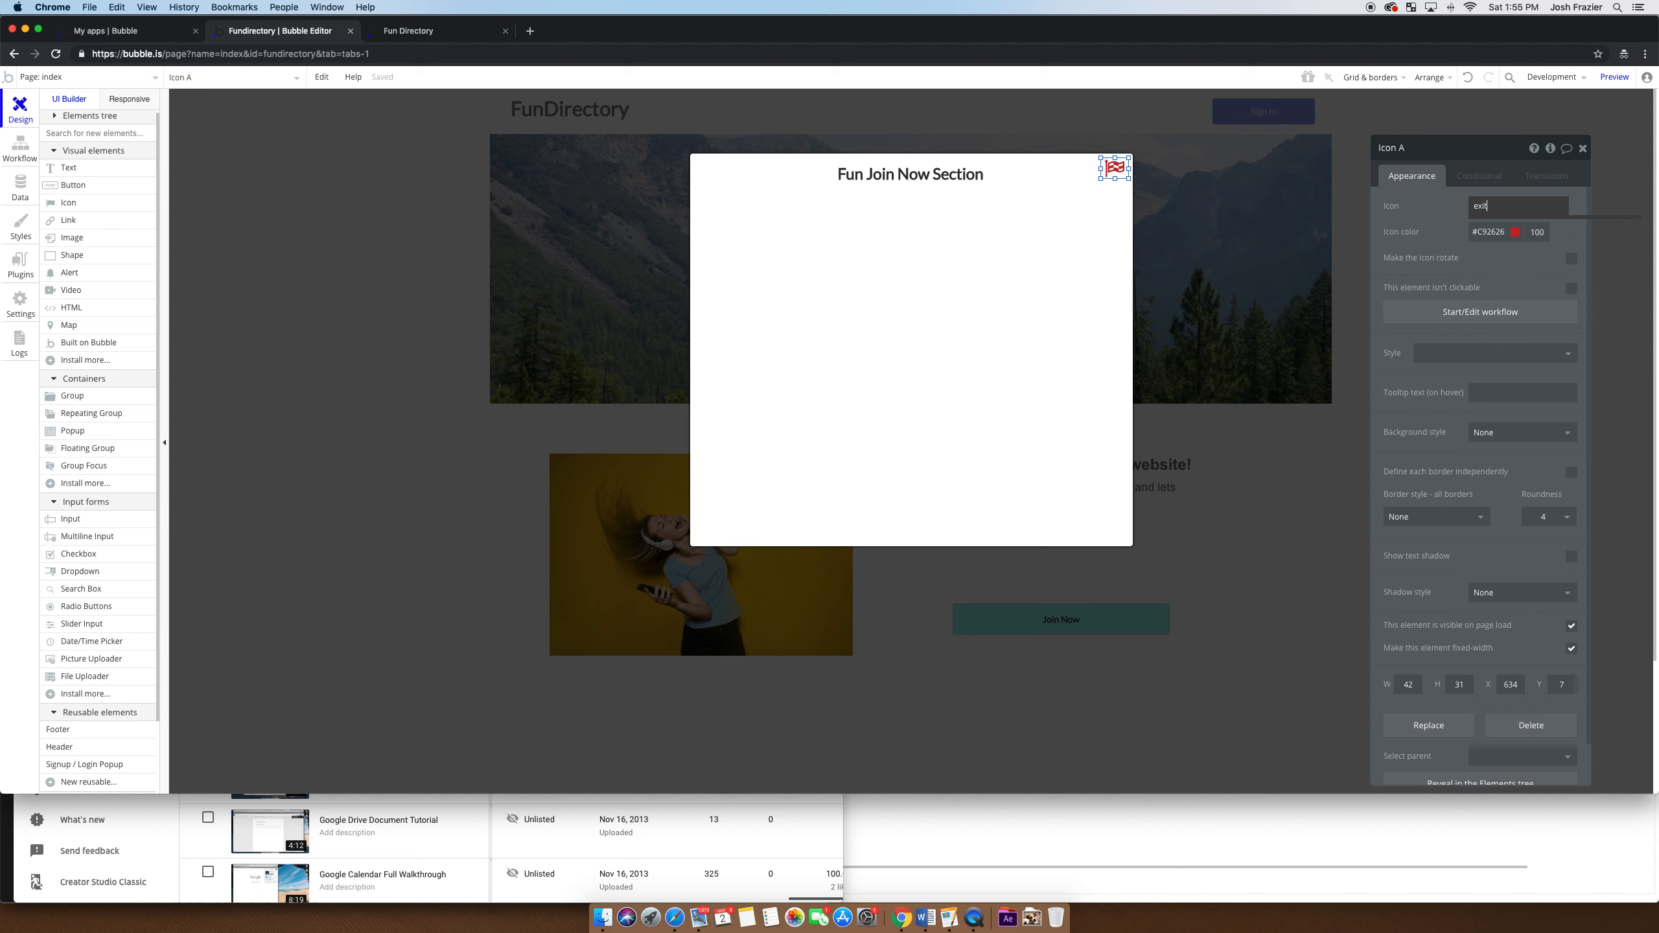
key(BackSpace)
key(BackSpace)
key(BackSpace)
key(BackSpace)
text(clos)
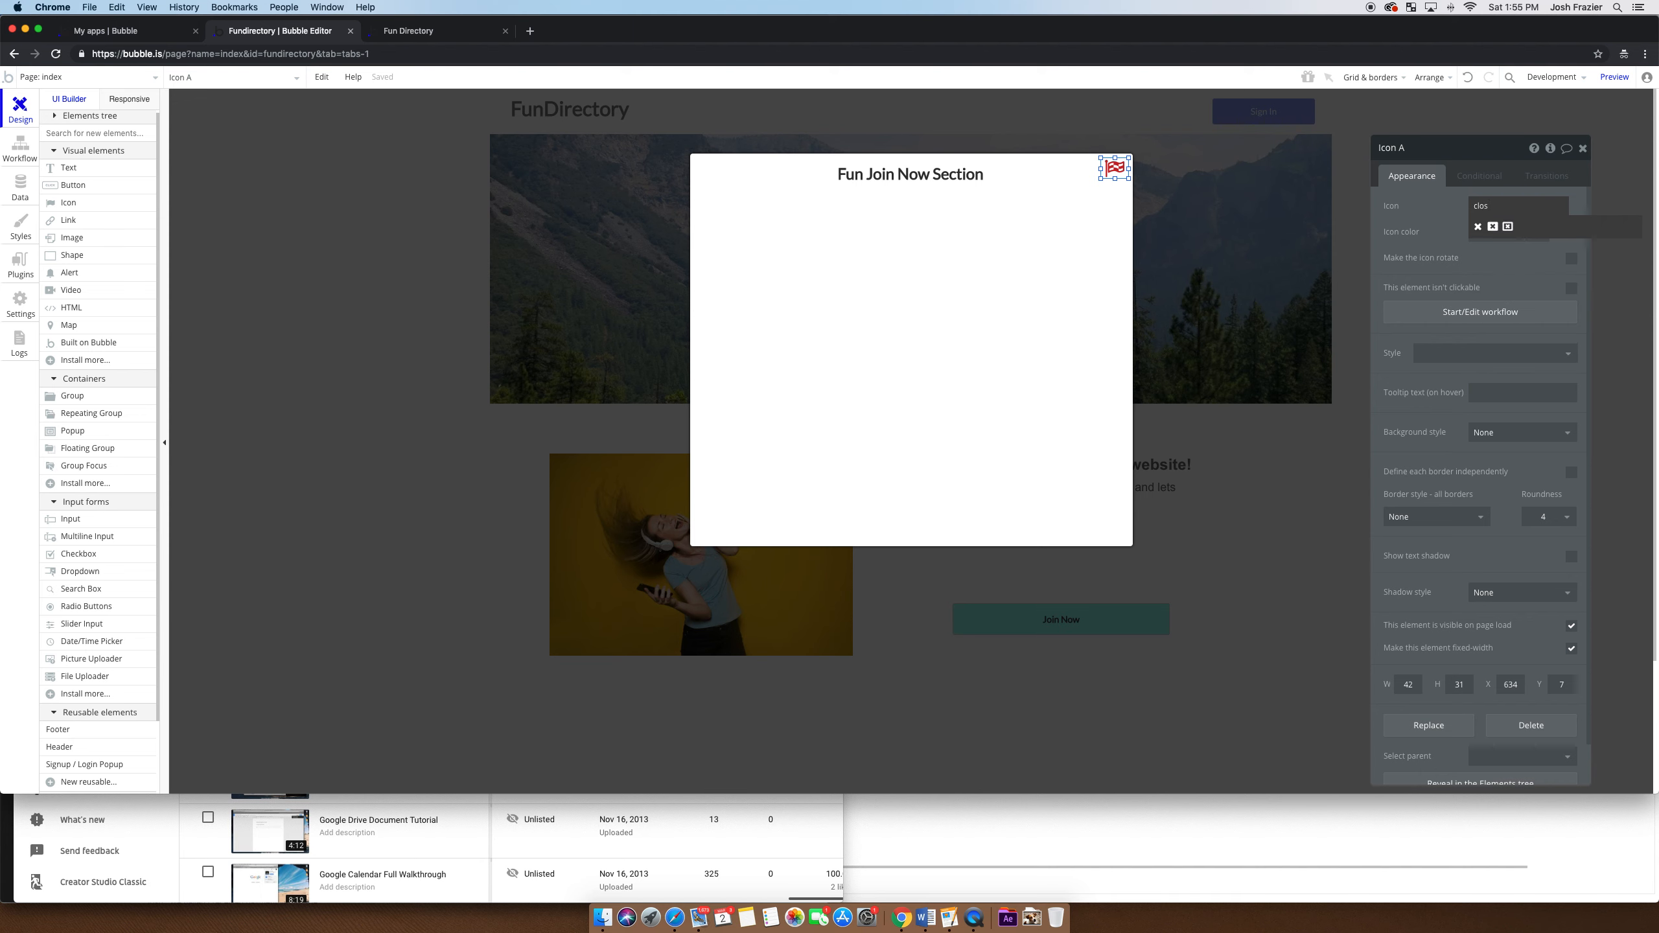
click(1478, 226)
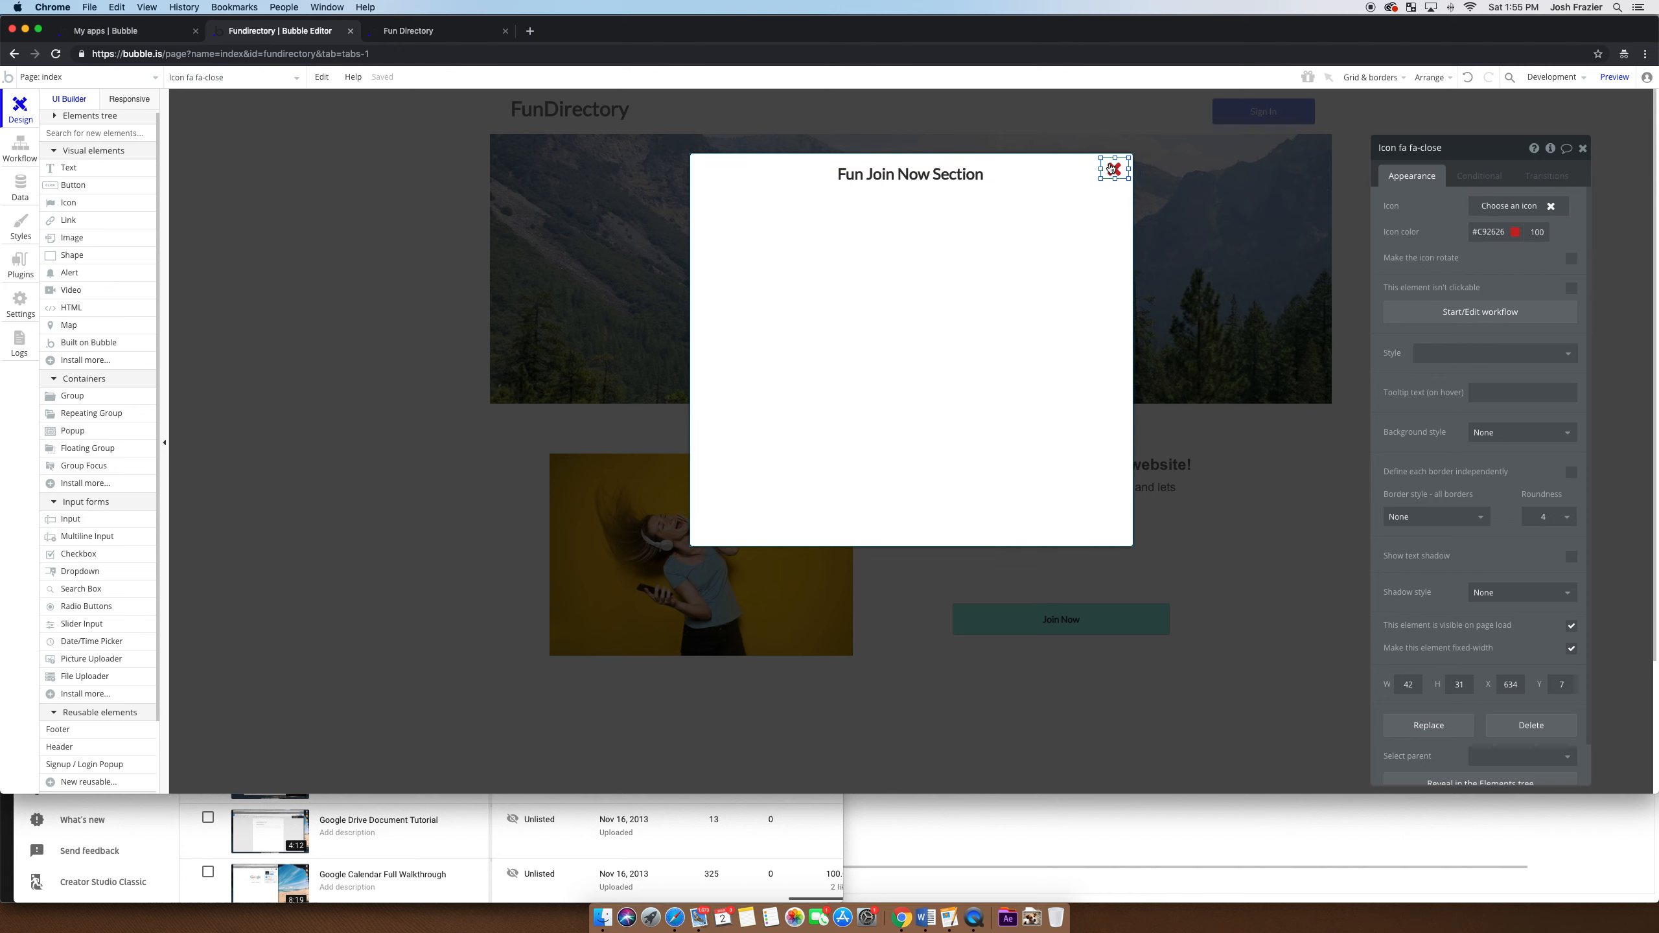
- Move the close icon nearer the popup's upper-right corner, to about X 639, Y 4
drag(1110, 169, 1114, 168)
key(Up)
key(Up)
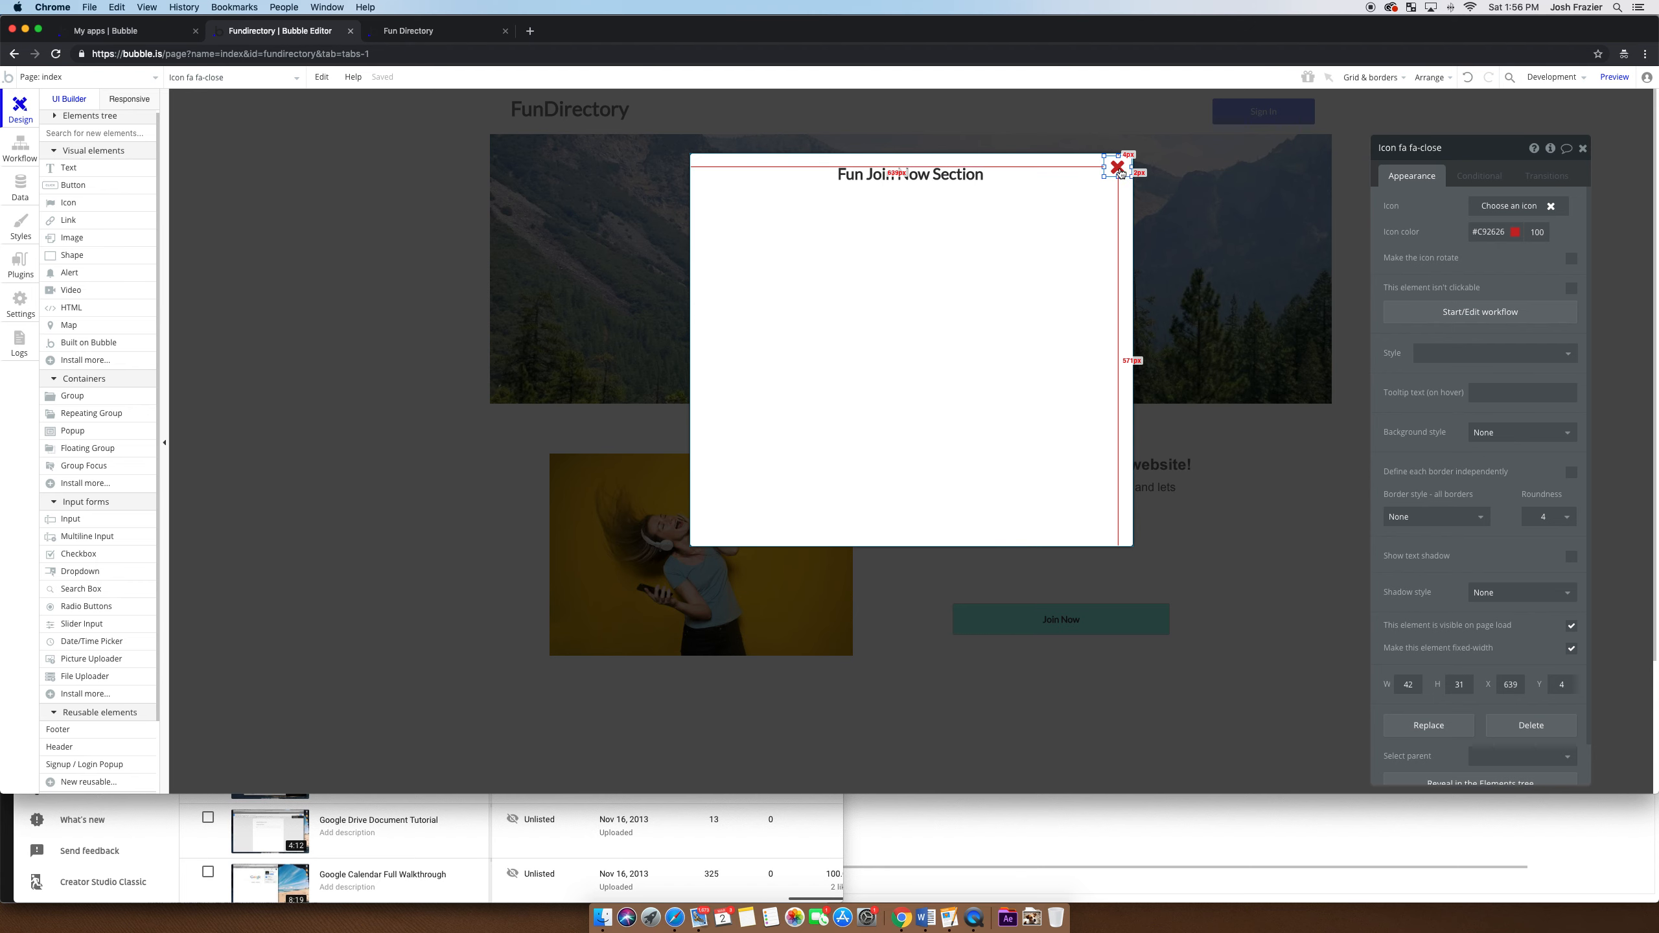
- Start a click workflow for the close icon and set its event color to Red
click(1483, 313)
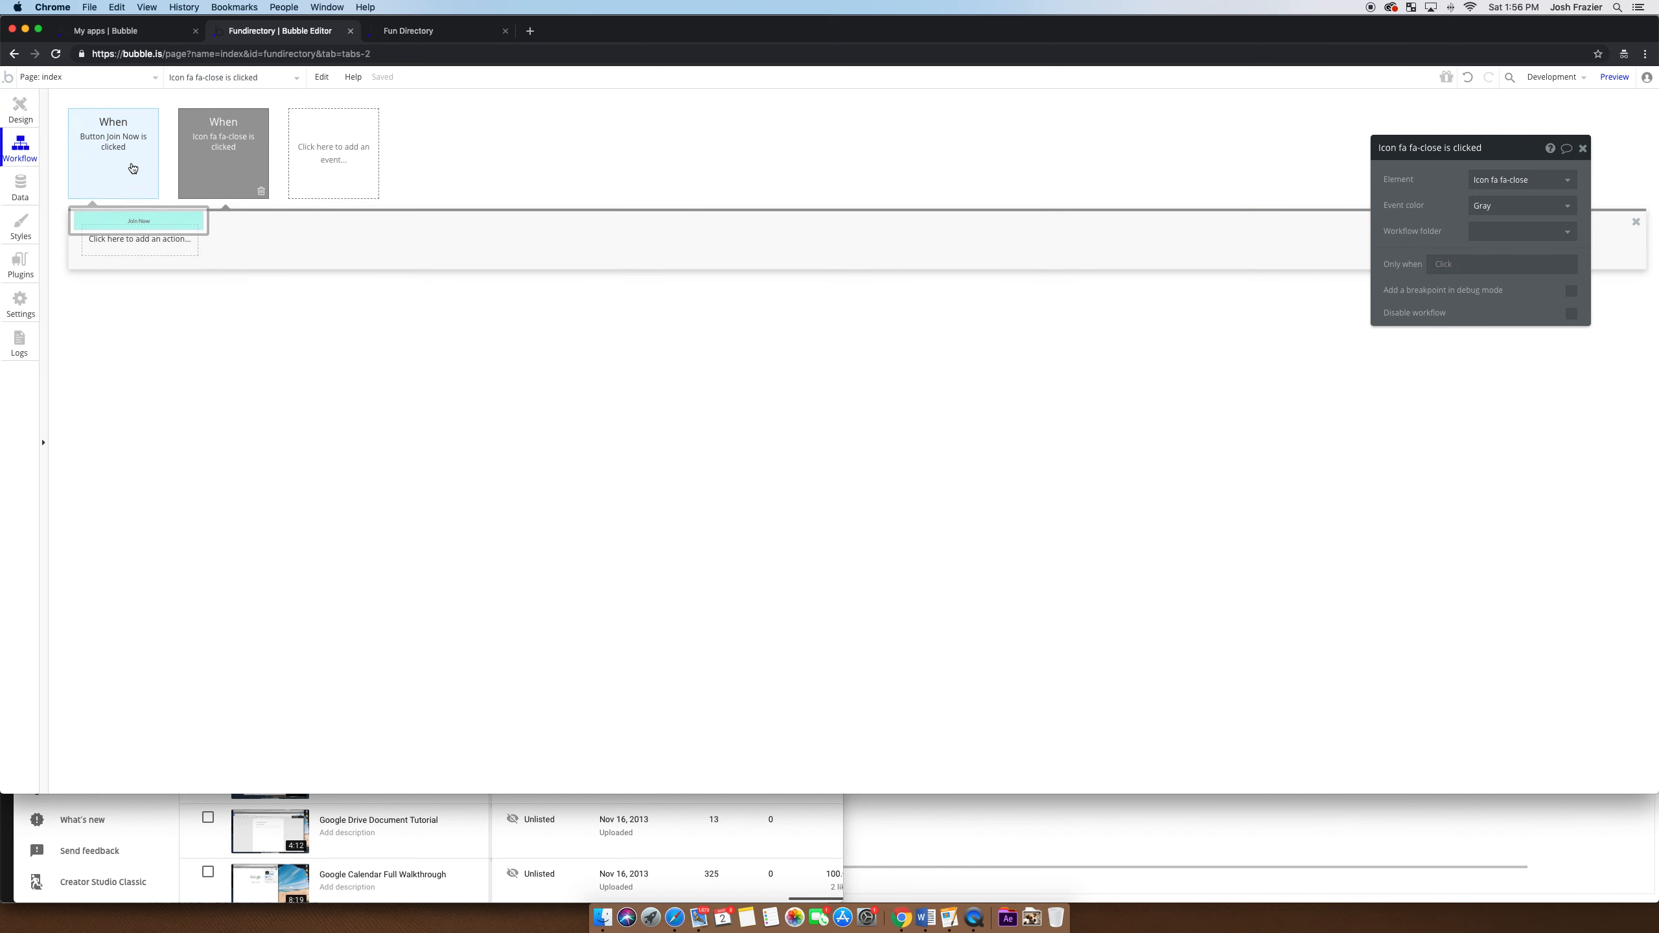
click(1475, 208)
click(1507, 271)
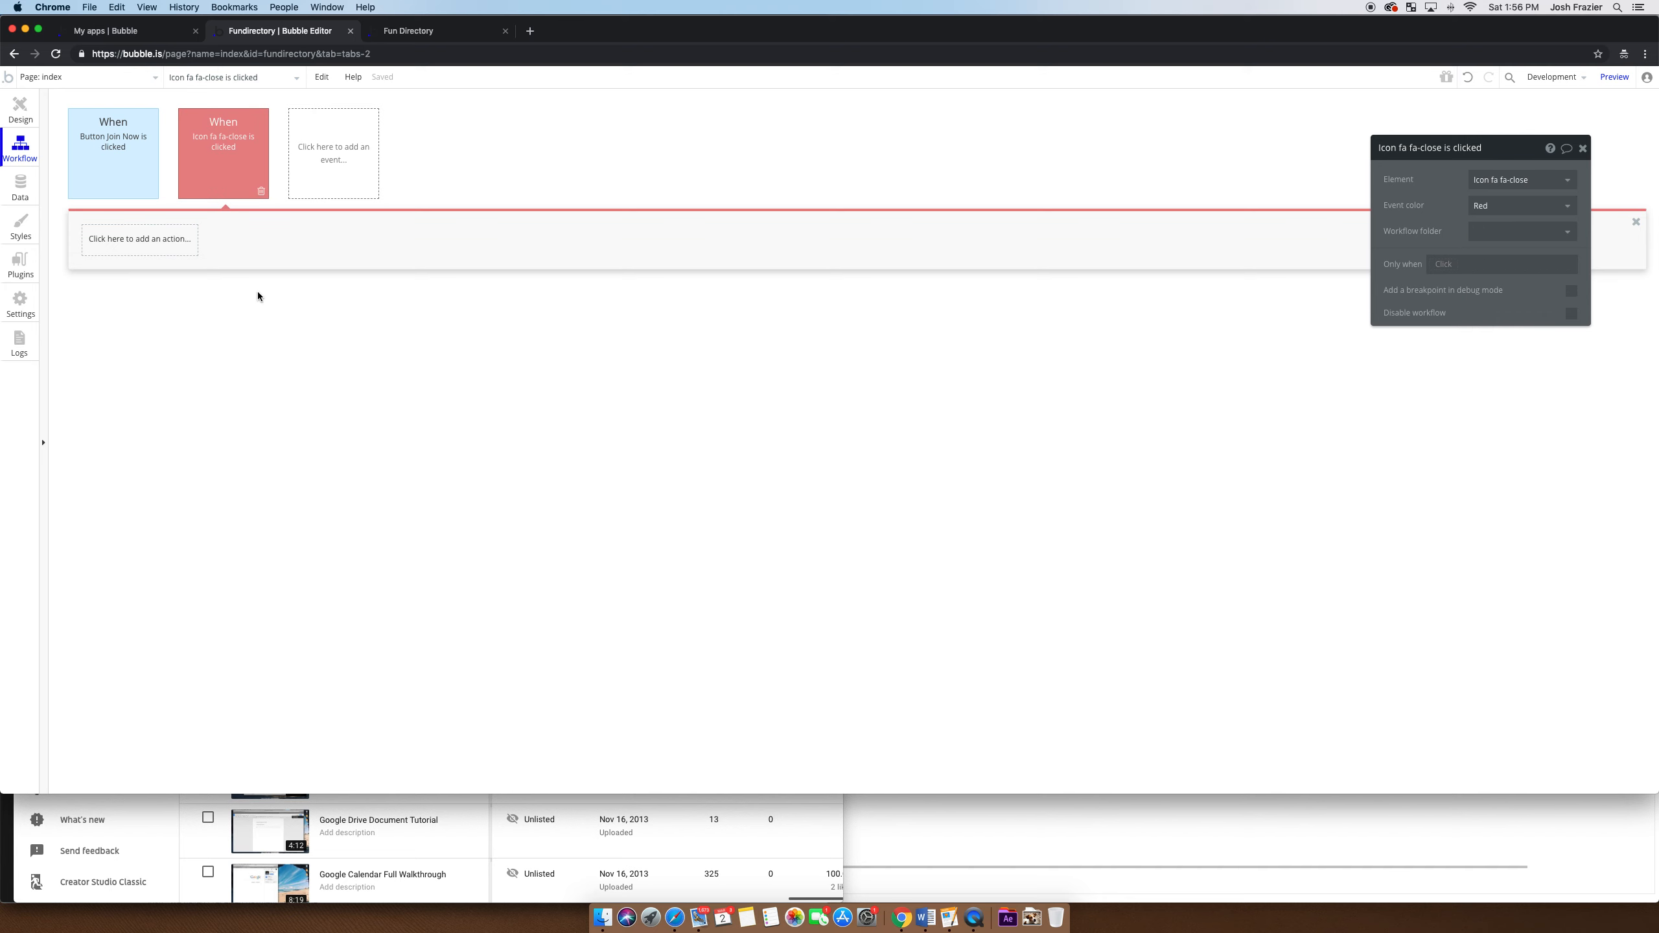
click(11, 118)
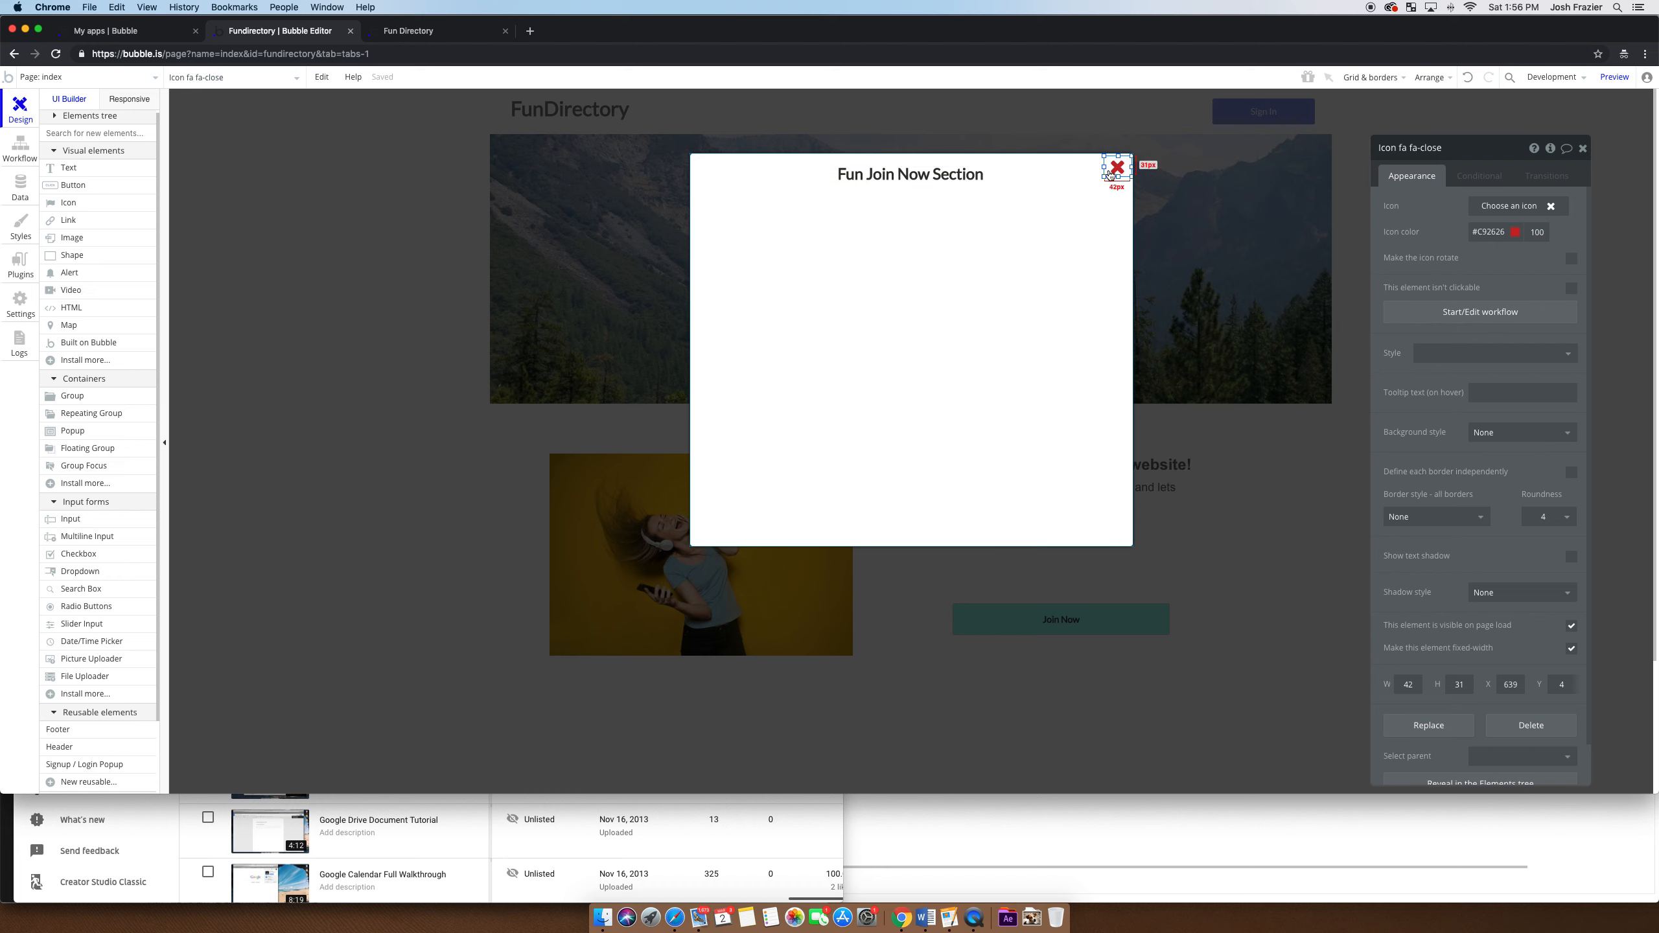
click(1089, 222)
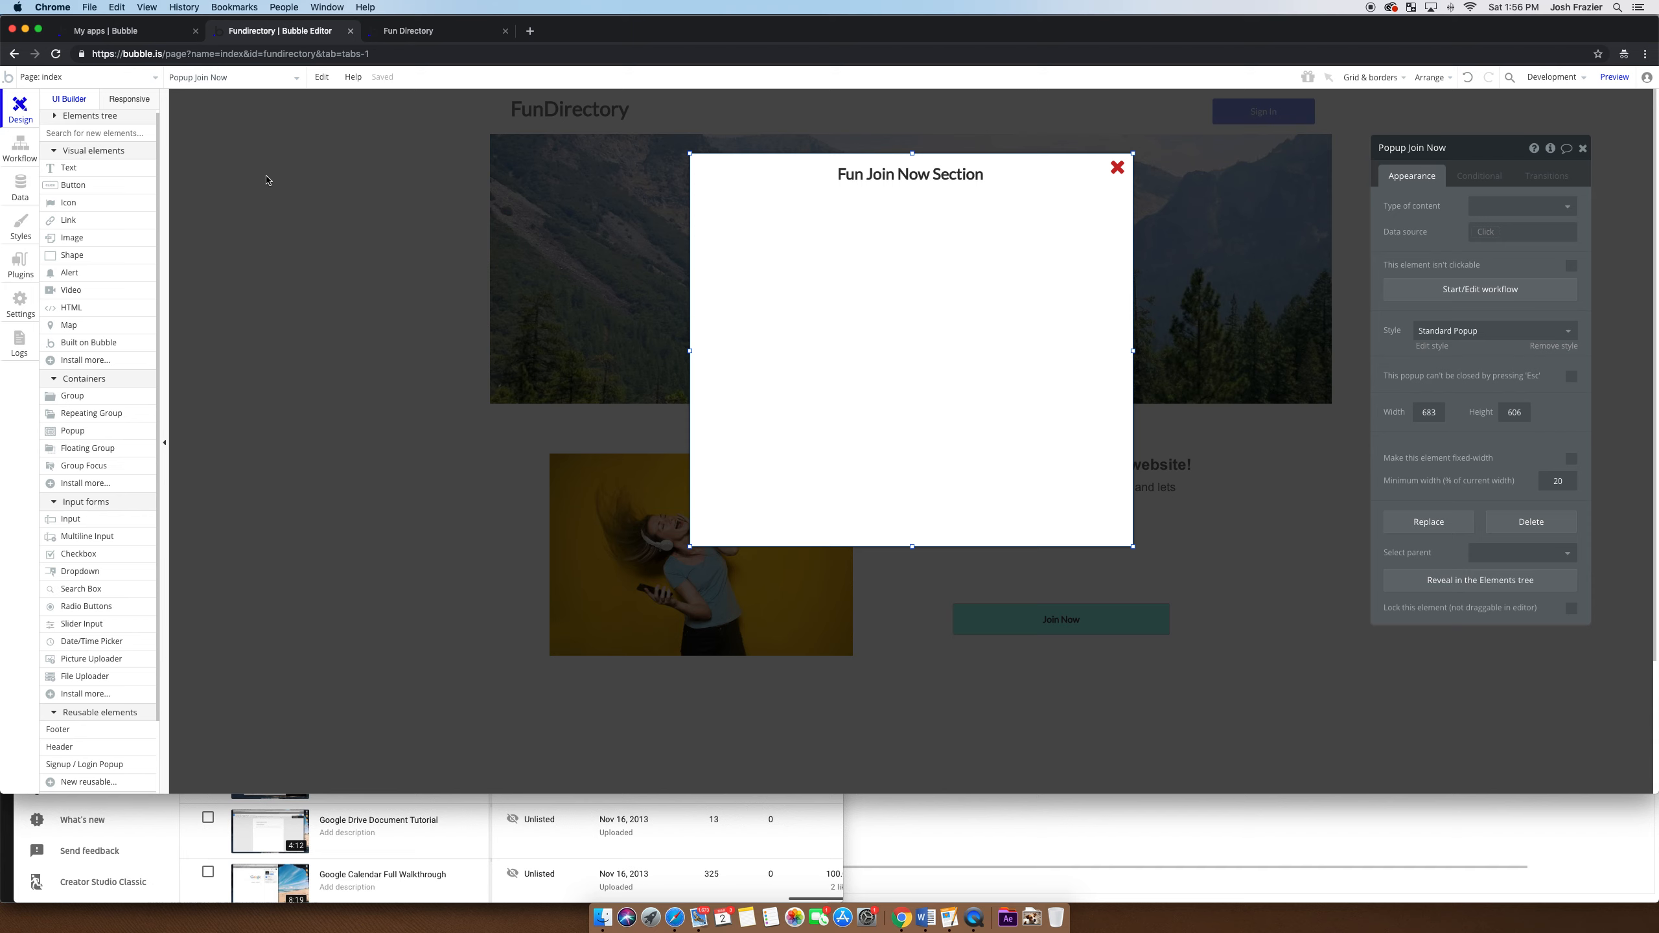
click(1118, 172)
click(1491, 319)
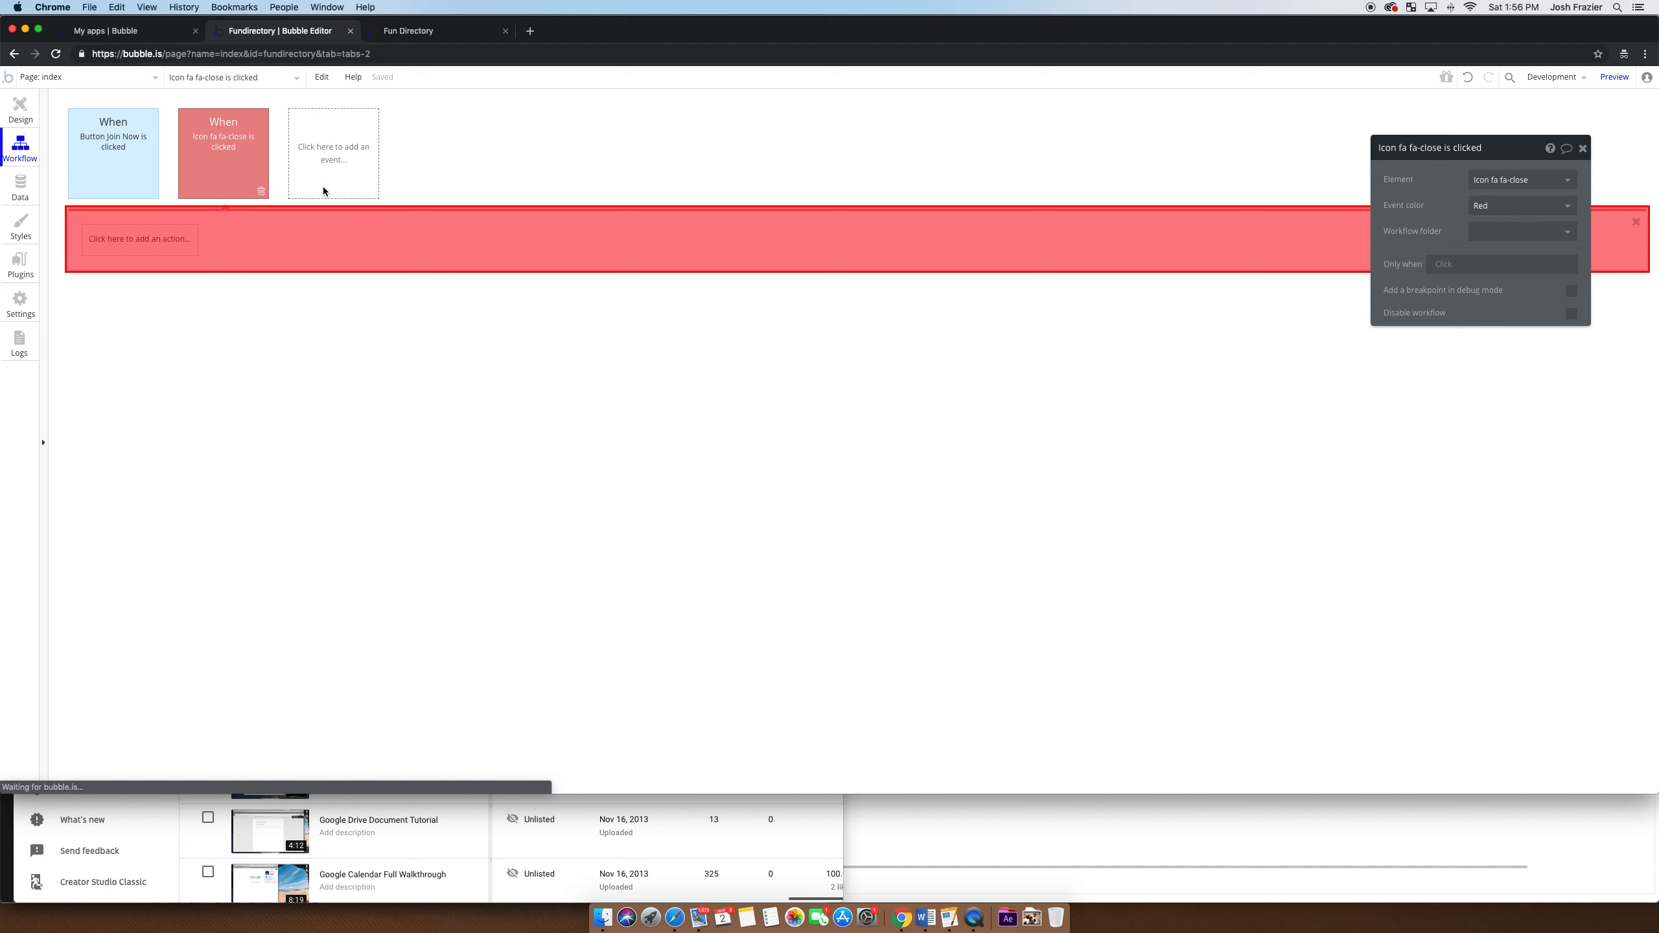
- Add a Hide action targeting Popup Join Now to the close icon's click workflow
click(112, 240)
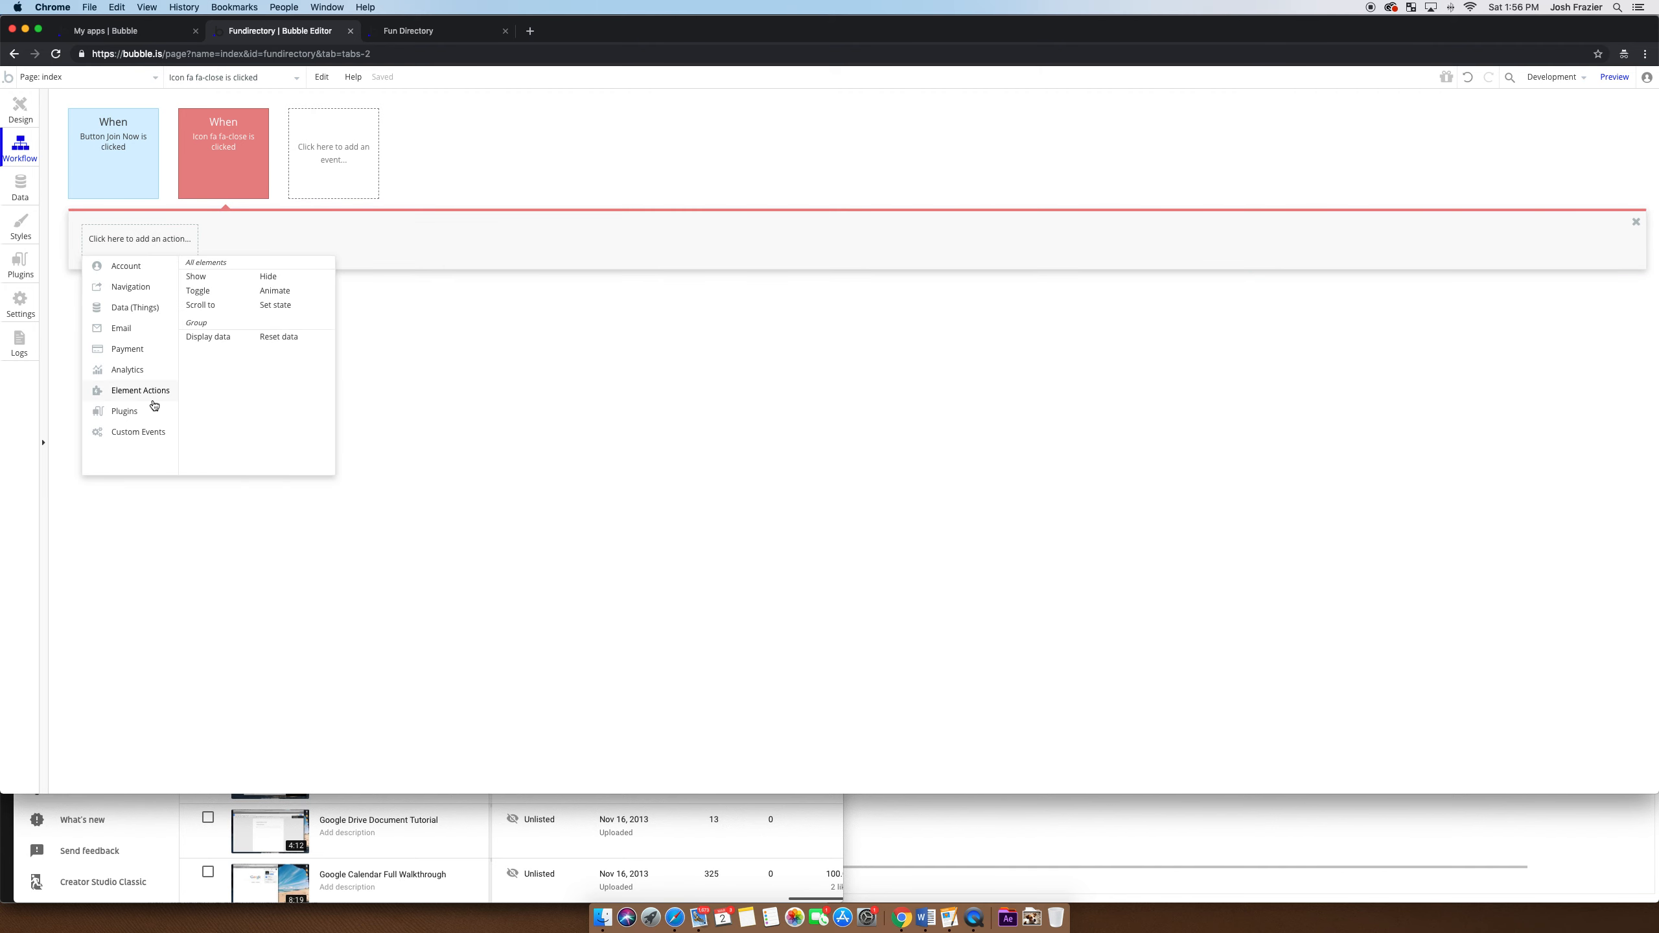
mouse_move(134, 305)
mouse_move(117, 391)
click(292, 283)
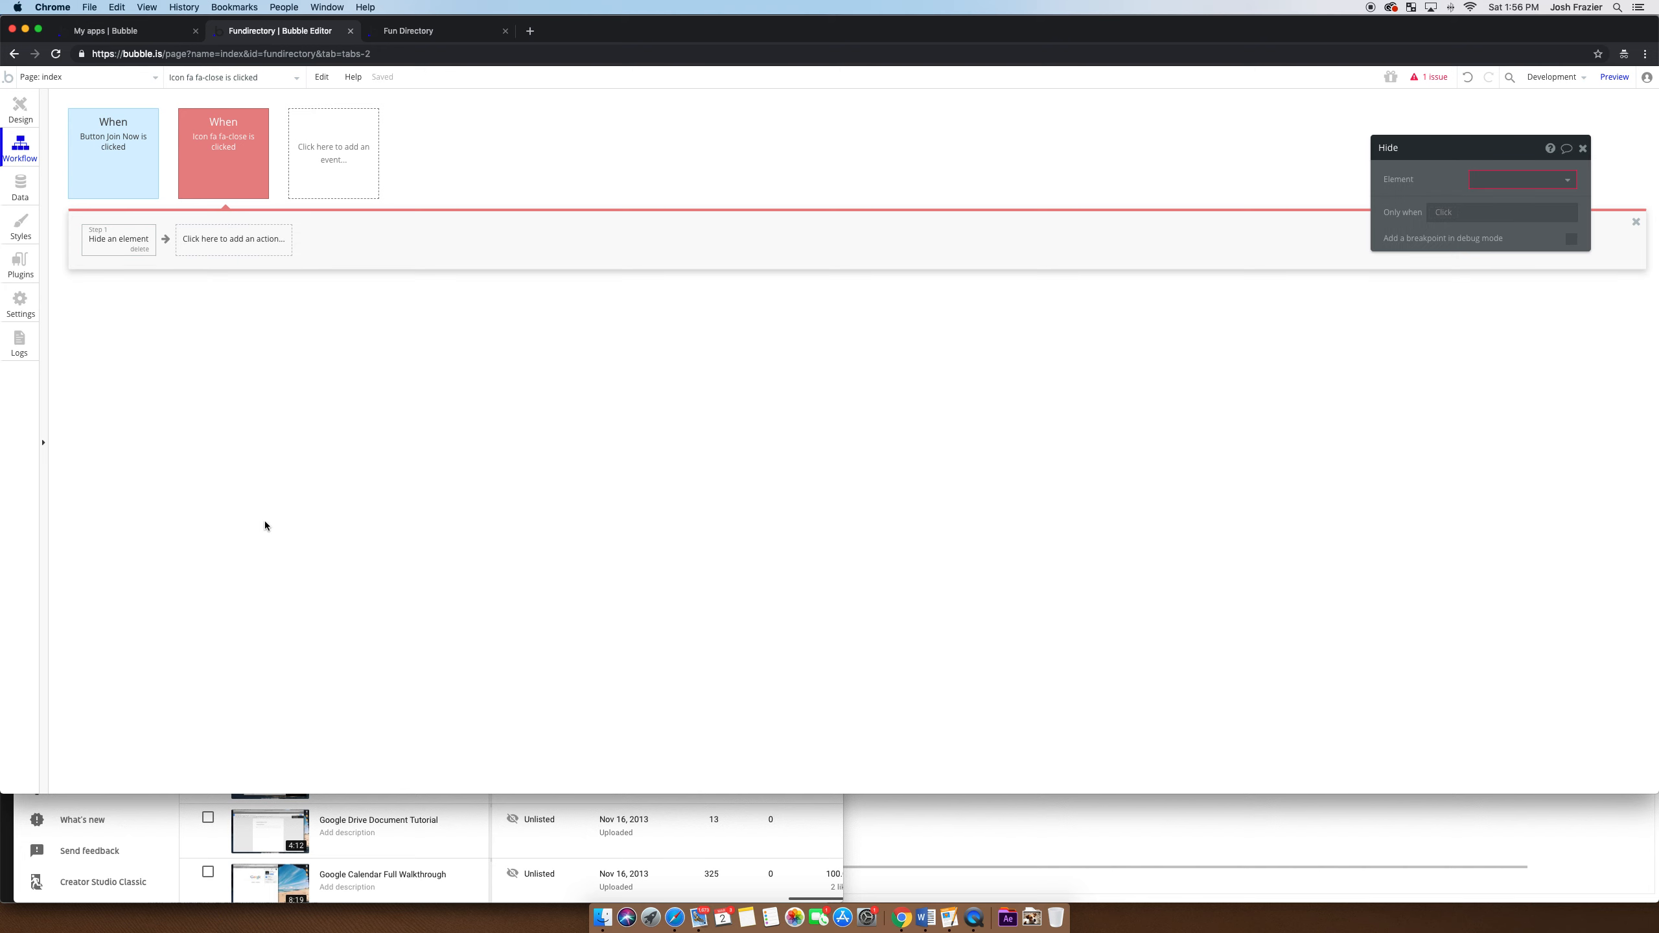
click(1521, 182)
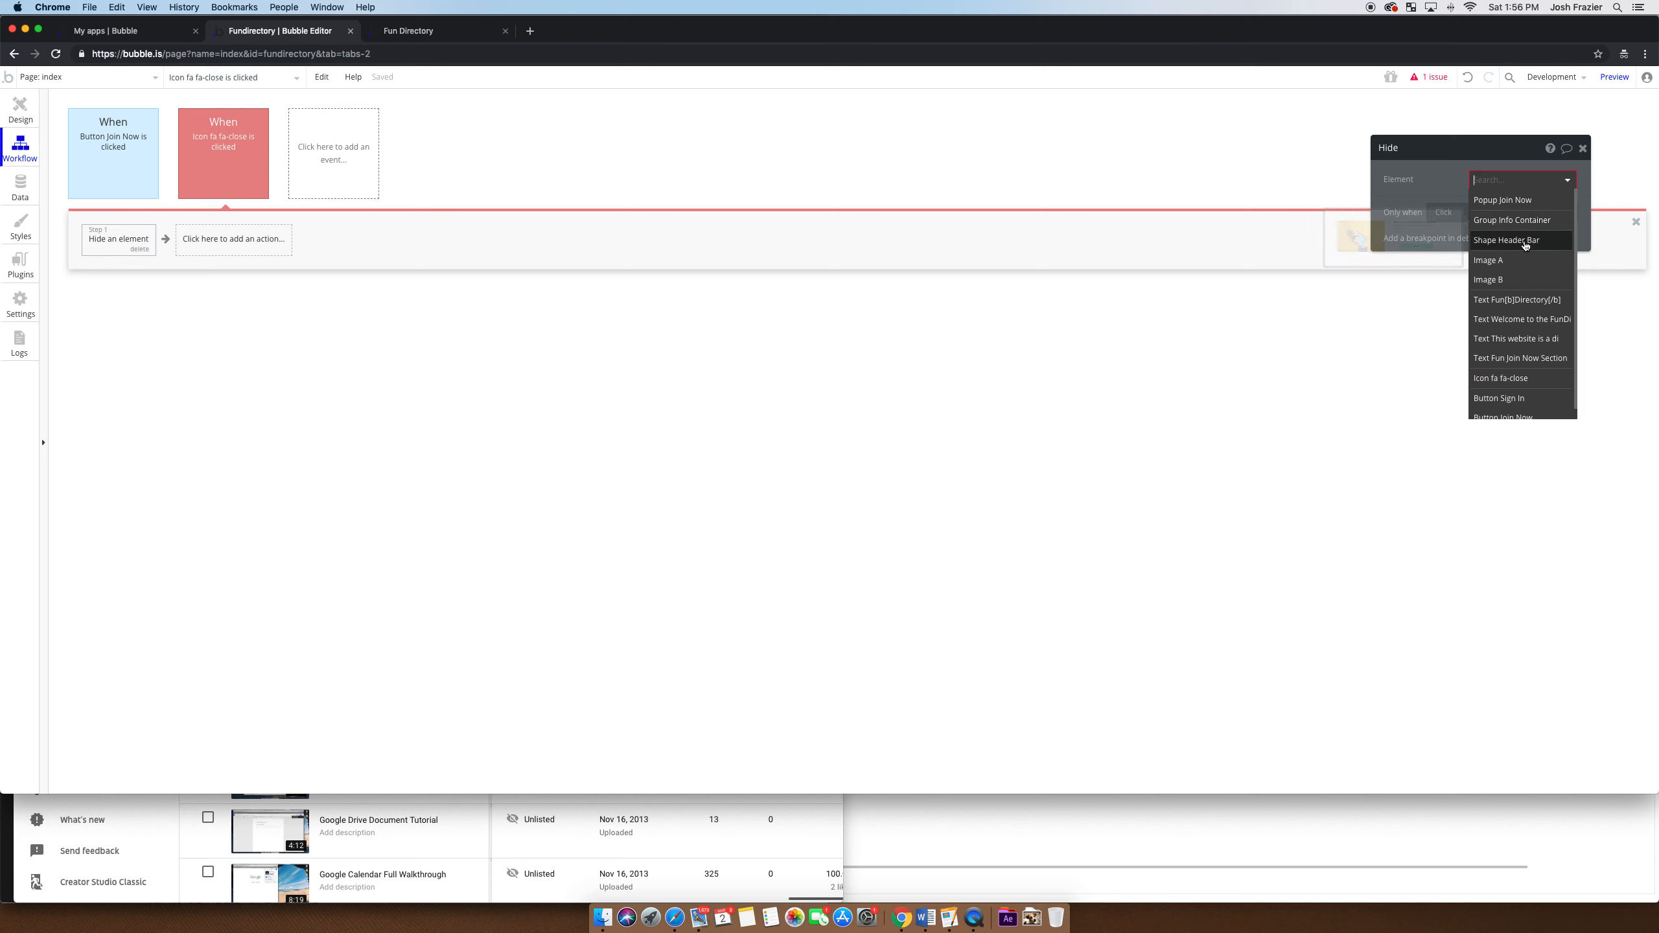
click(1528, 208)
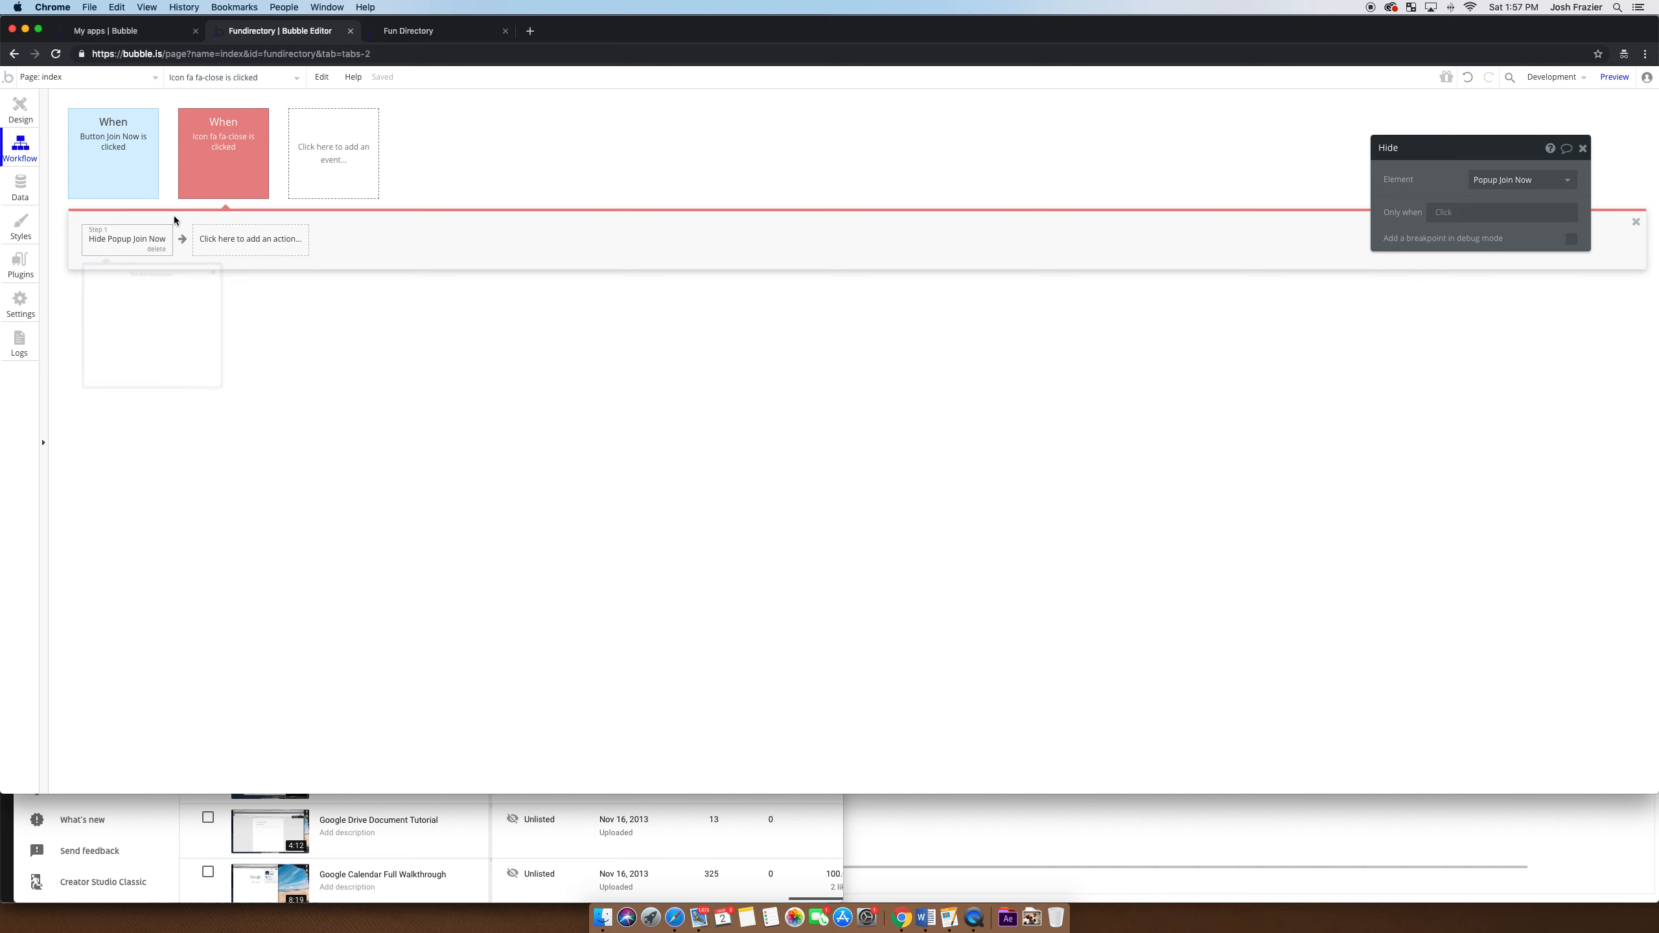
click(135, 165)
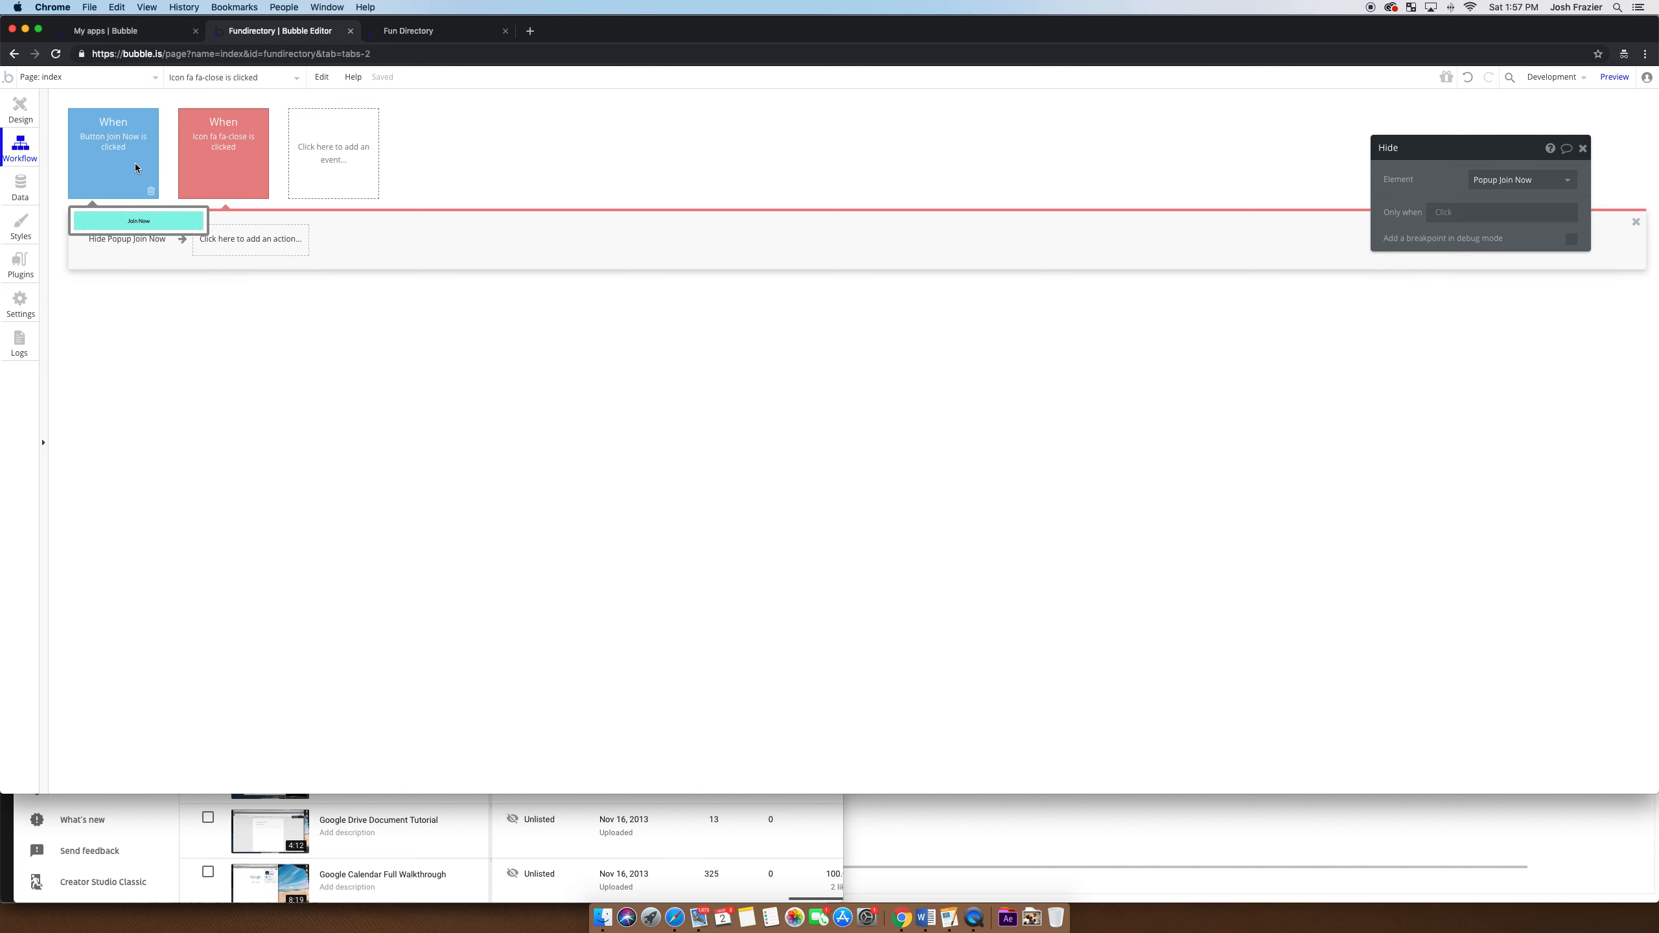
click(184, 169)
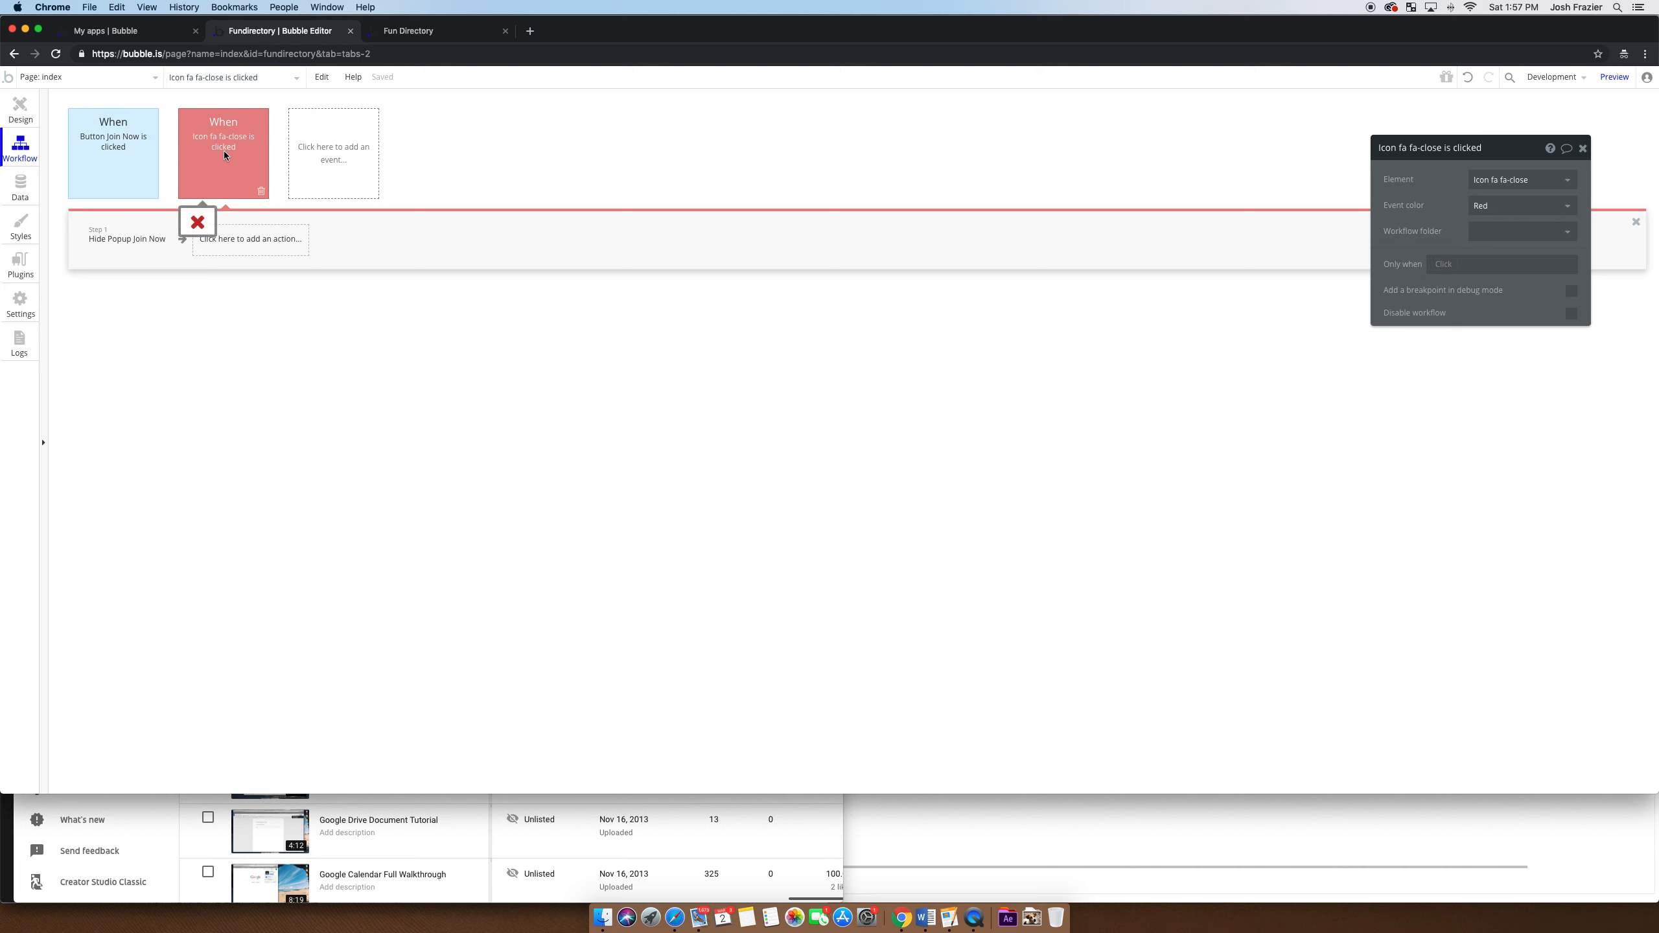
click(117, 154)
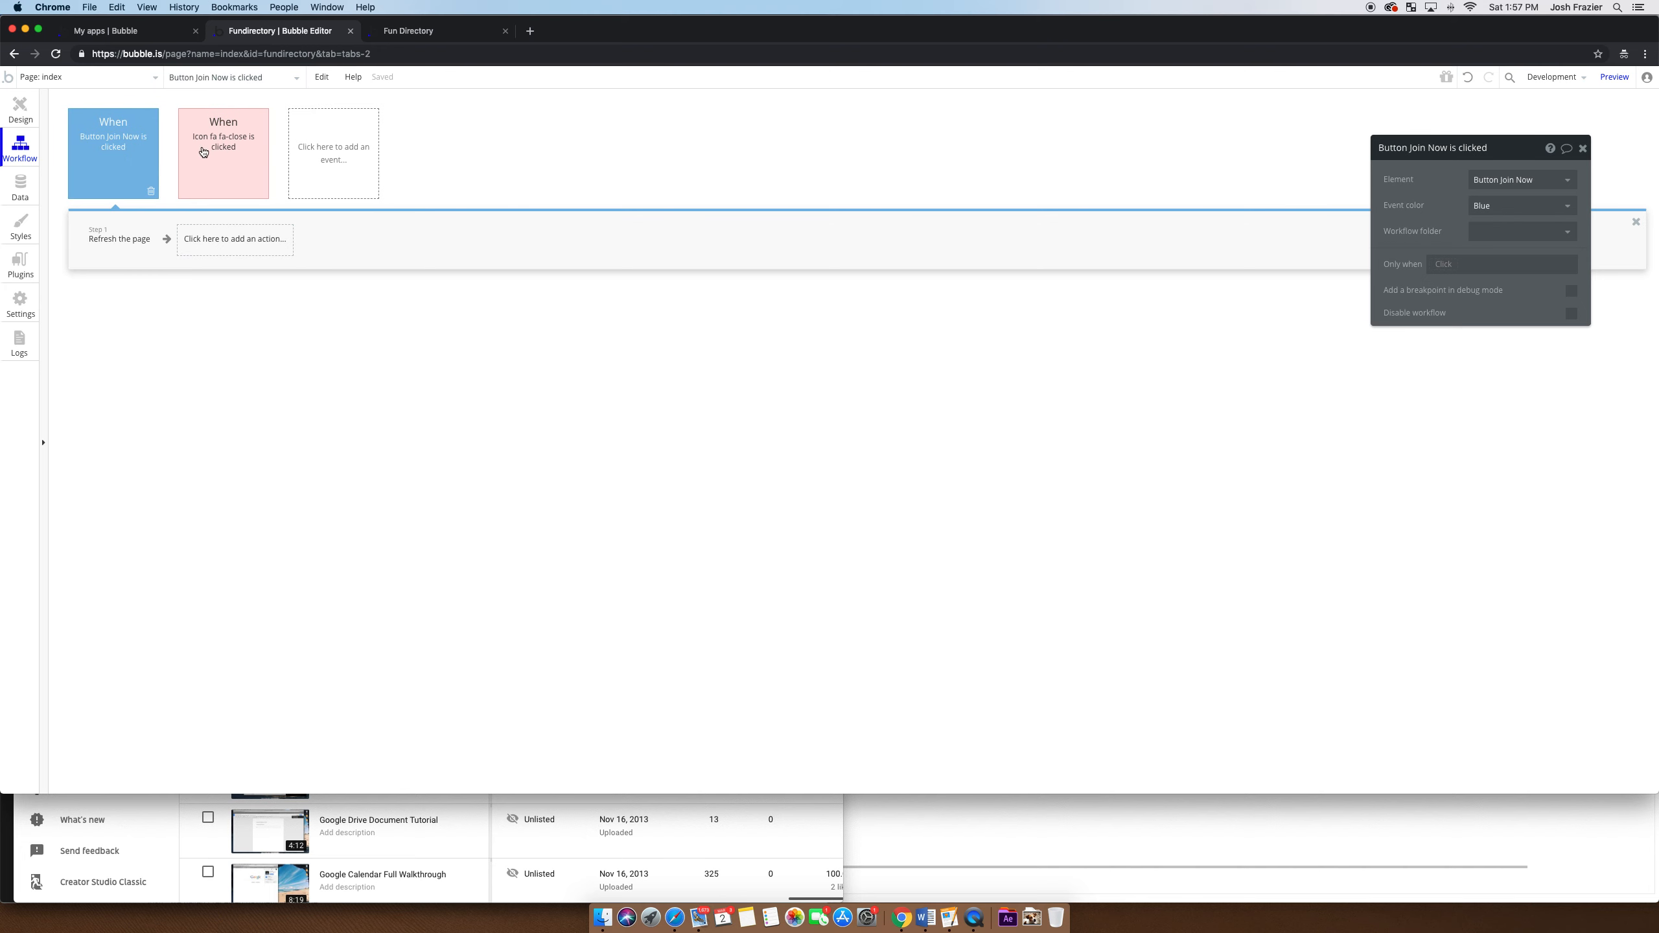
click(199, 143)
- Delete the "Refresh the page" action from the Join Now button's click workflow
click(82, 148)
click(124, 252)
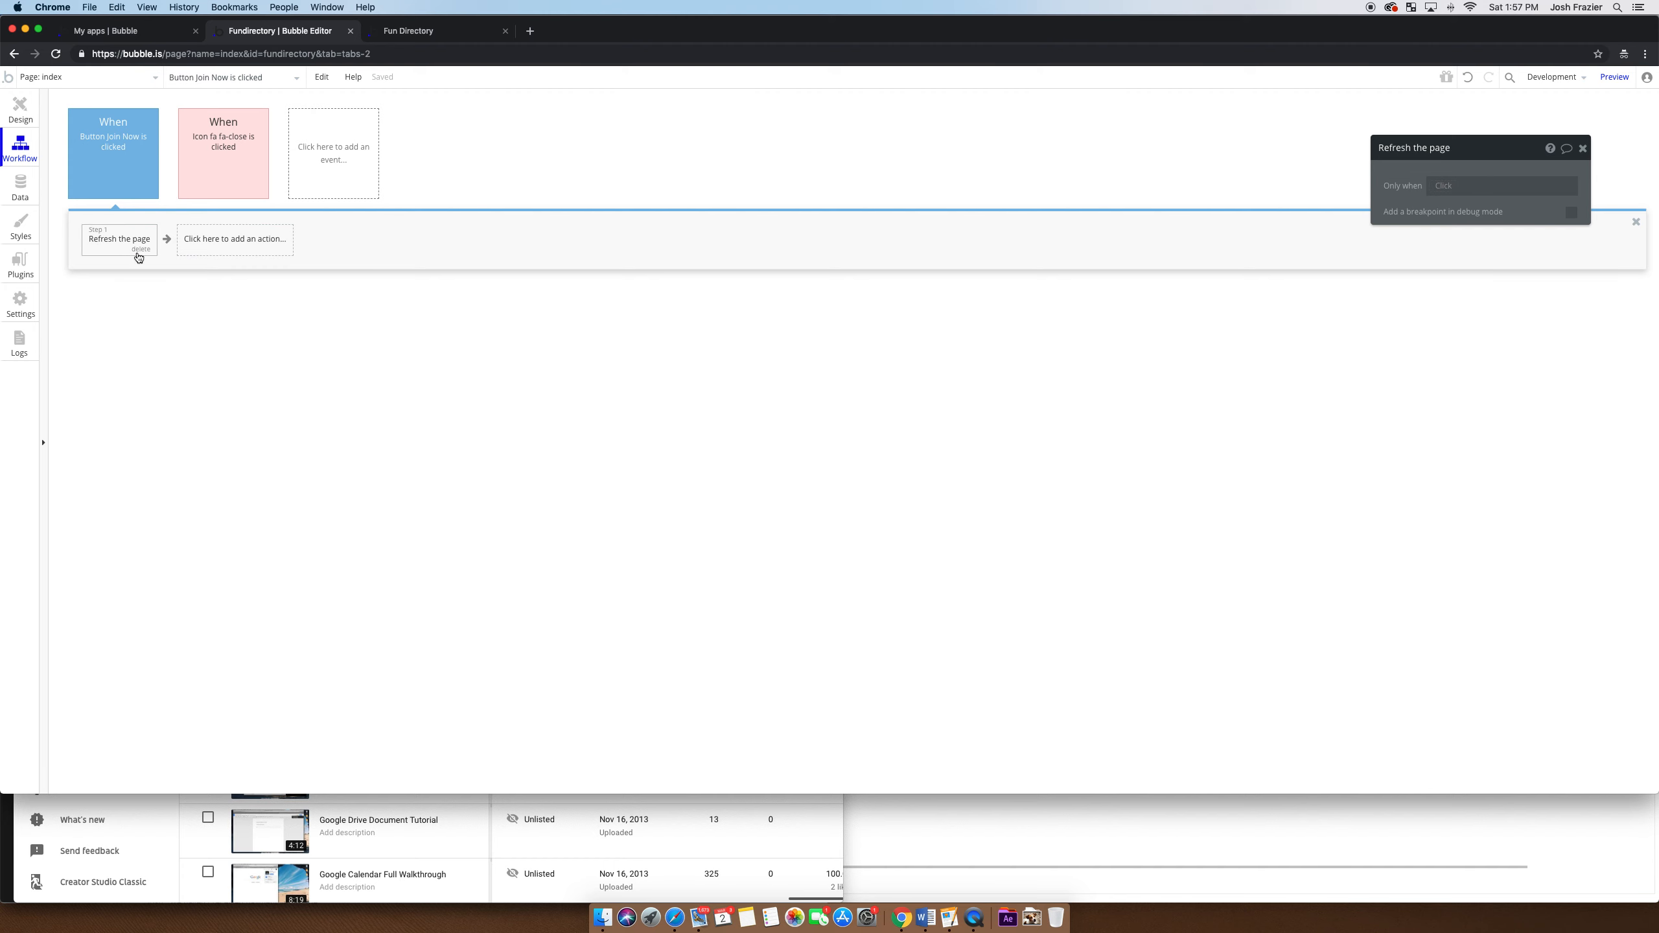
click(140, 249)
- Add a Show action targeting Popup Join Now to the Join Now button's click workflow
click(123, 249)
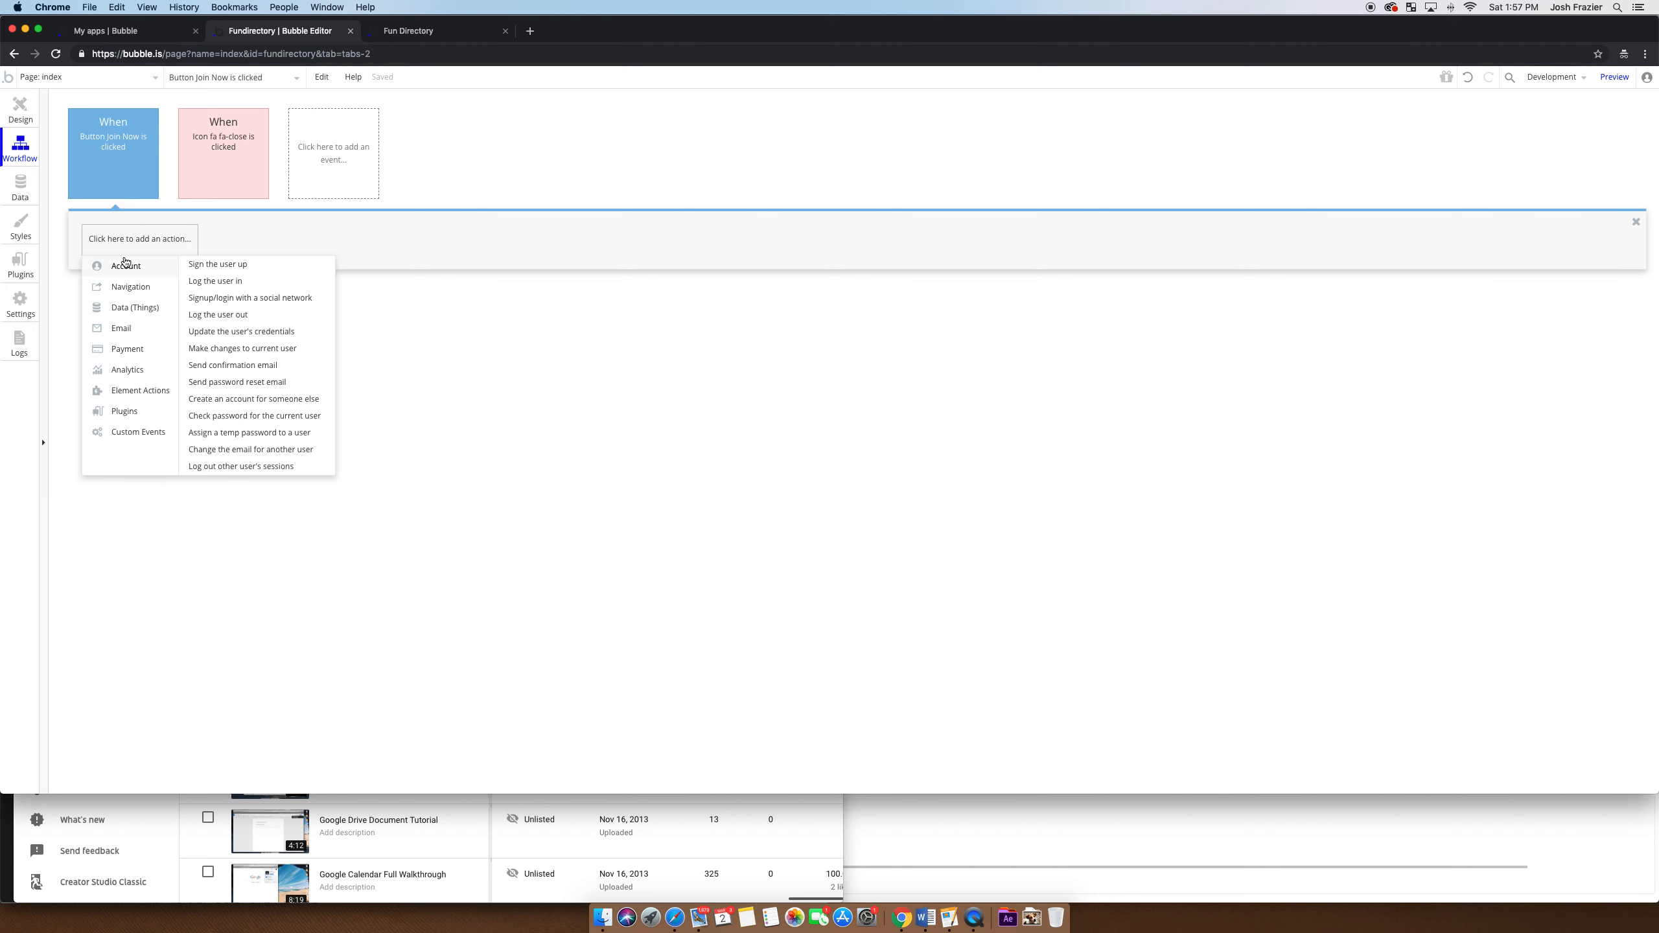
mouse_move(136, 309)
mouse_move(138, 391)
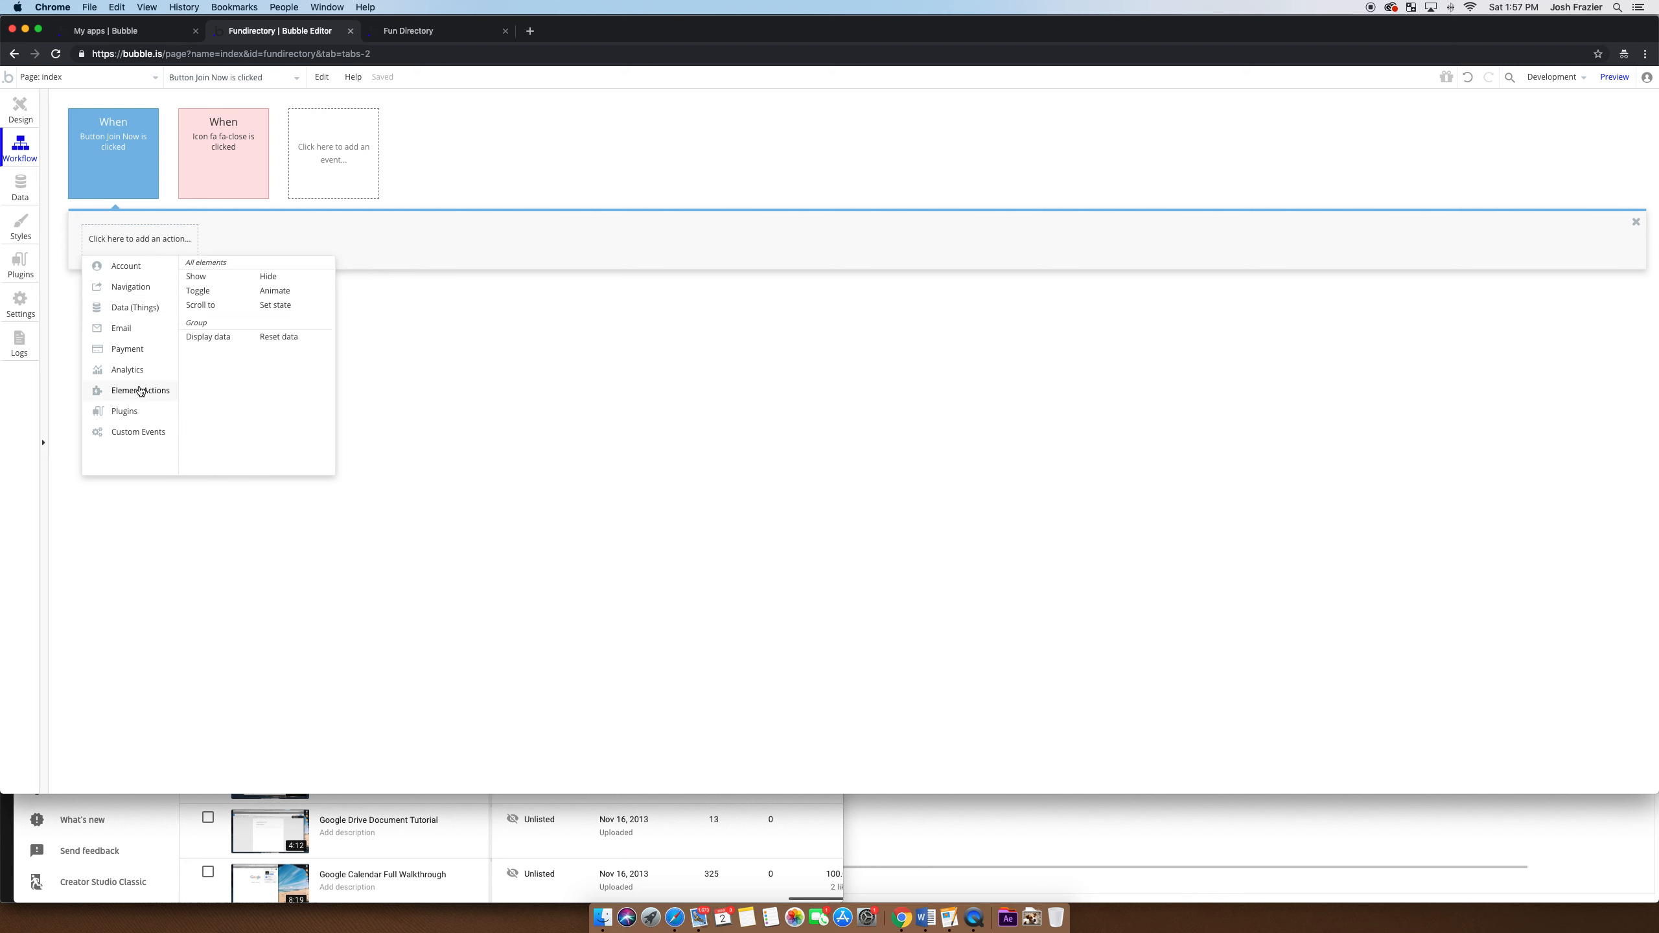
click(215, 281)
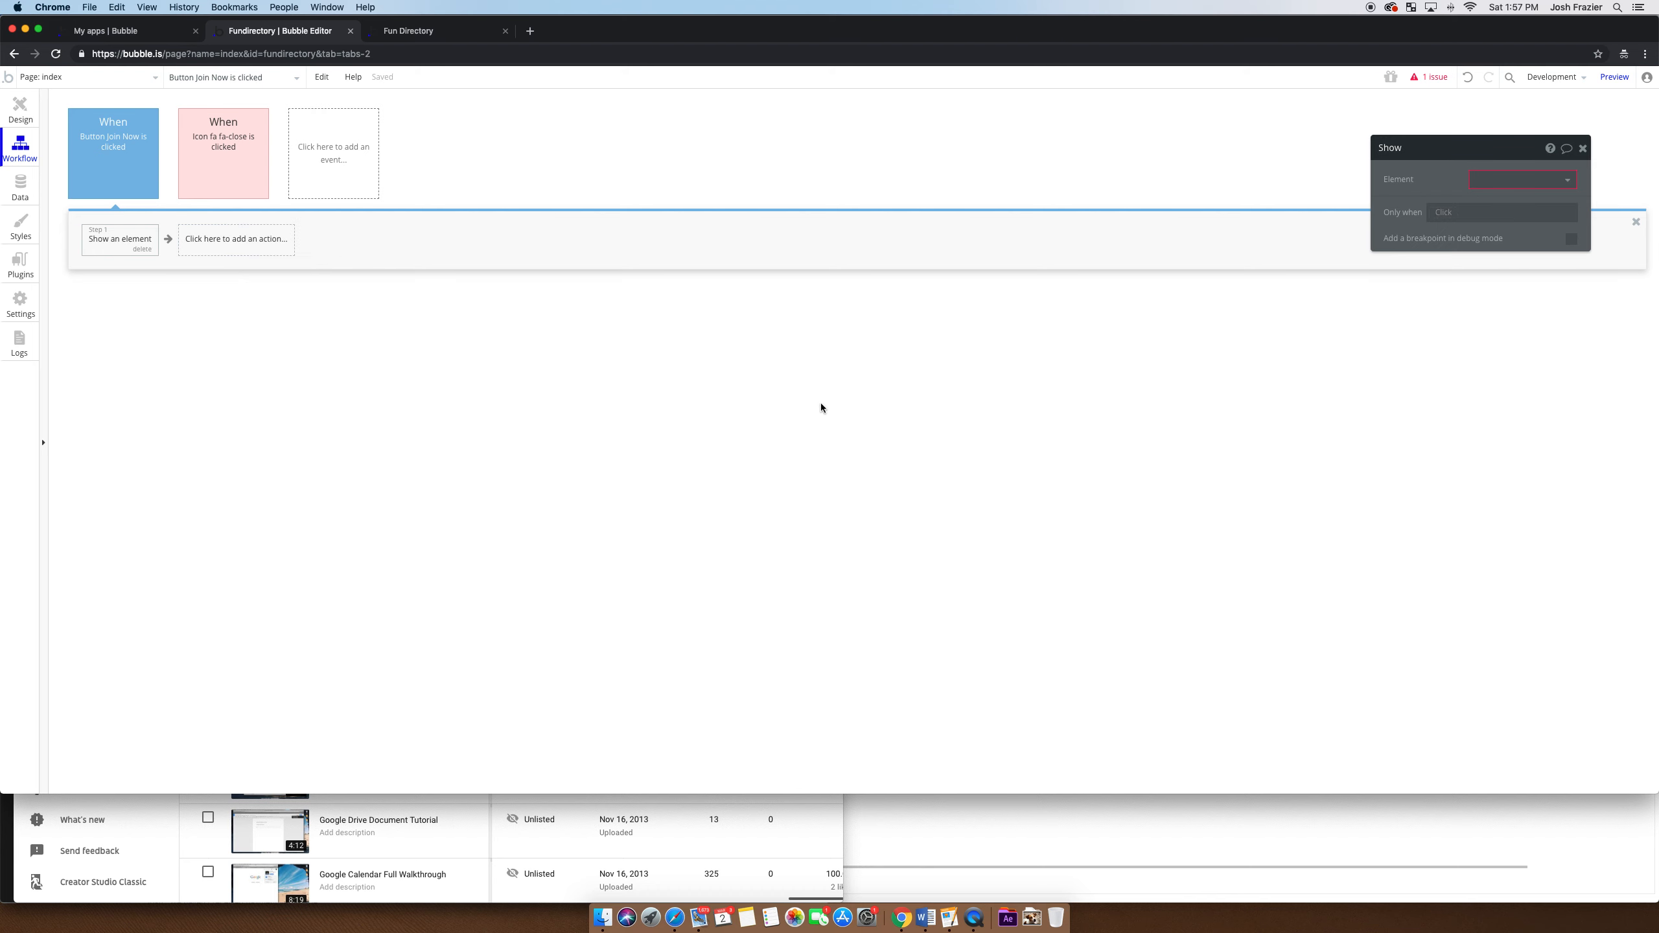
click(1518, 186)
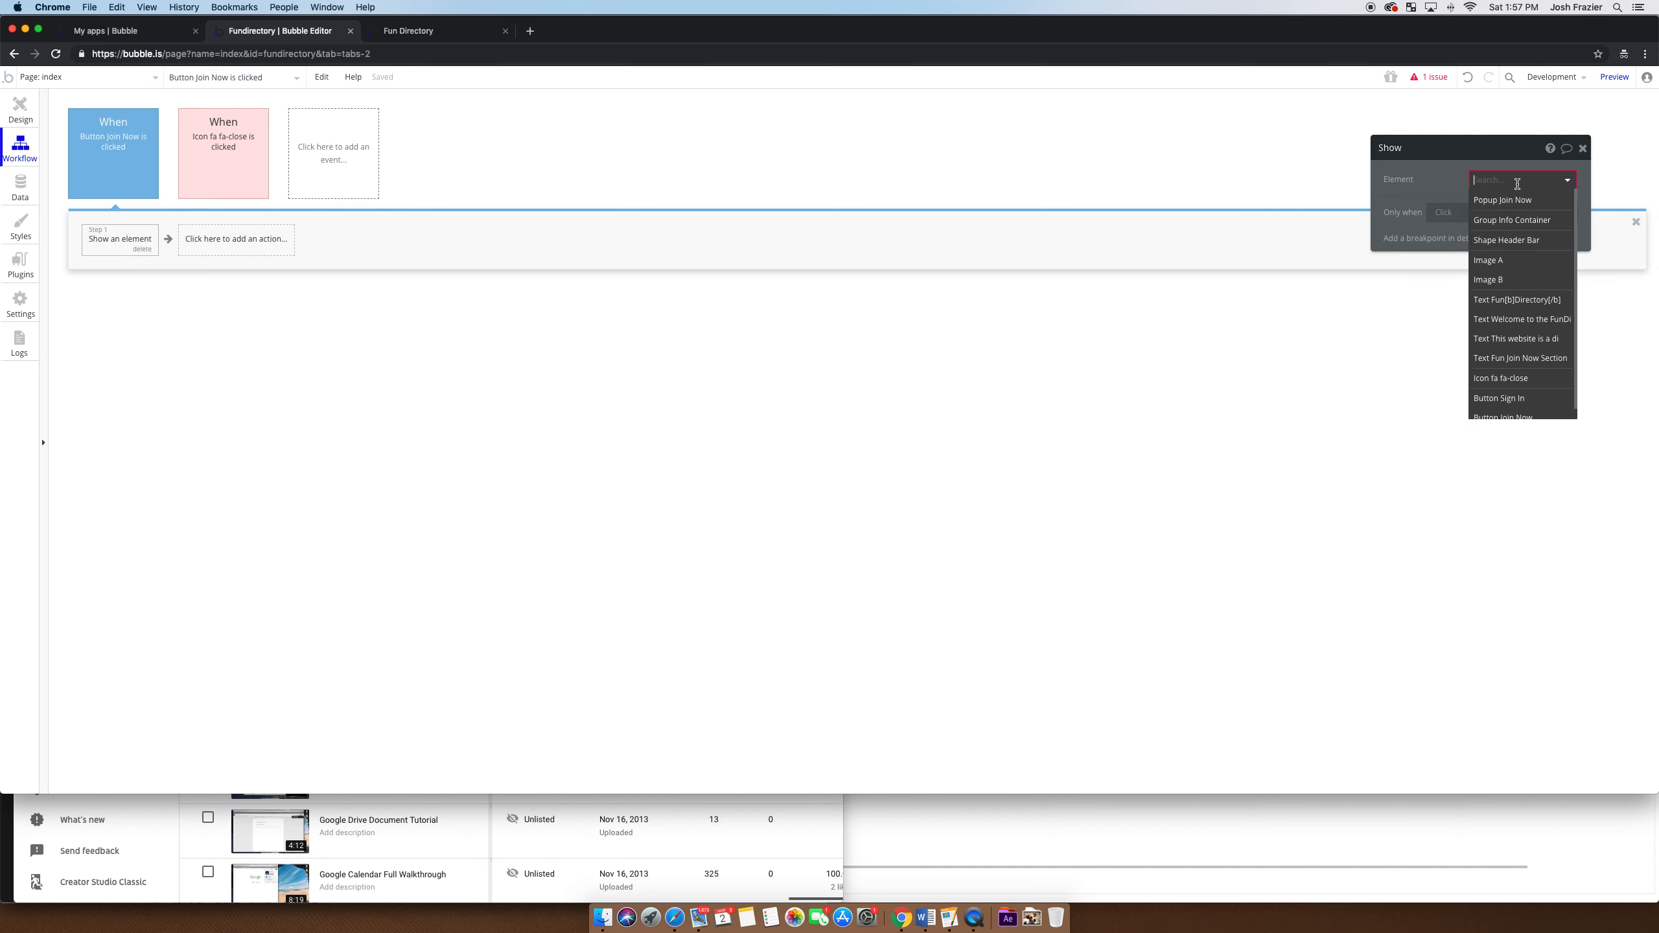
click(1505, 200)
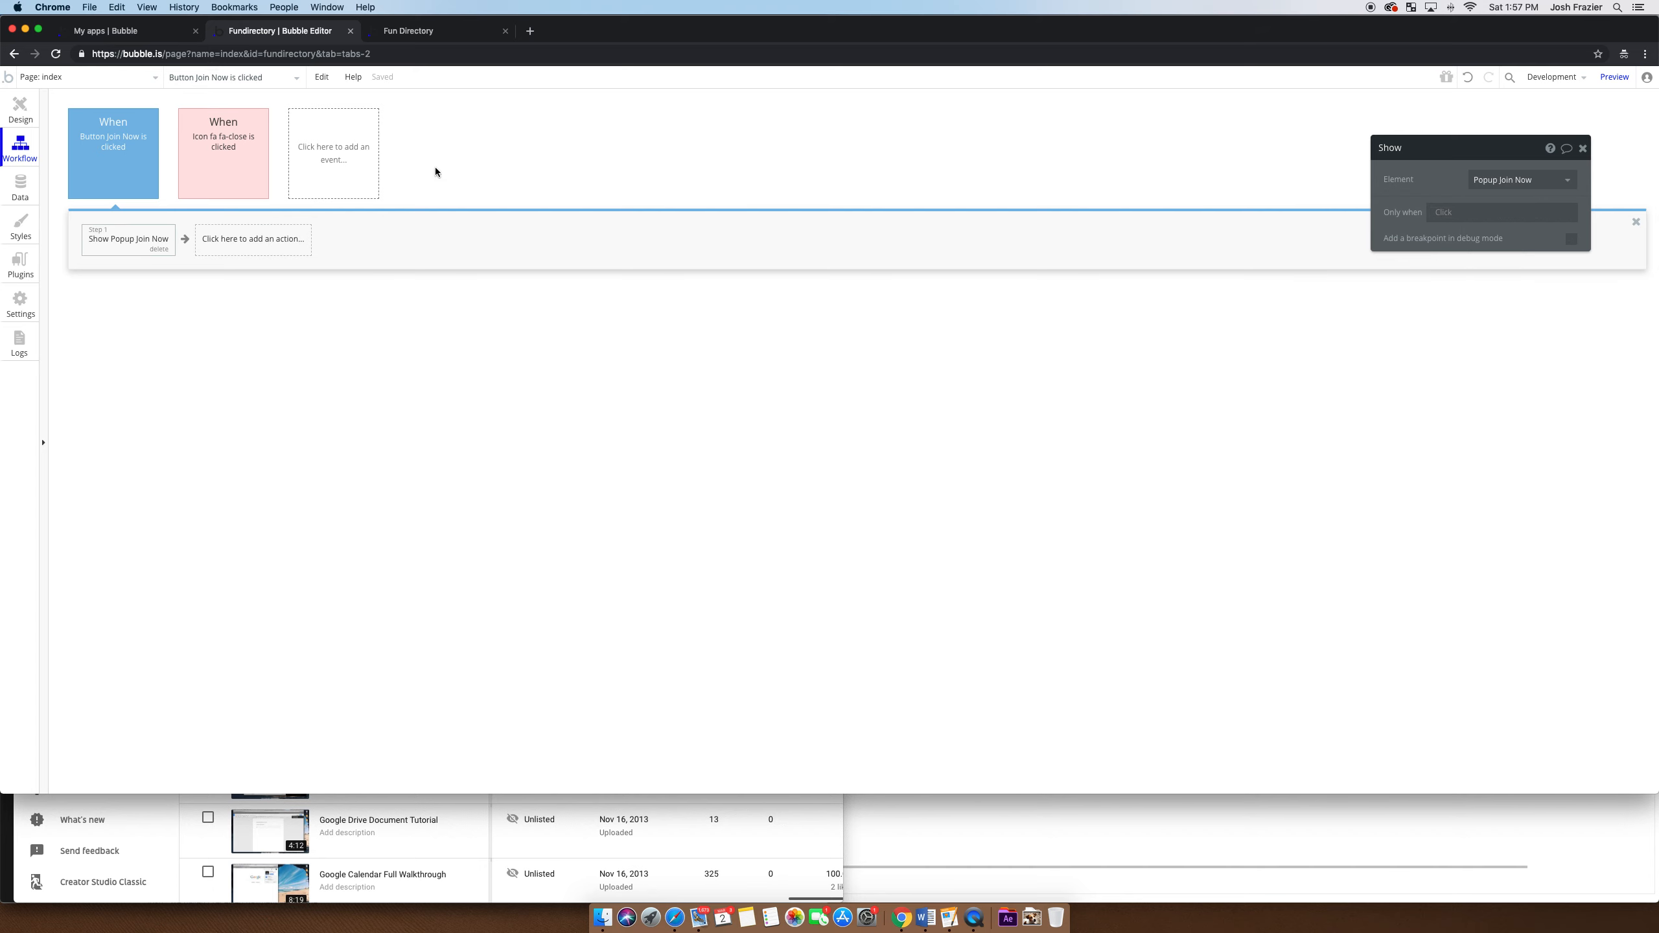
- Preview the index page and test opening the popup with Join Now and closing it with the X icon
click(19, 112)
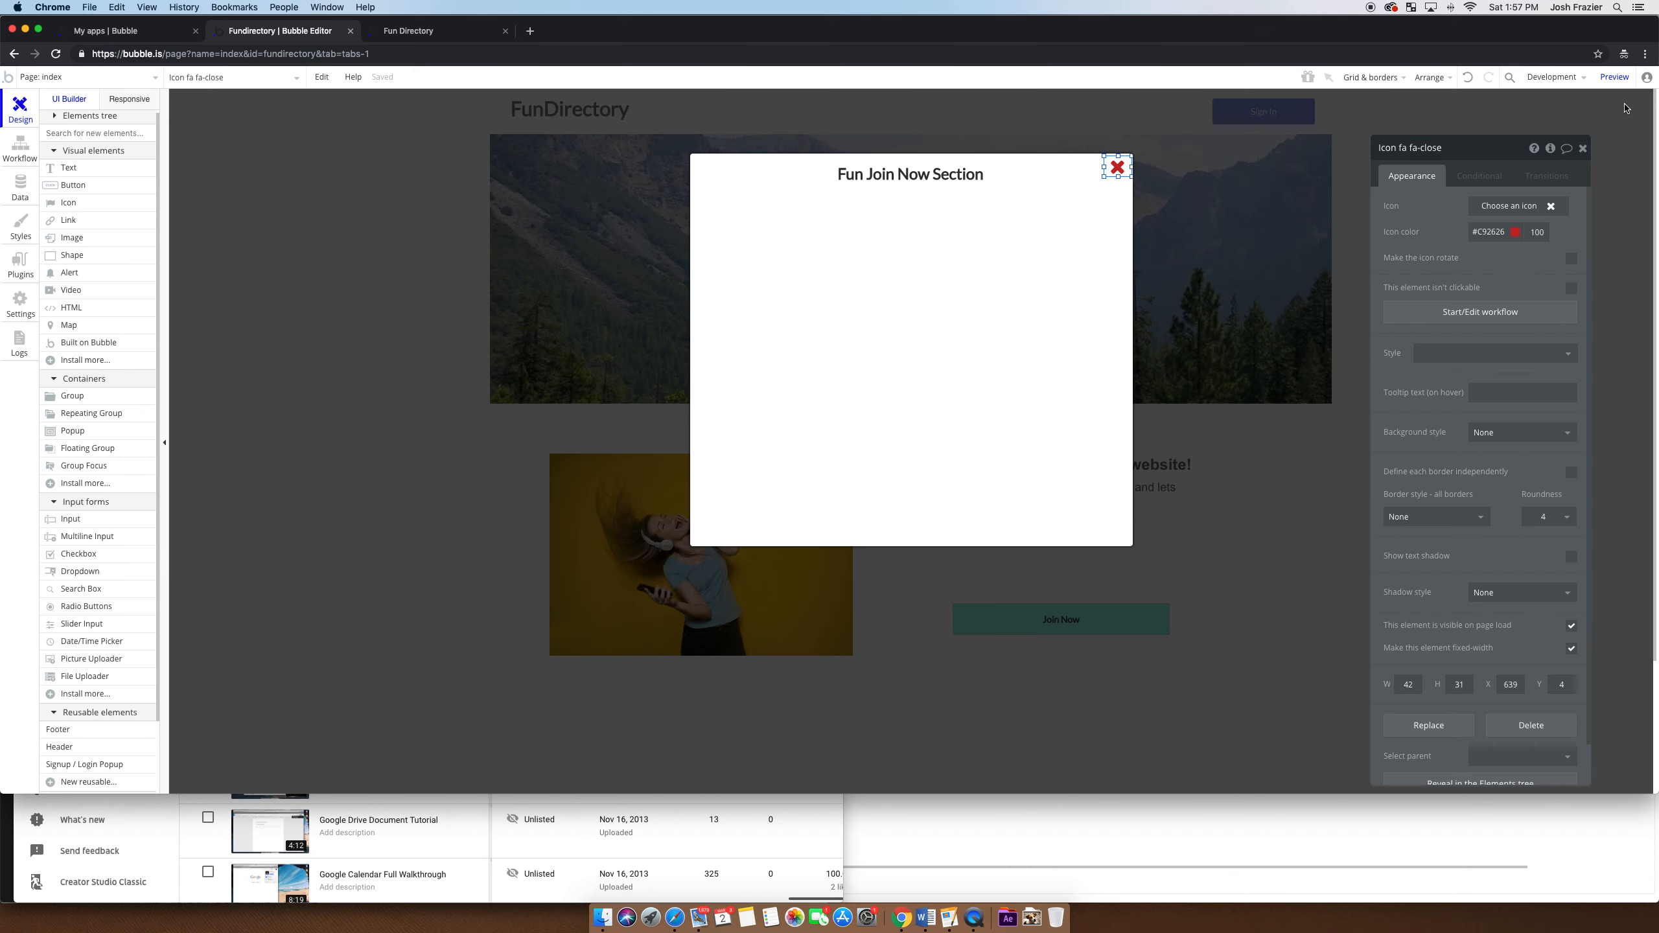
click(1614, 77)
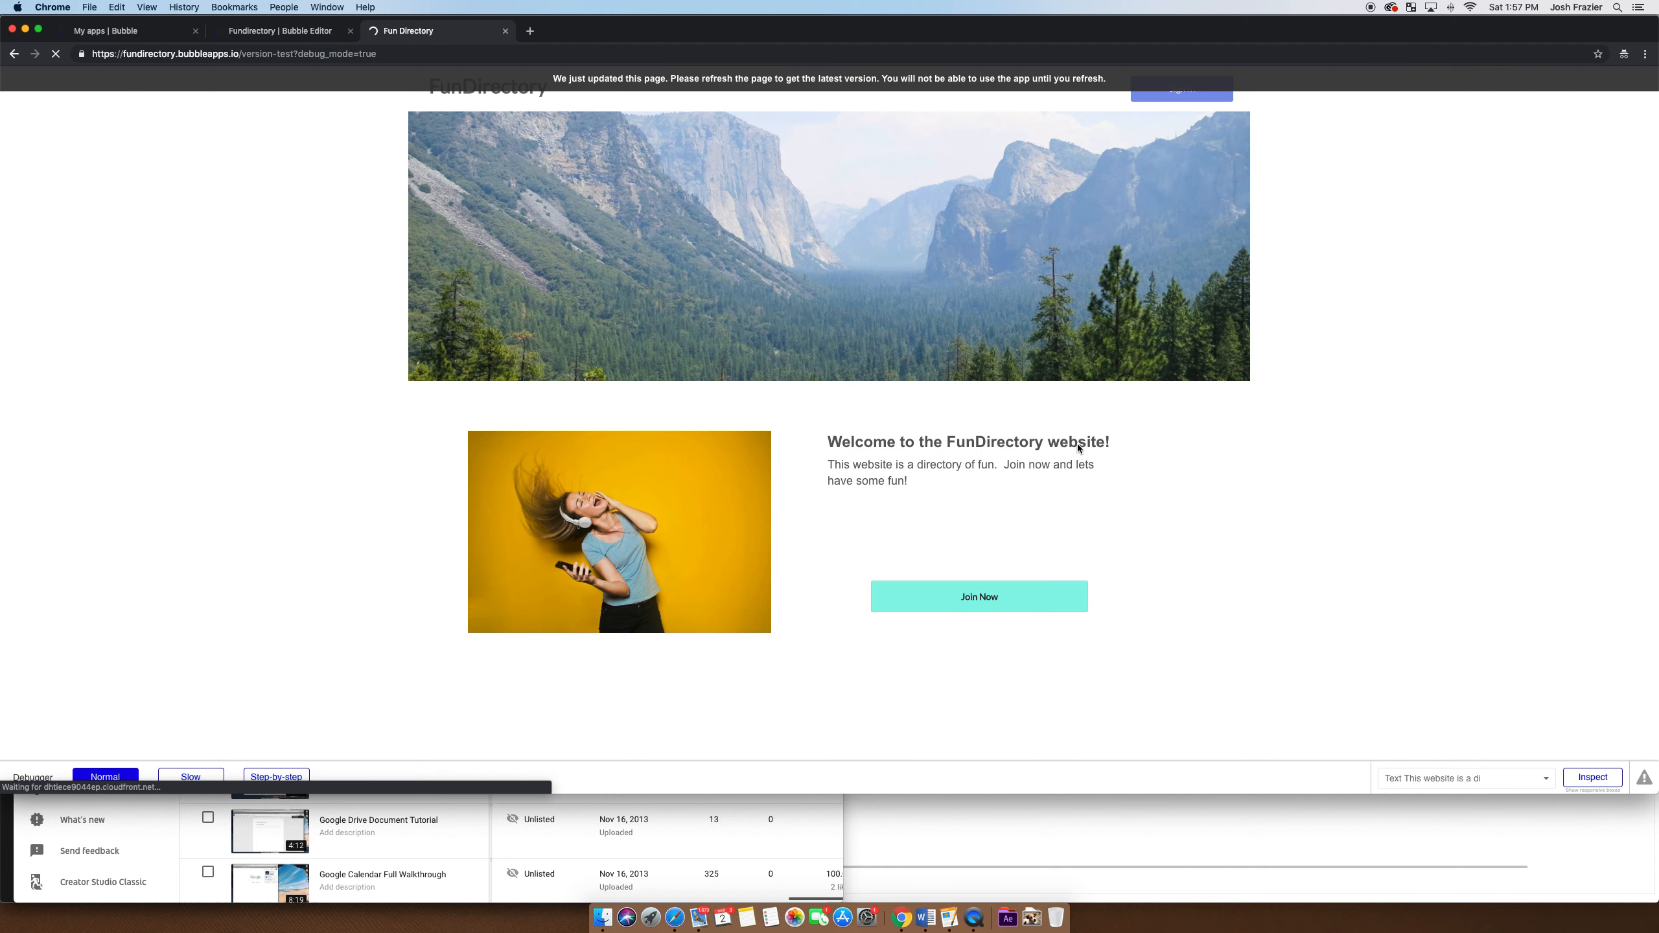
click(983, 600)
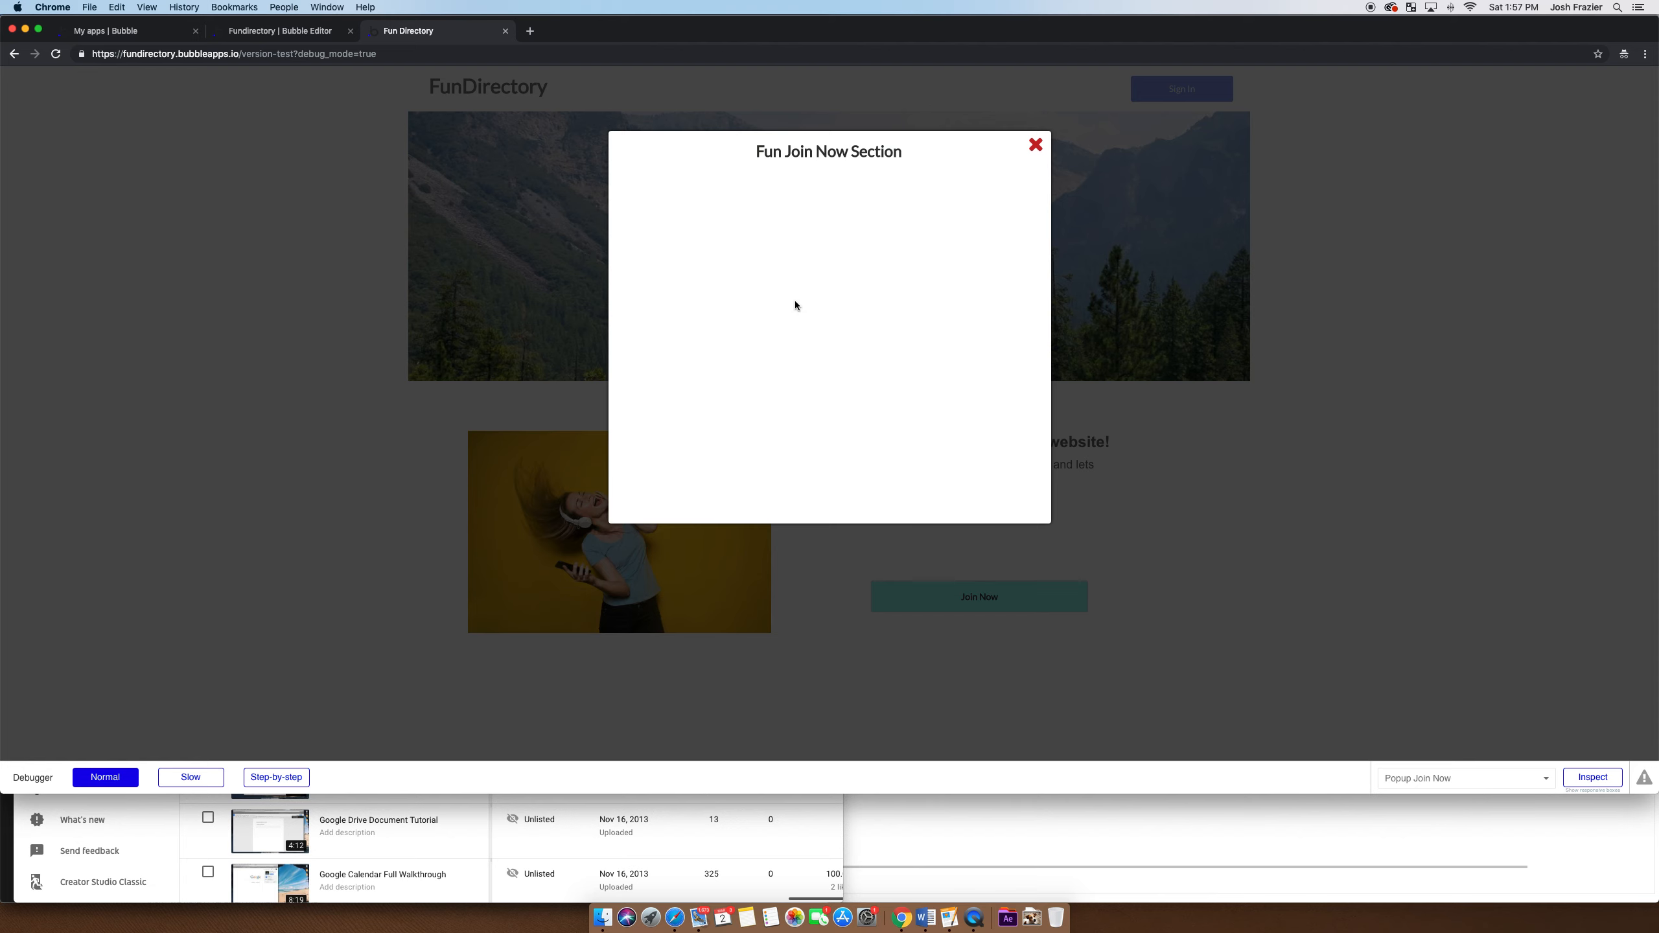
click(1035, 145)
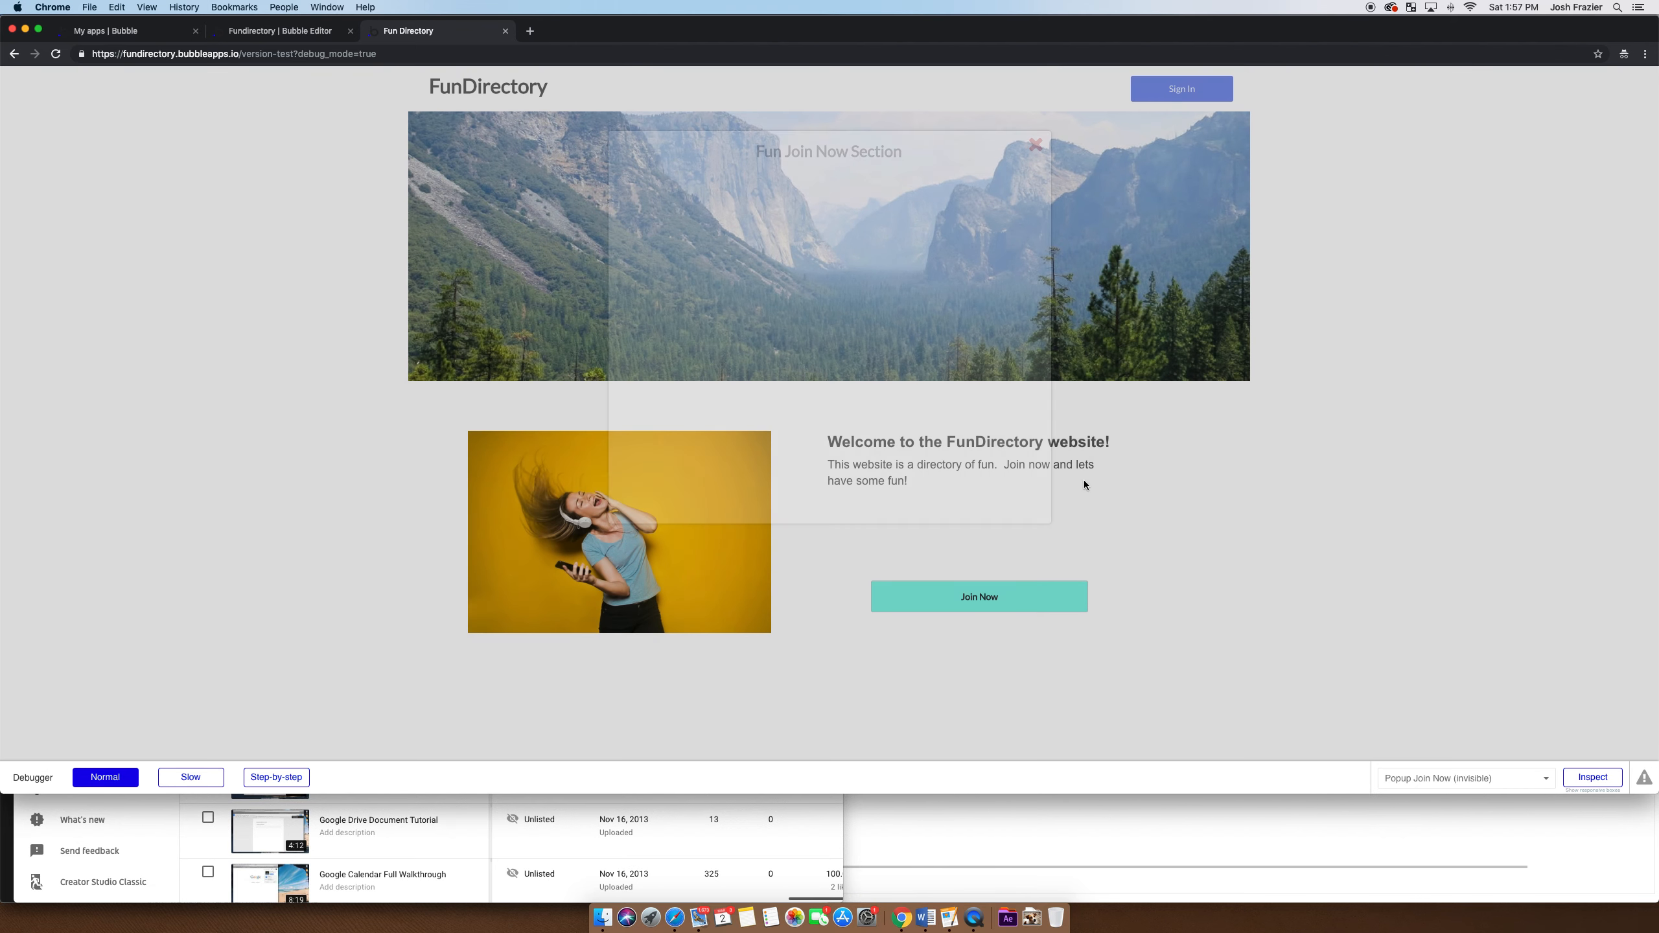